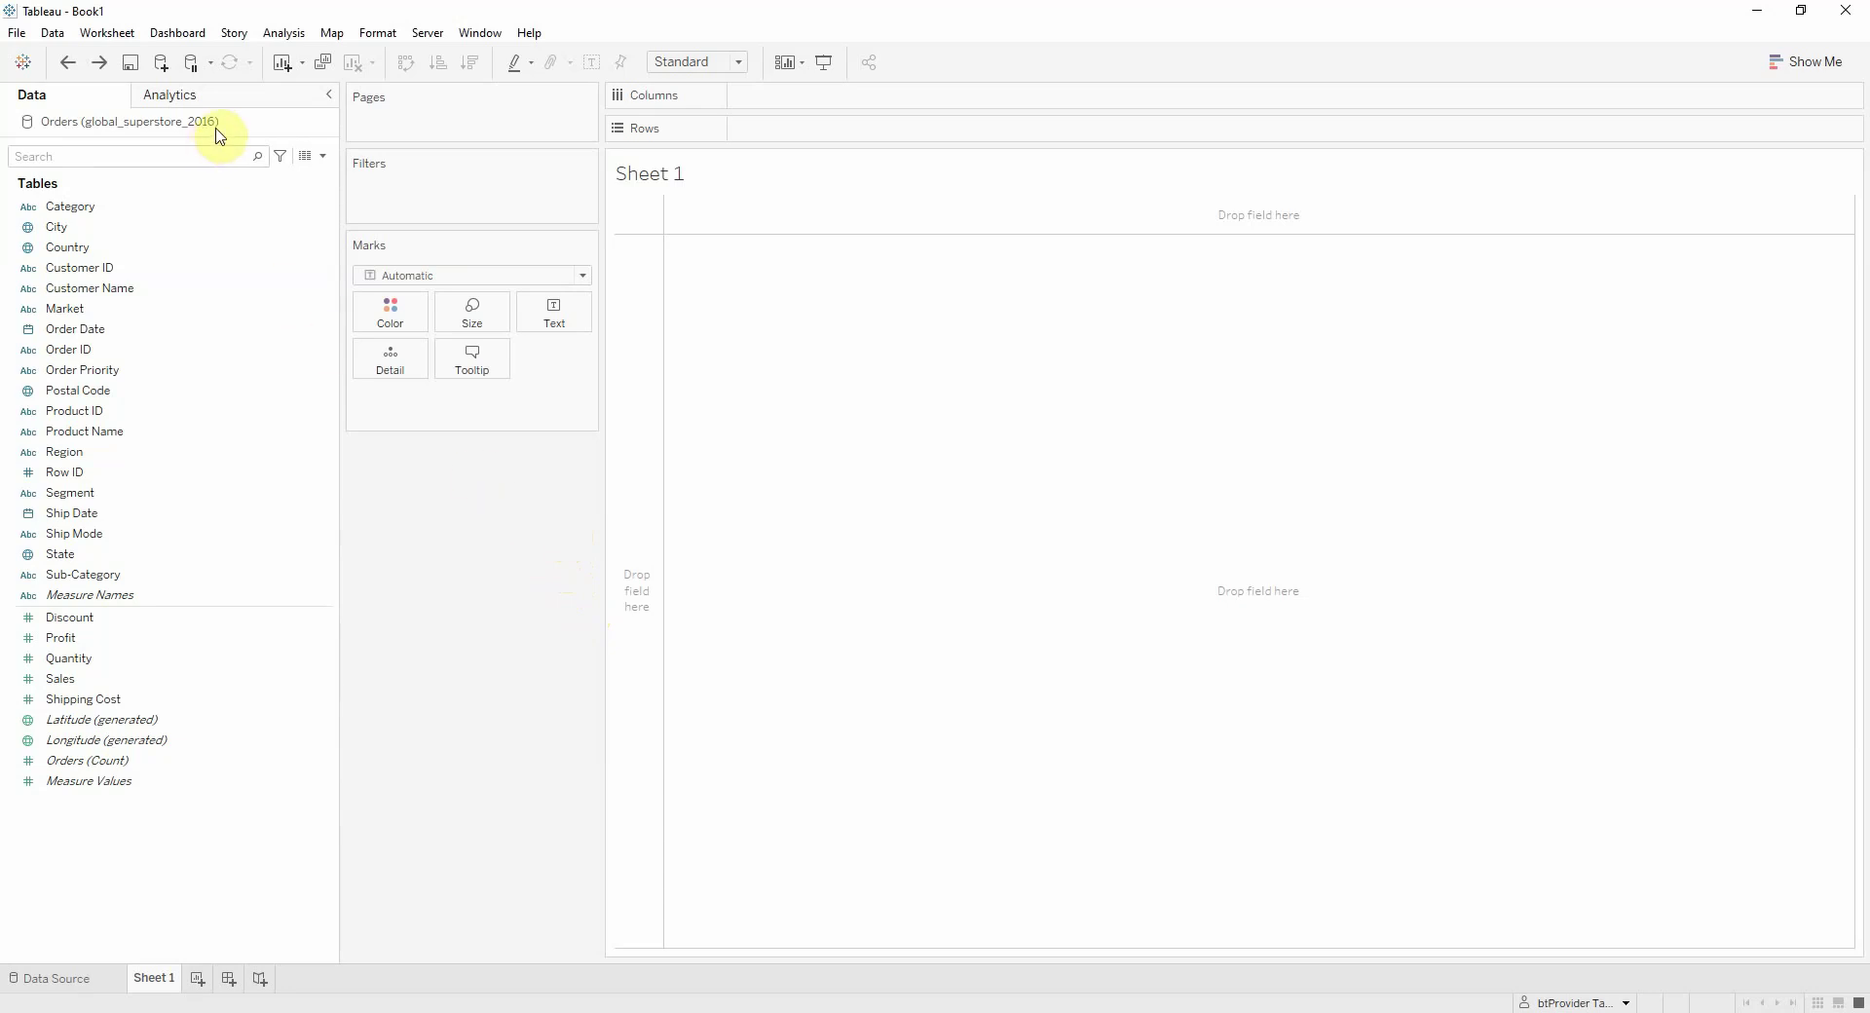
- Create a custom date 'Year' from Order Date with Years detail as a date part
right_click(130, 322)
mouse_move(205, 441)
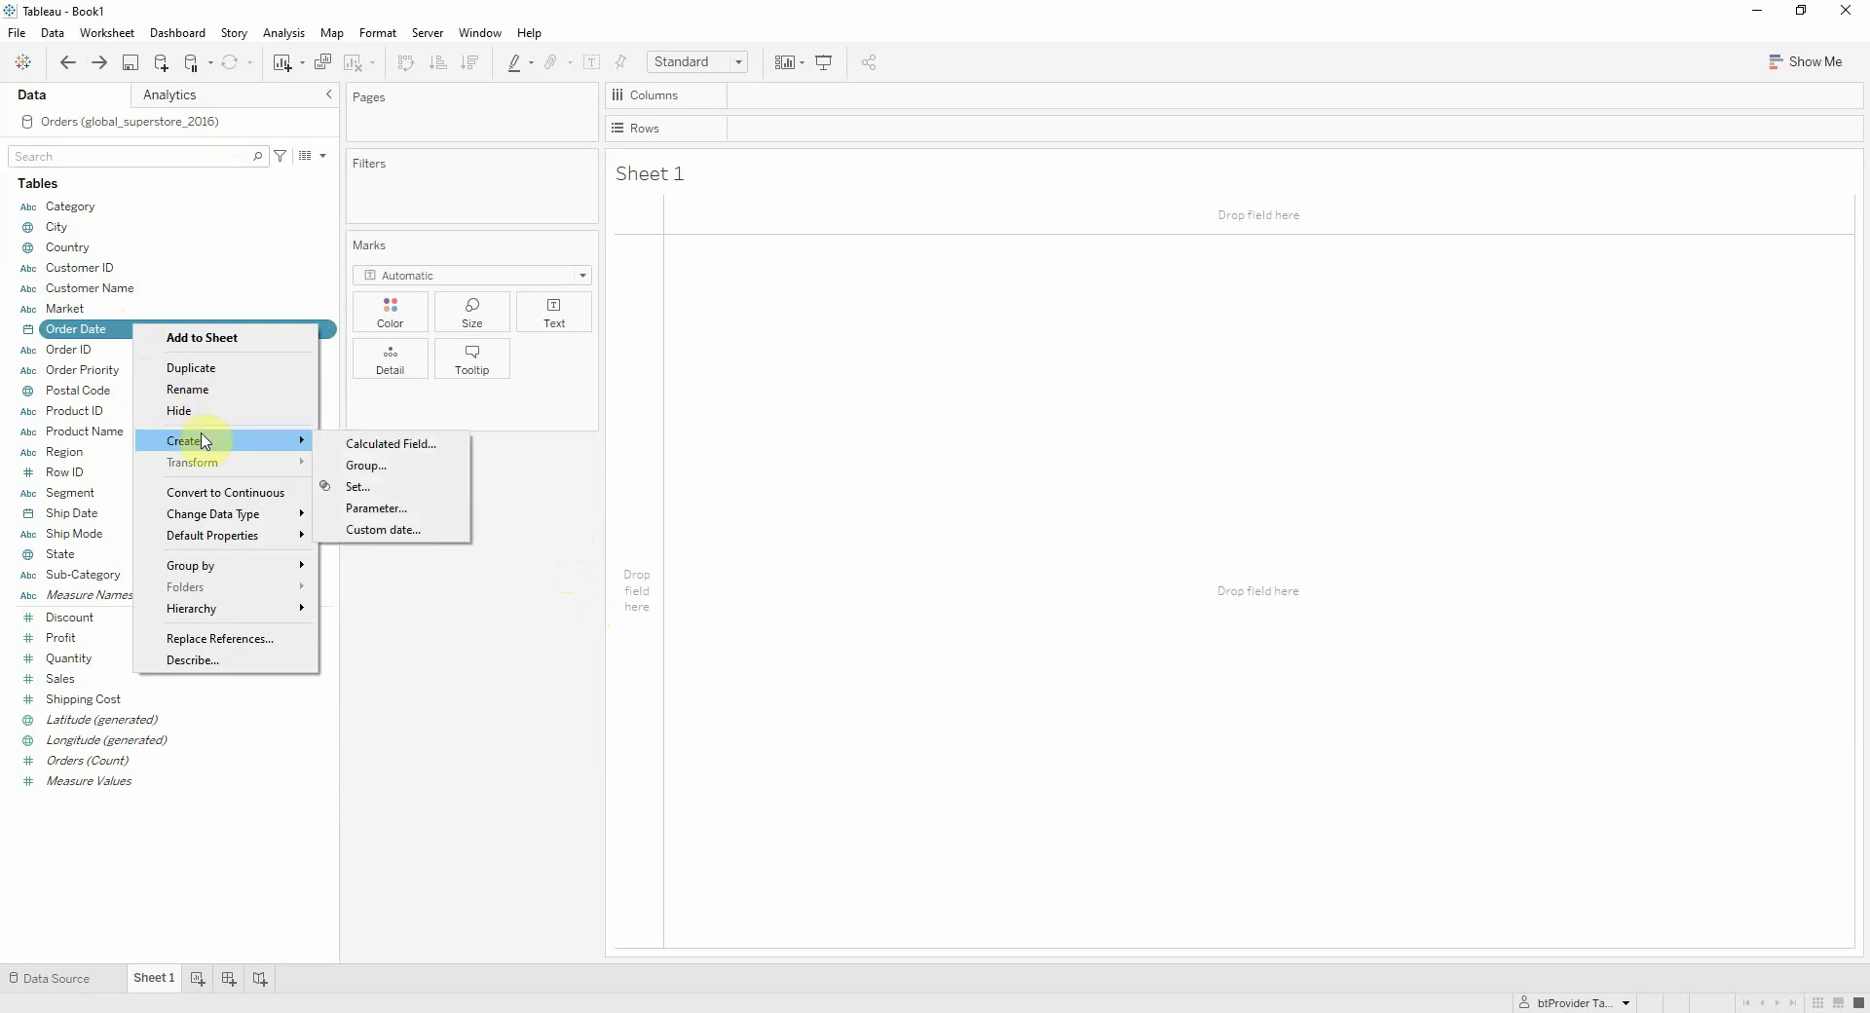
left_click(370, 529)
left_click(947, 475)
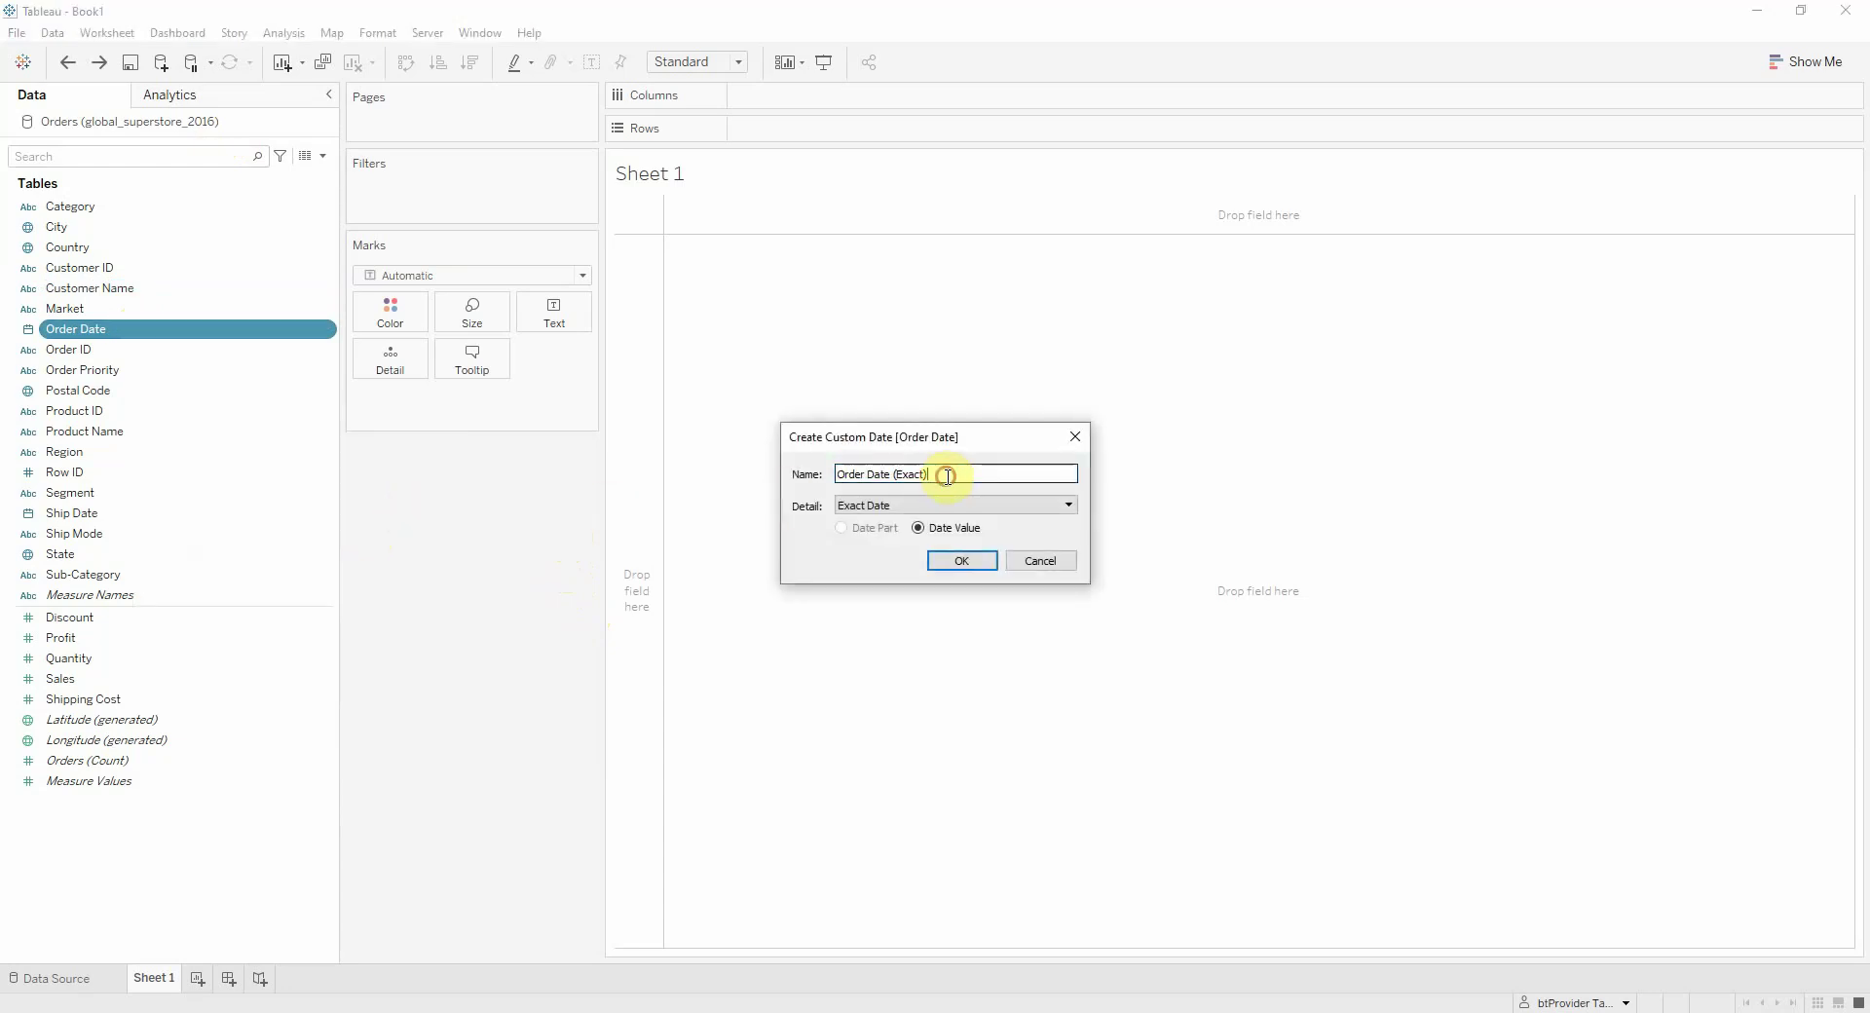
left_click_drag(946, 476, 806, 474)
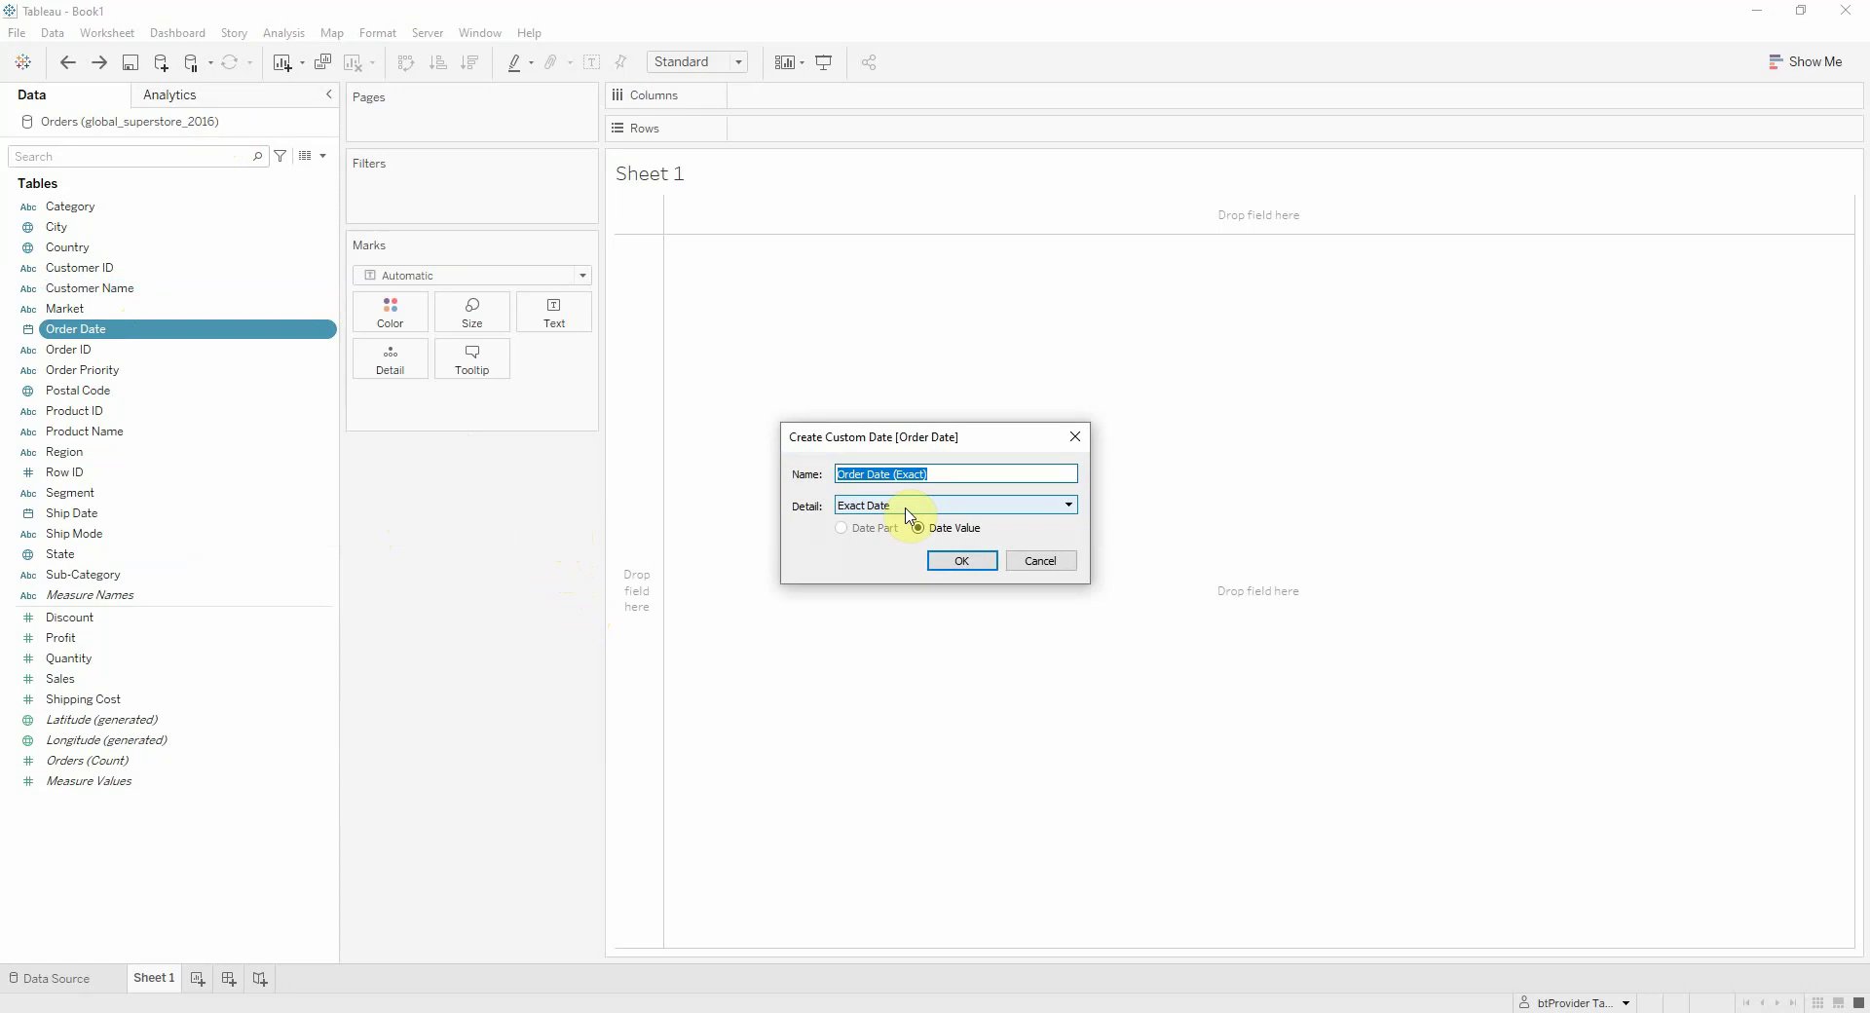
key("BackSpace")
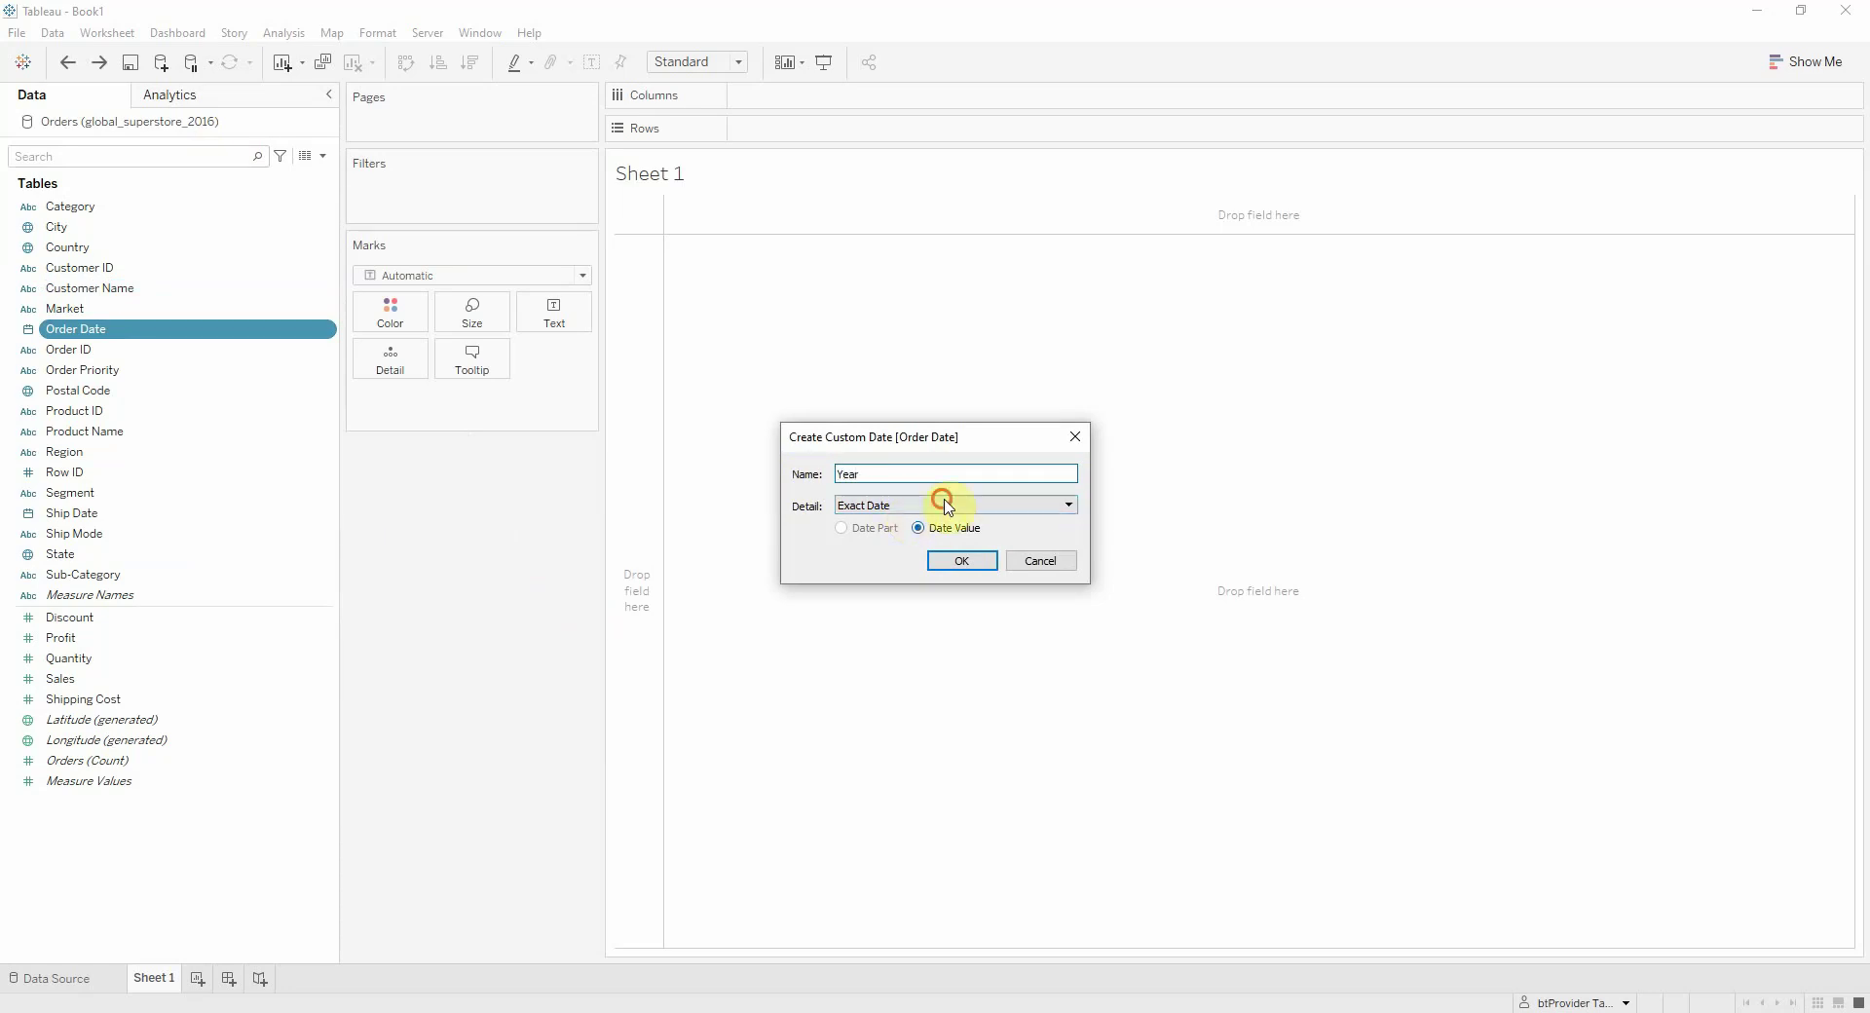
left_click(942, 504)
left_click(858, 533)
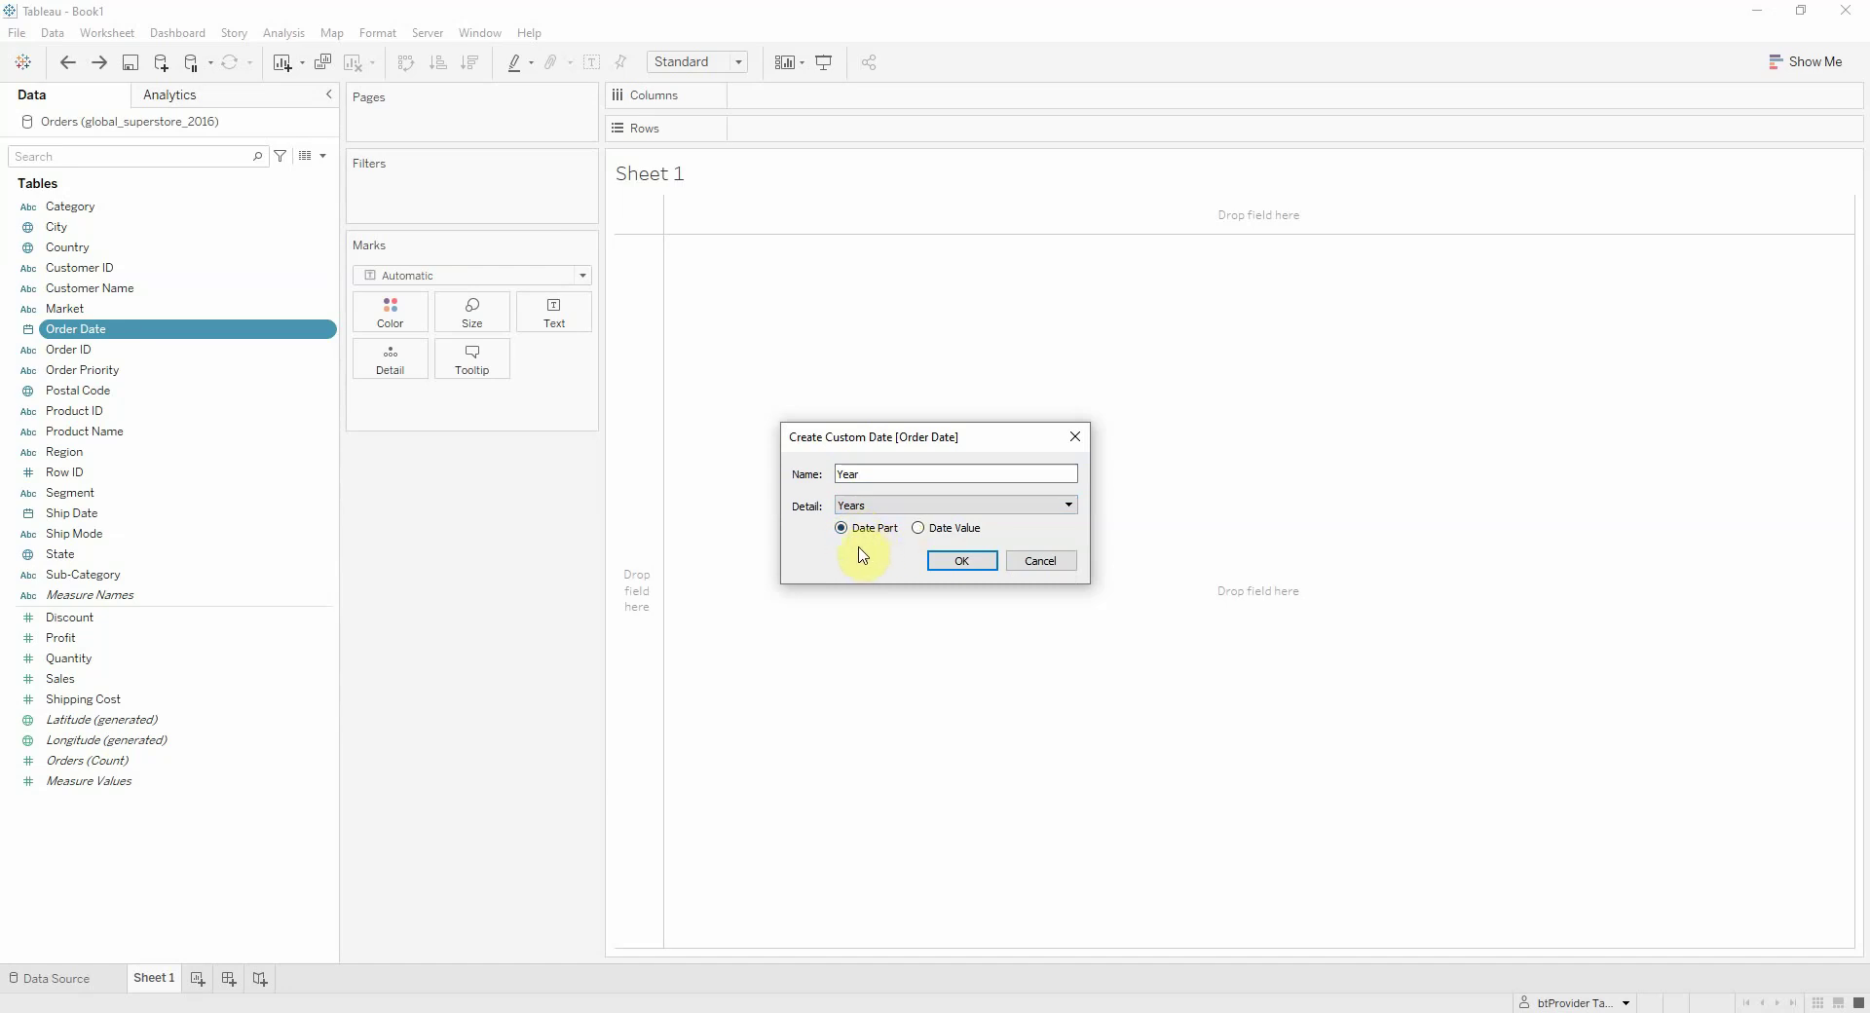
left_click(877, 506)
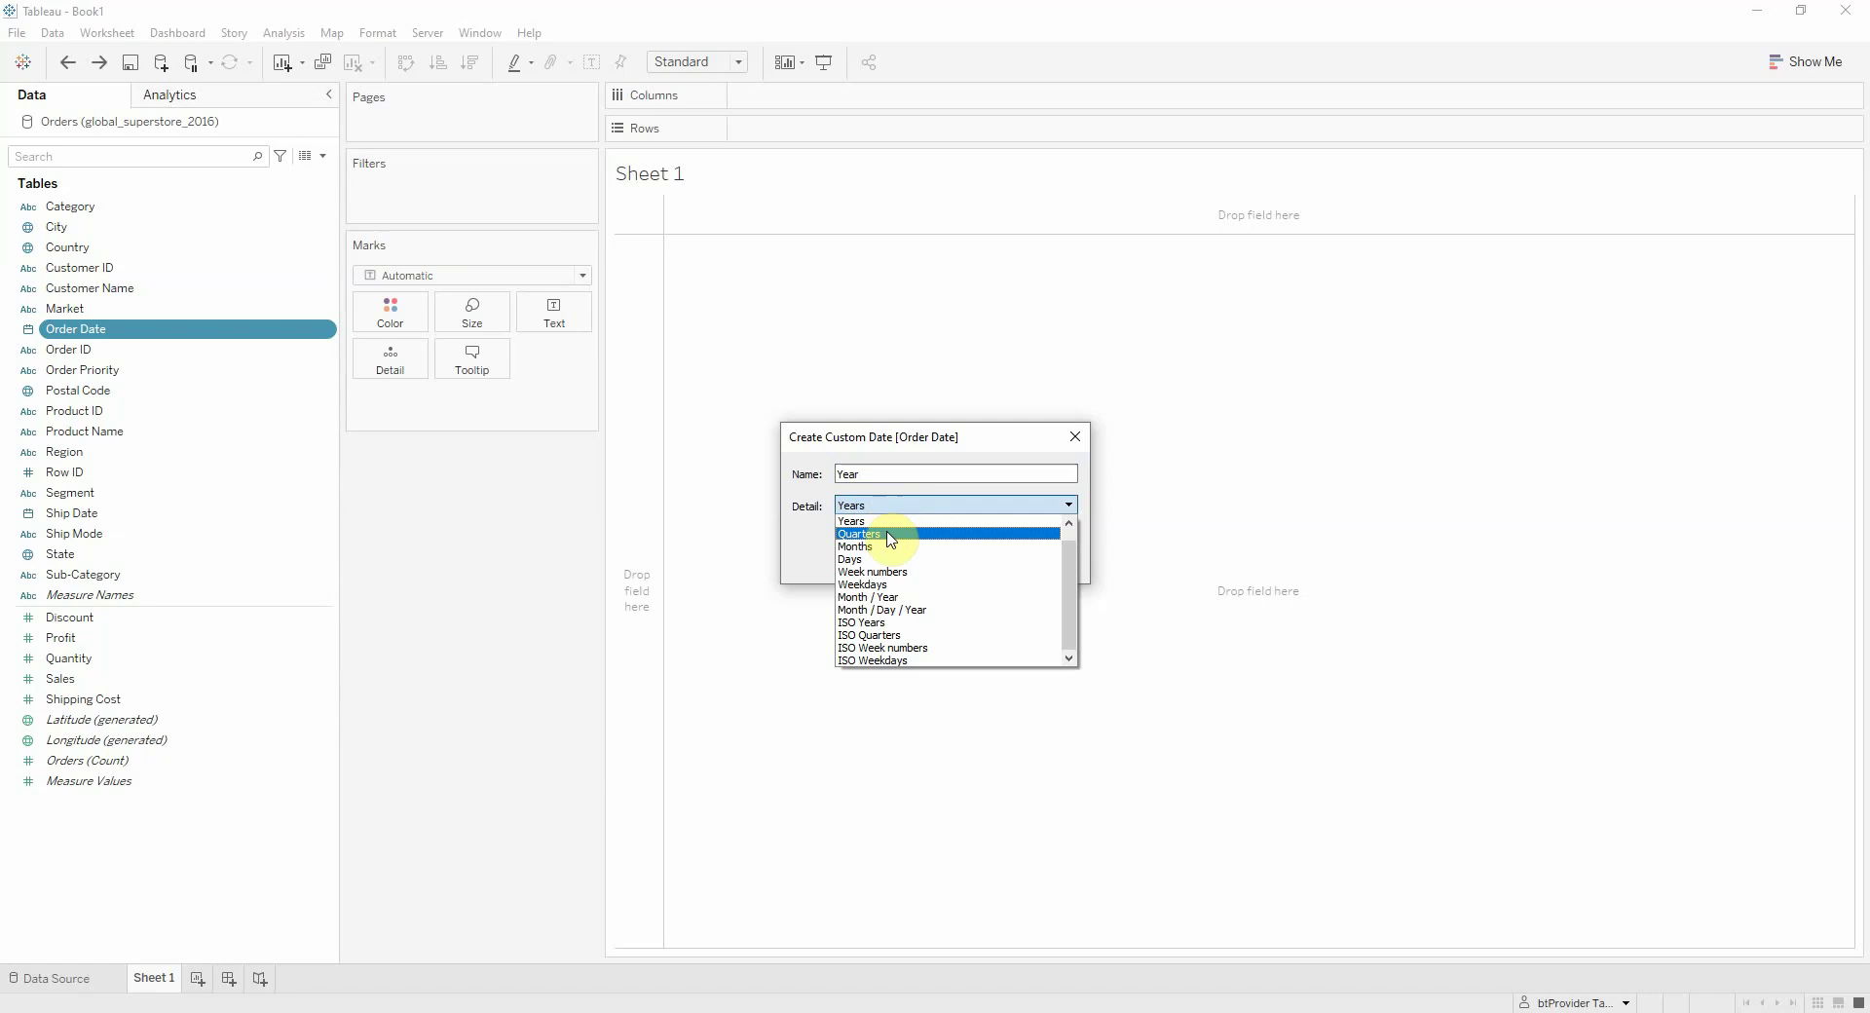
left_click(805, 551)
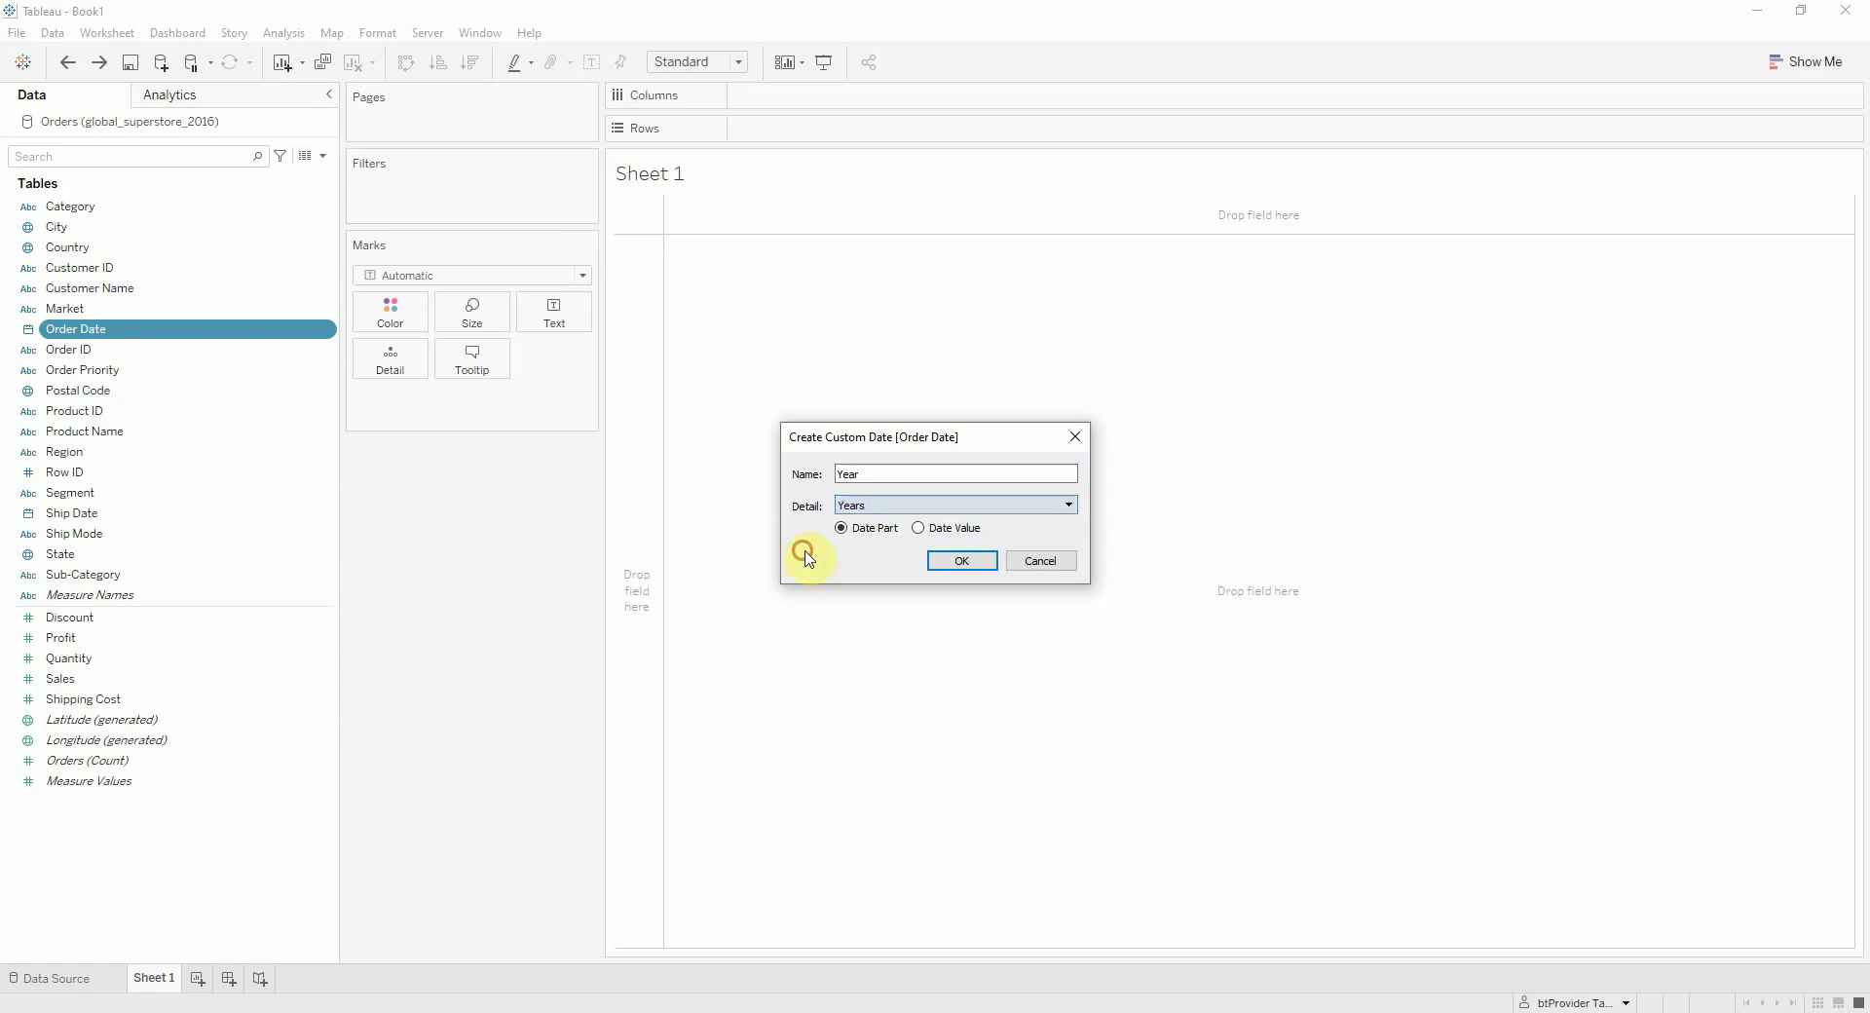
left_click(947, 557)
- Create a custom date 'Month' from Order Date with Months detail as a discrete date part
right_click(74, 330)
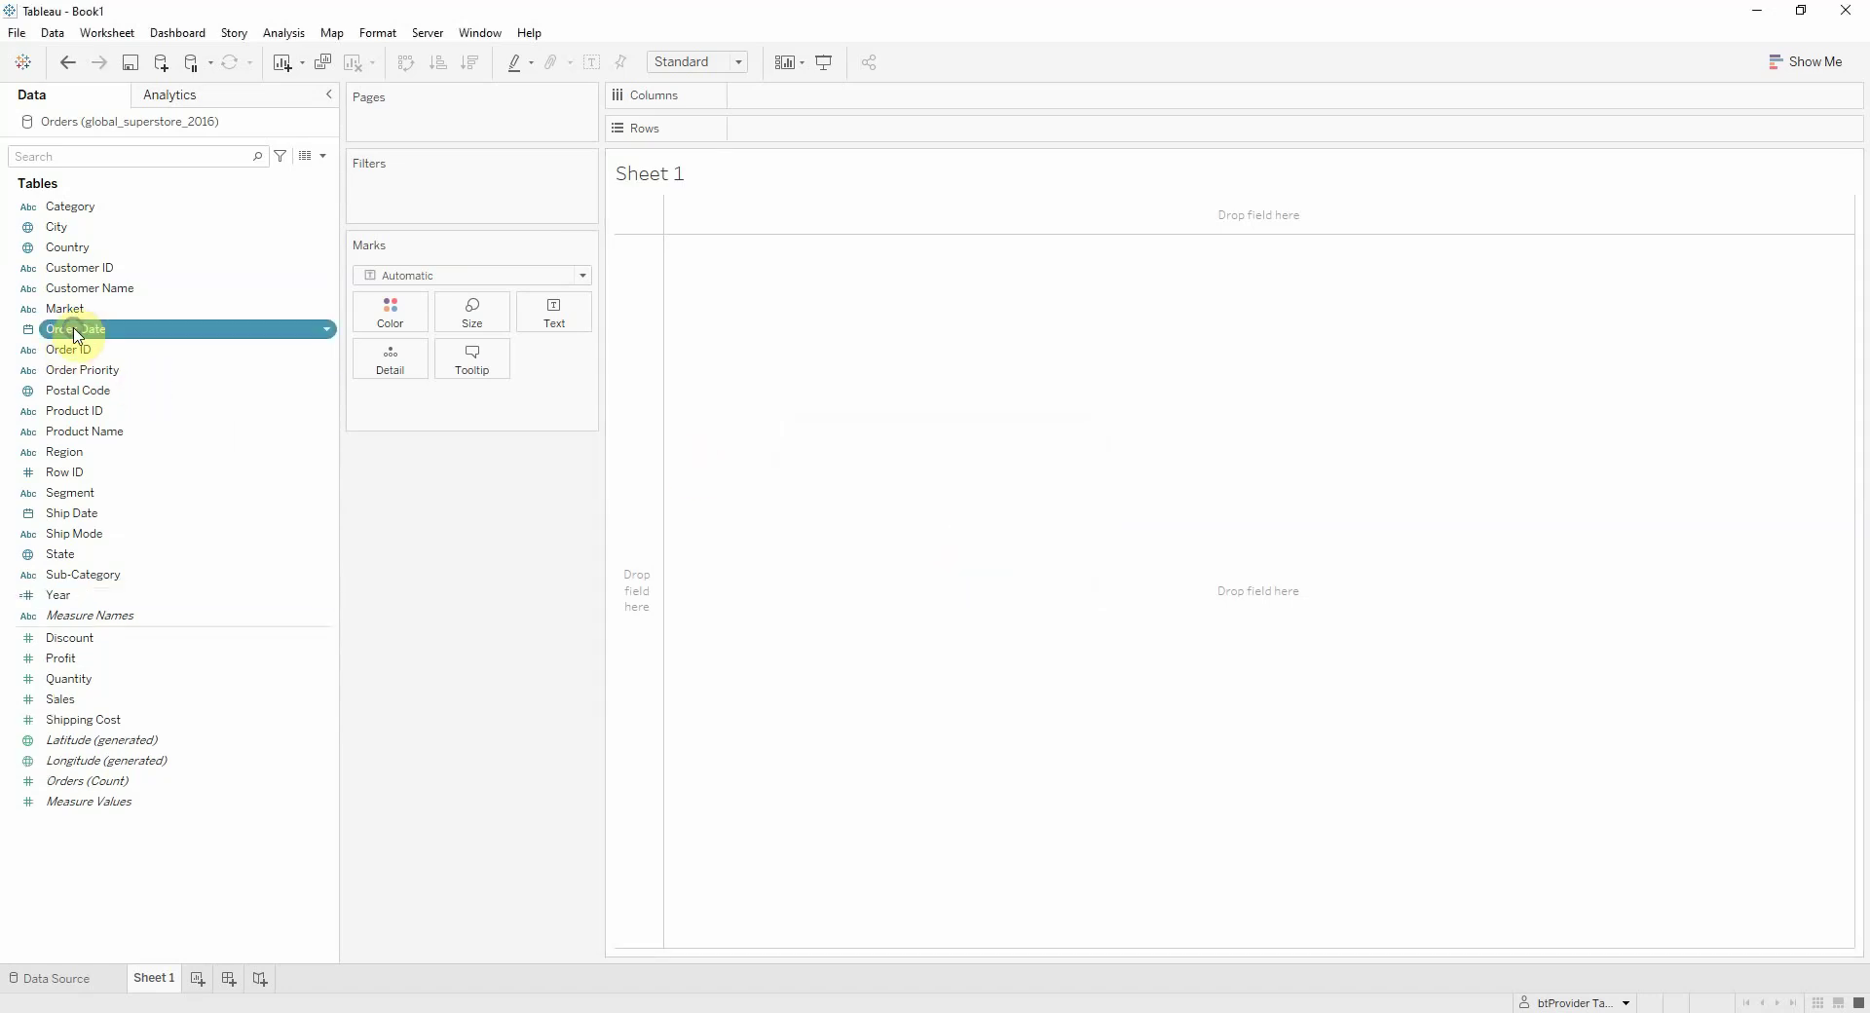
mouse_move(175, 445)
left_click(322, 533)
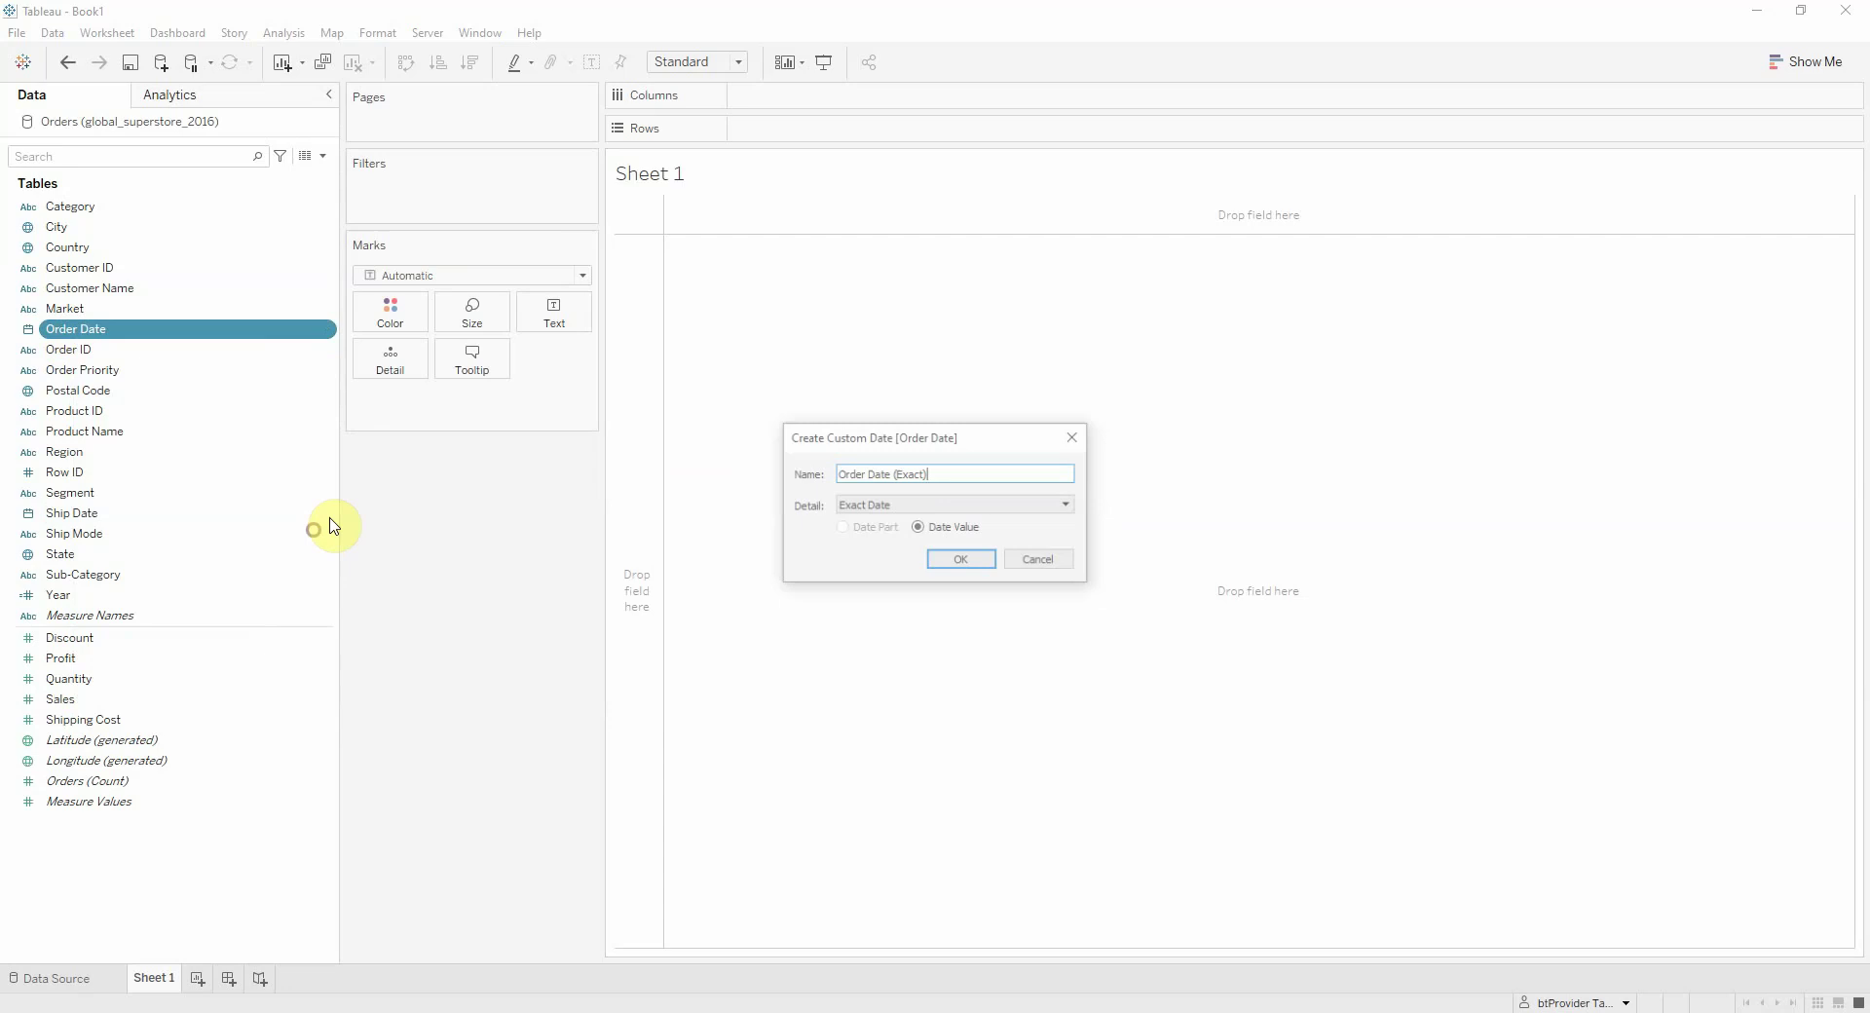
triple_click(956, 473)
type("Month")
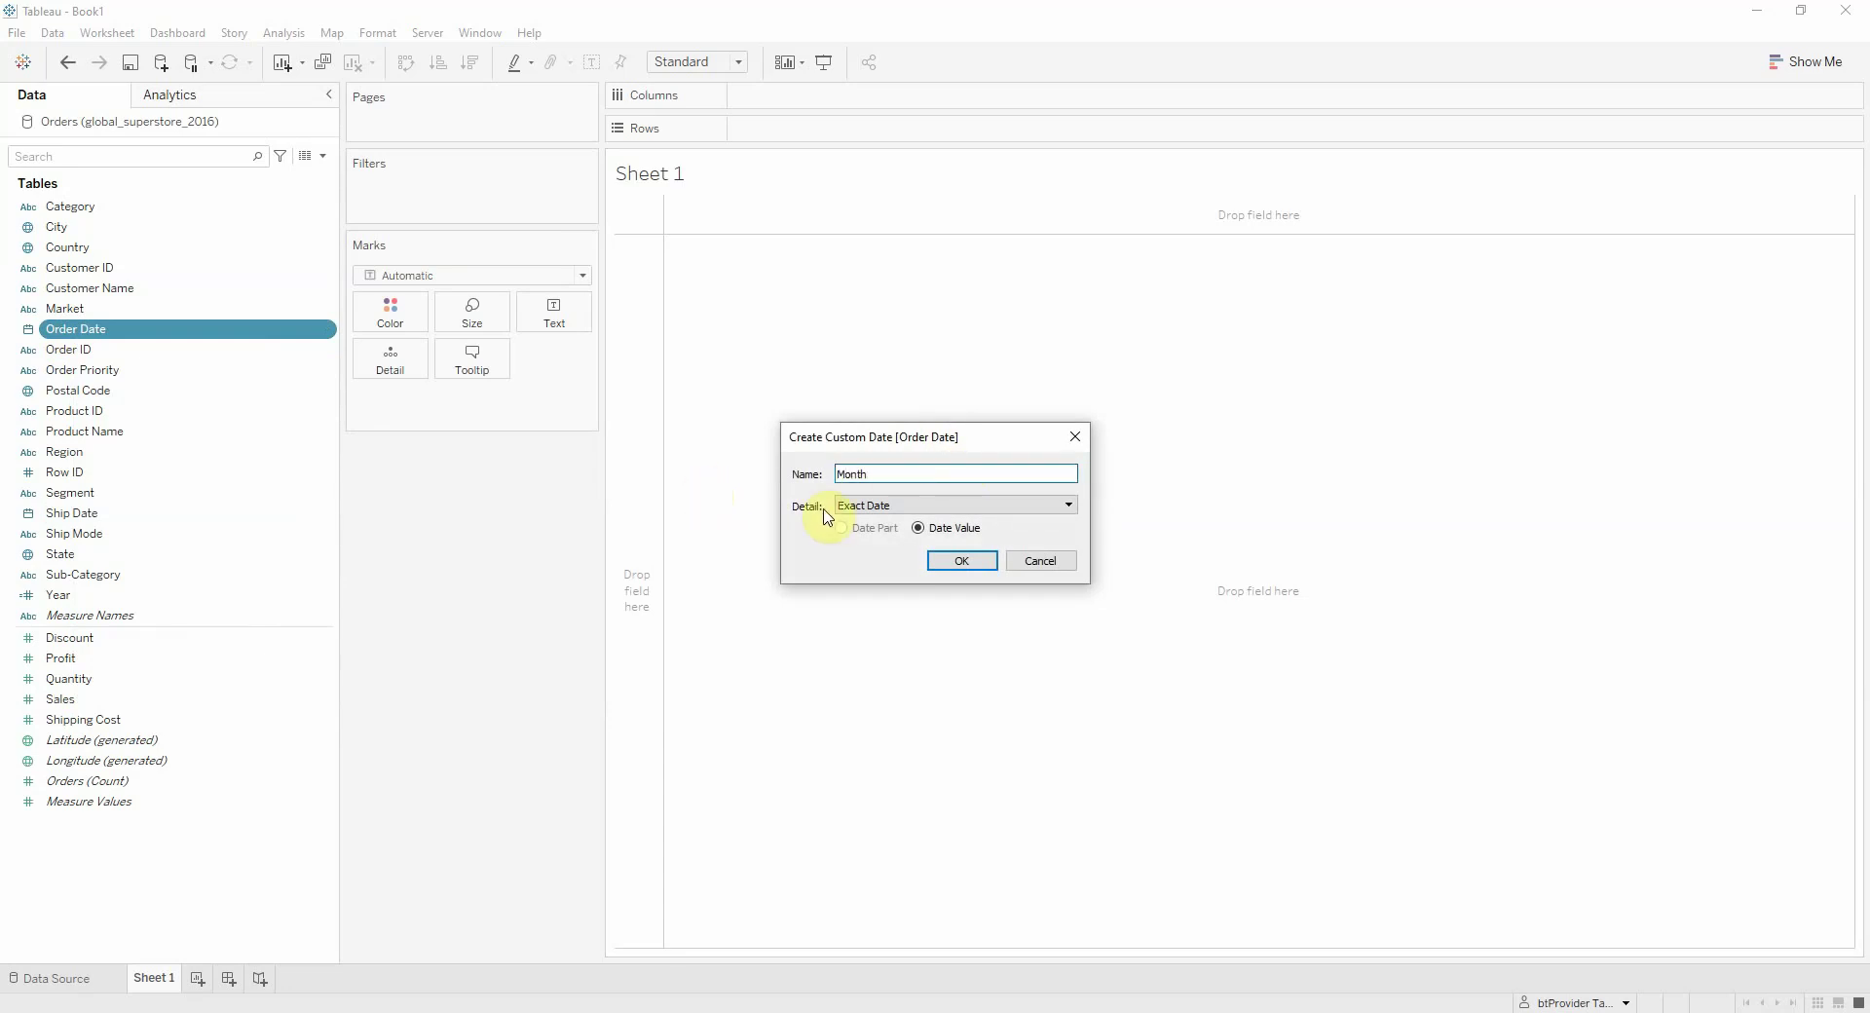
left_click(840, 506)
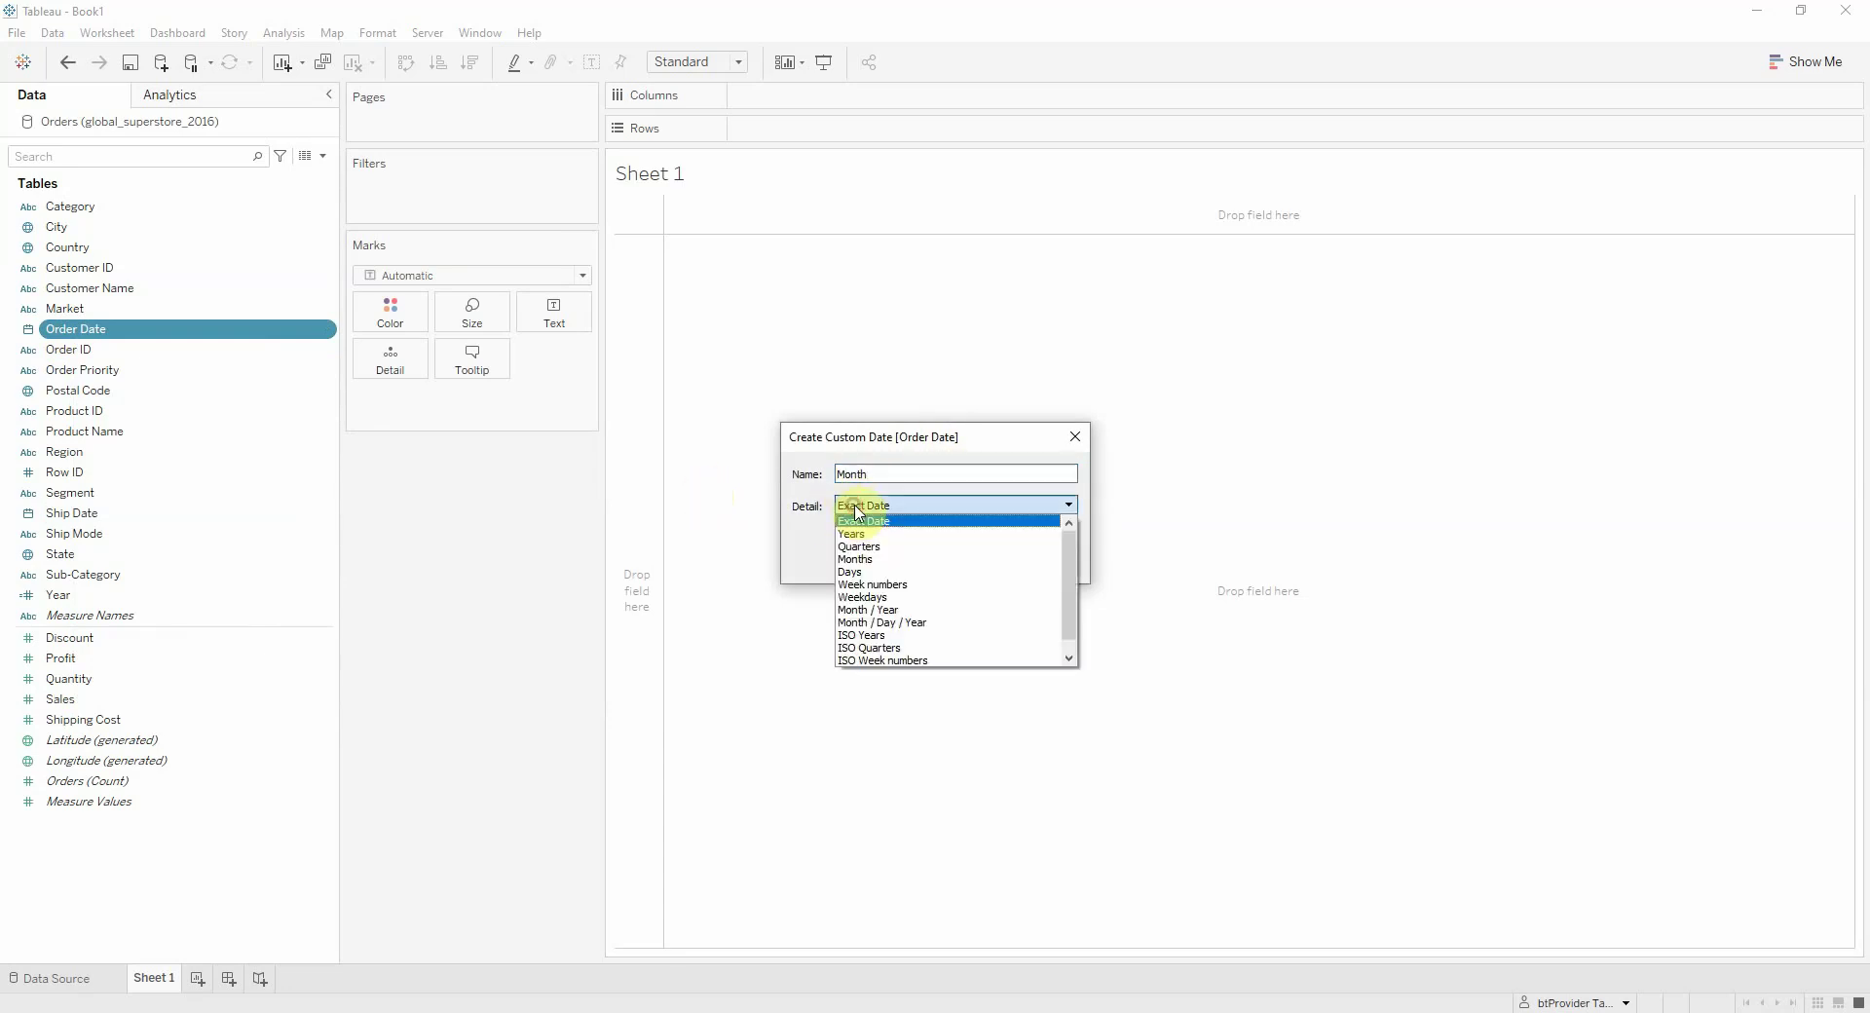
left_click(860, 560)
left_click(857, 527)
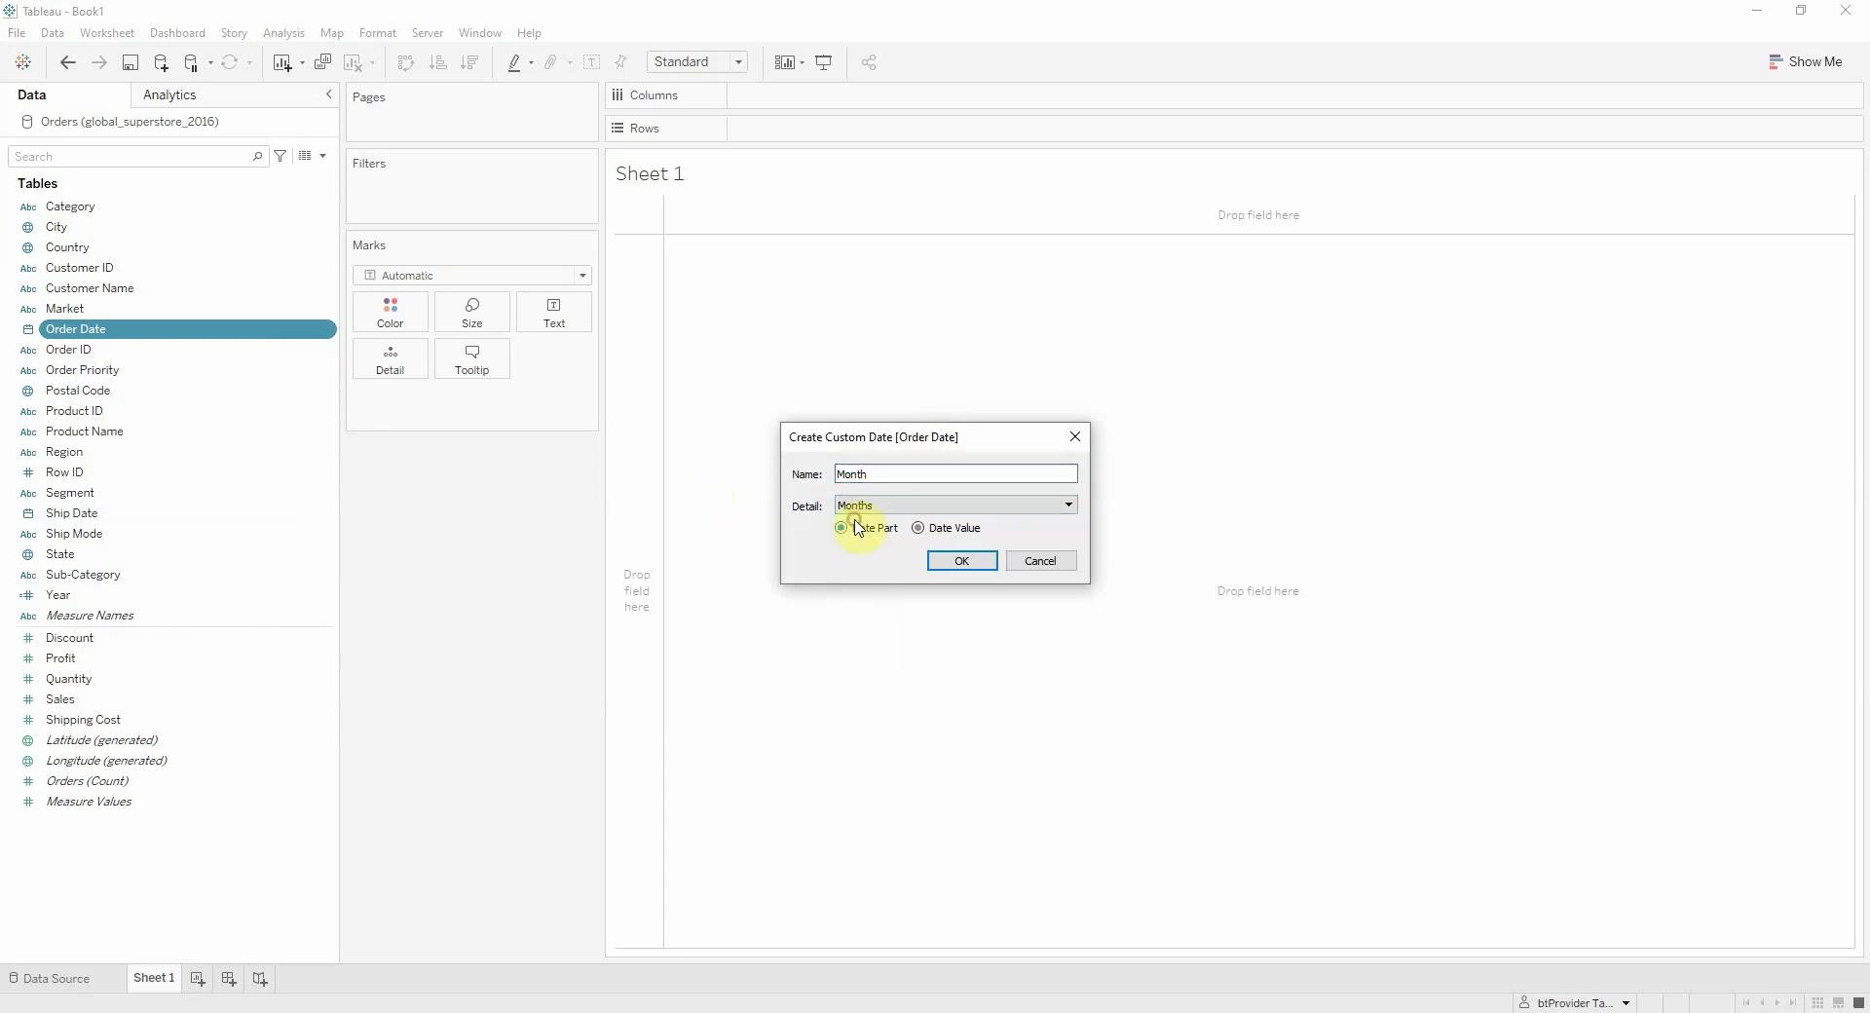
left_click(962, 560)
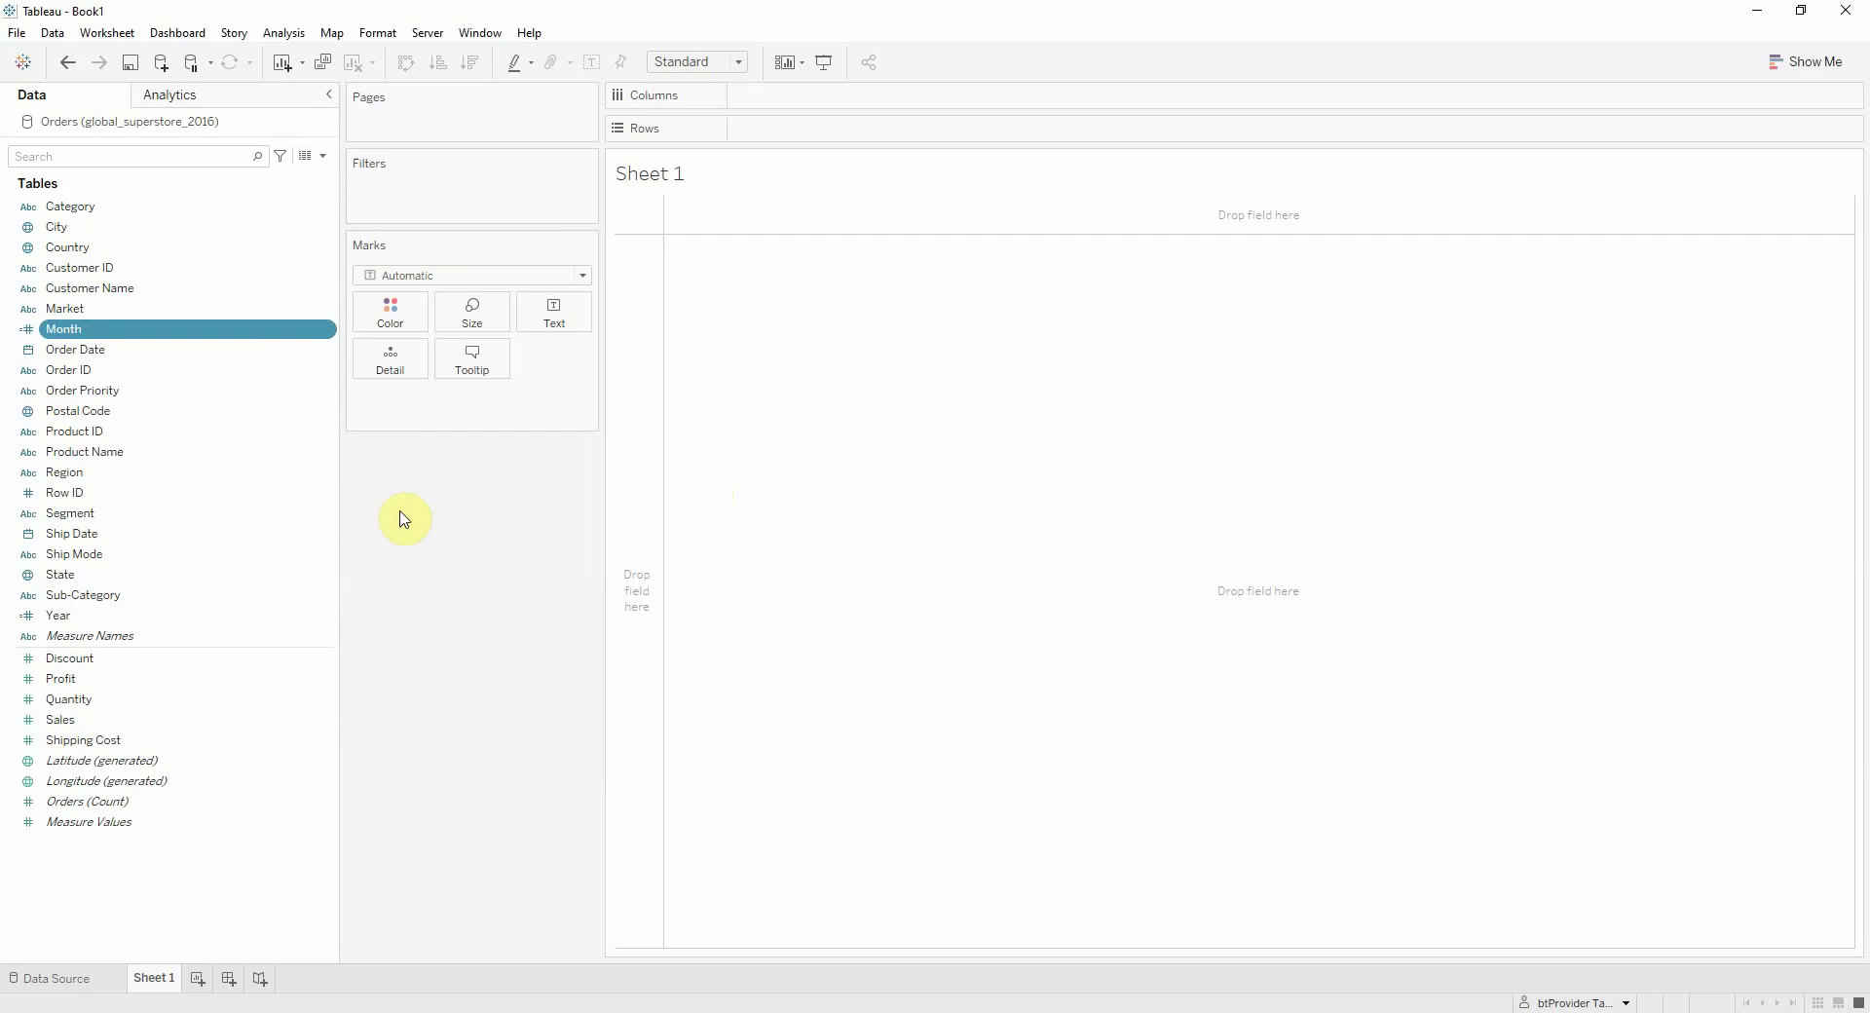
- Create a set 'Year Selection 1' on Year containing 2015
right_click(128, 615)
mouse_move(263, 831)
left_click(369, 847)
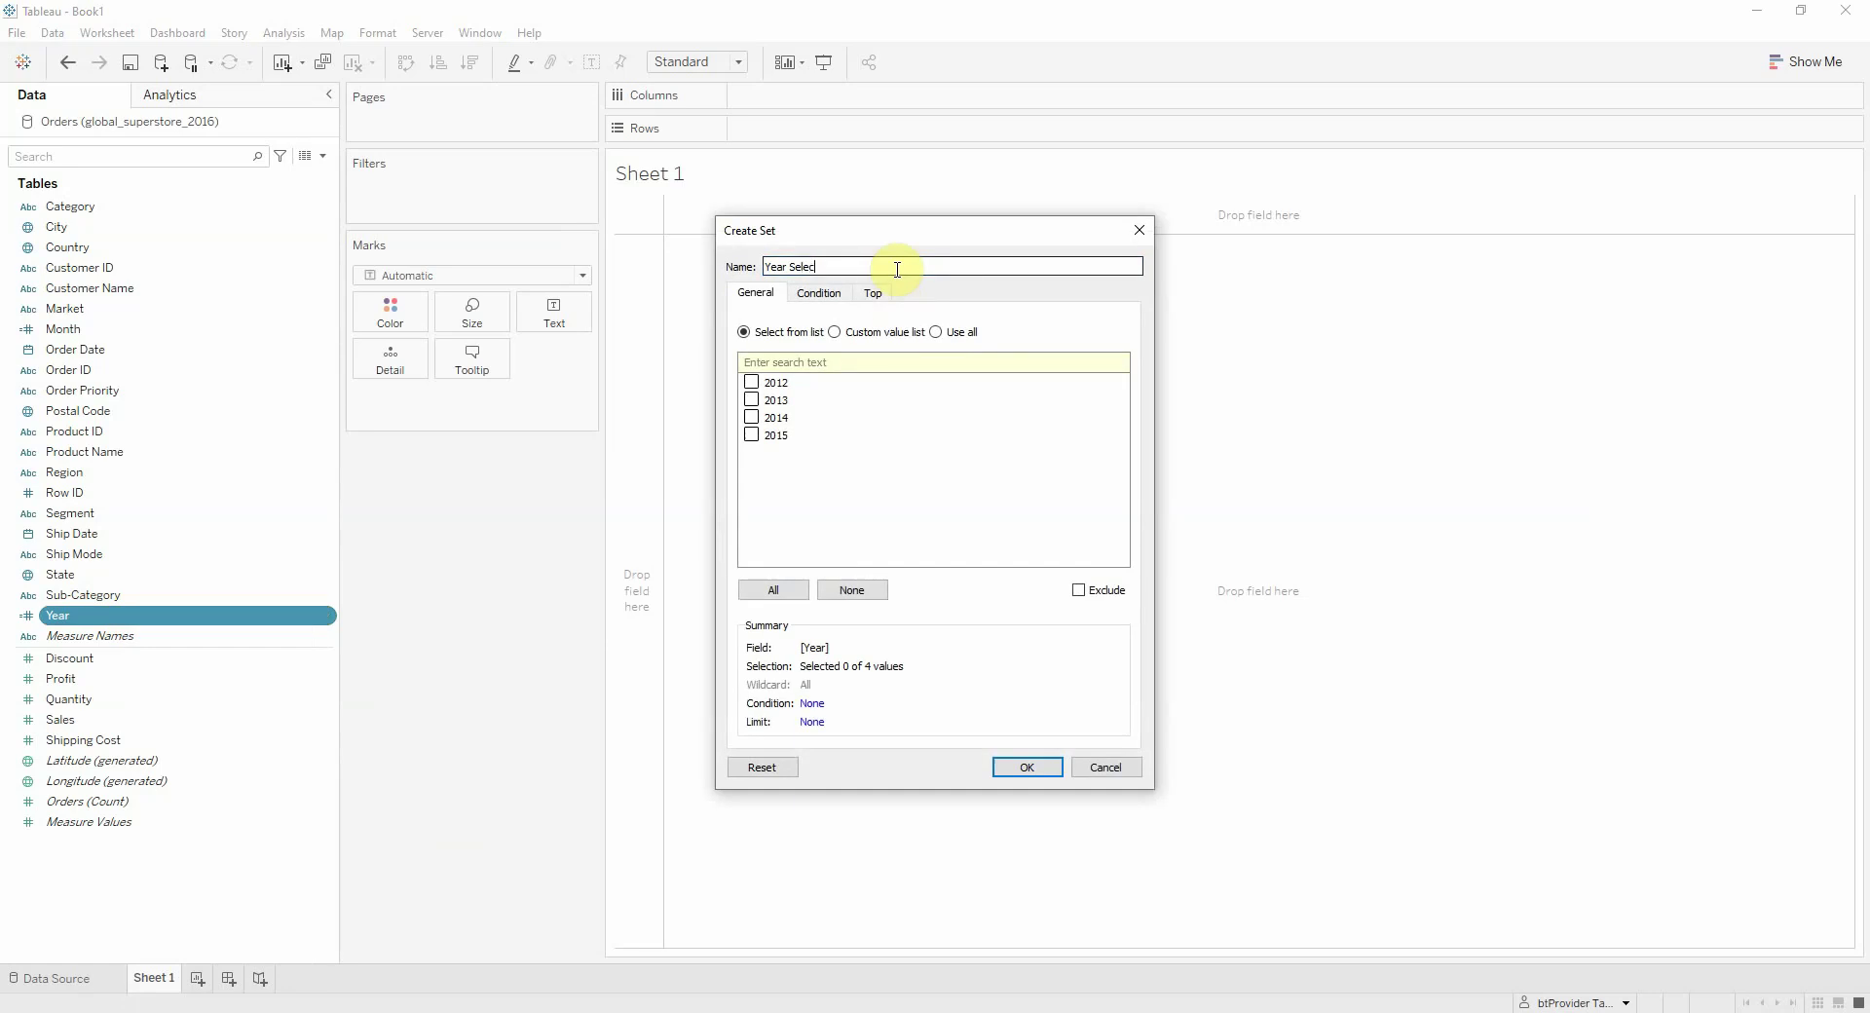
left_click(768, 438)
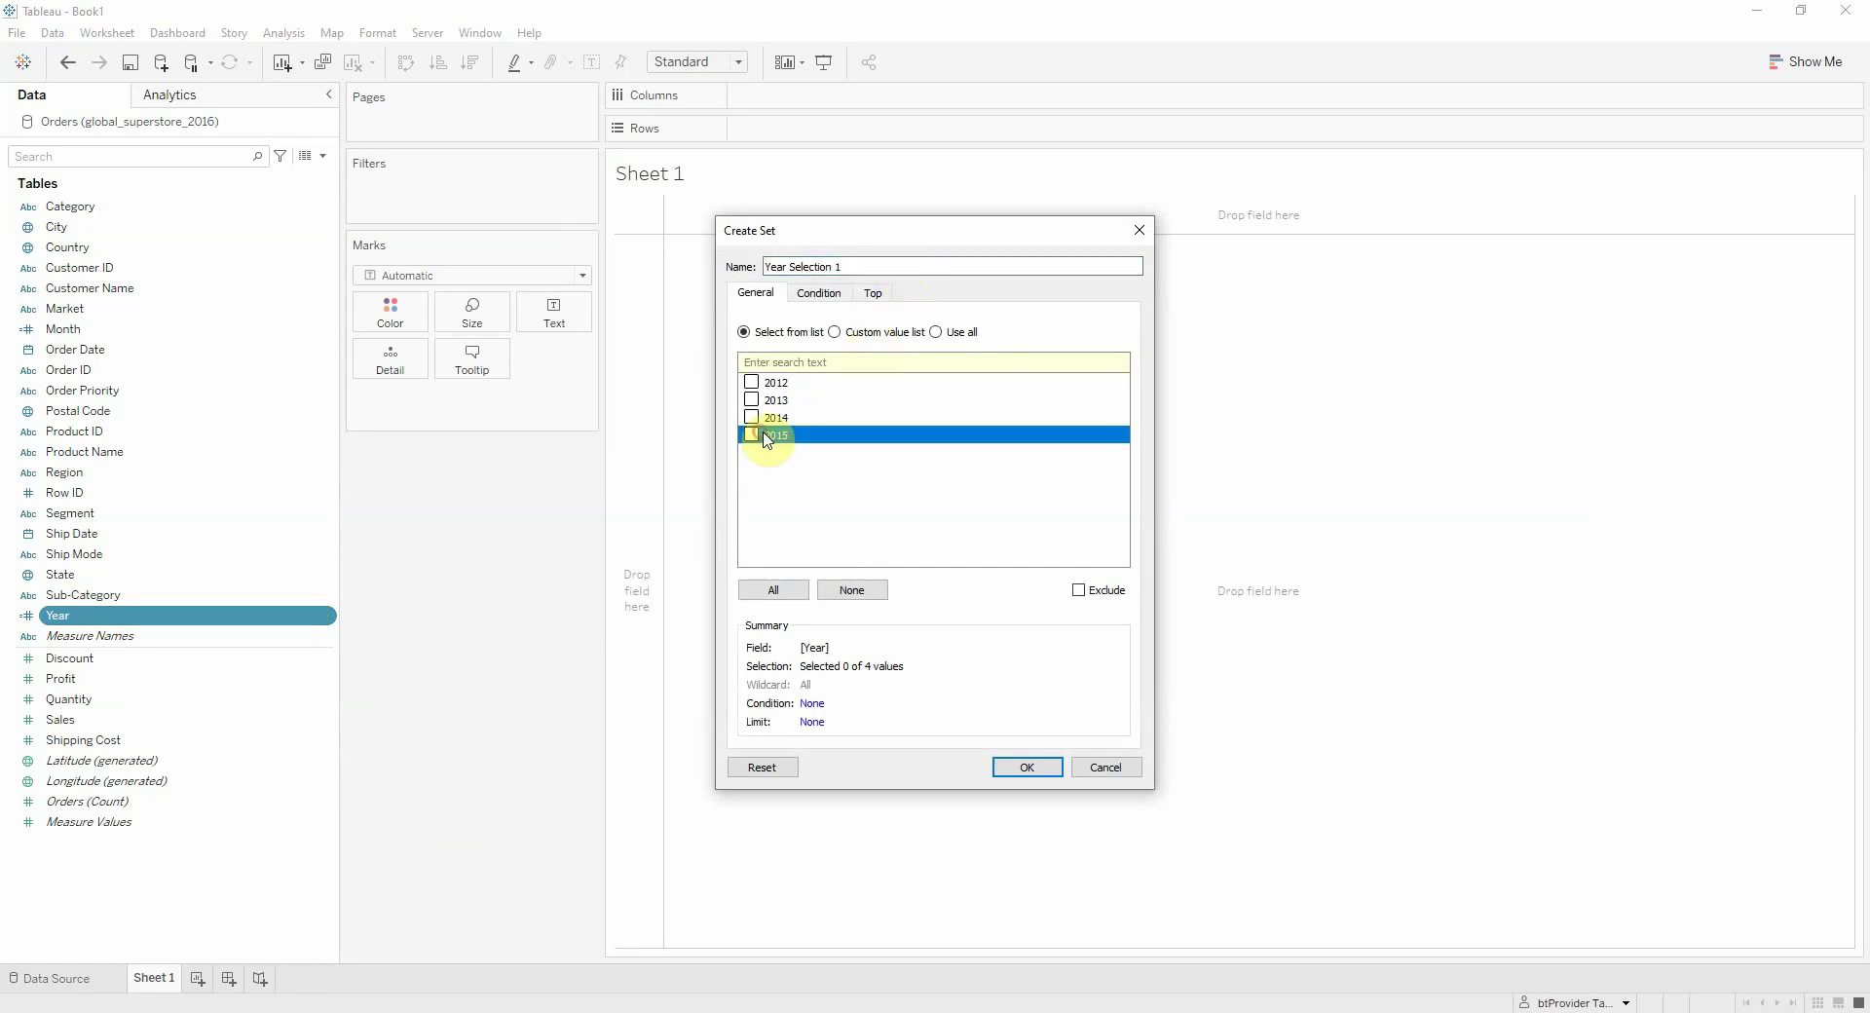
left_click(1027, 766)
- Duplicate Year Selection 1 and rename the copy to 'Year Selection 2'
right_click(74, 636)
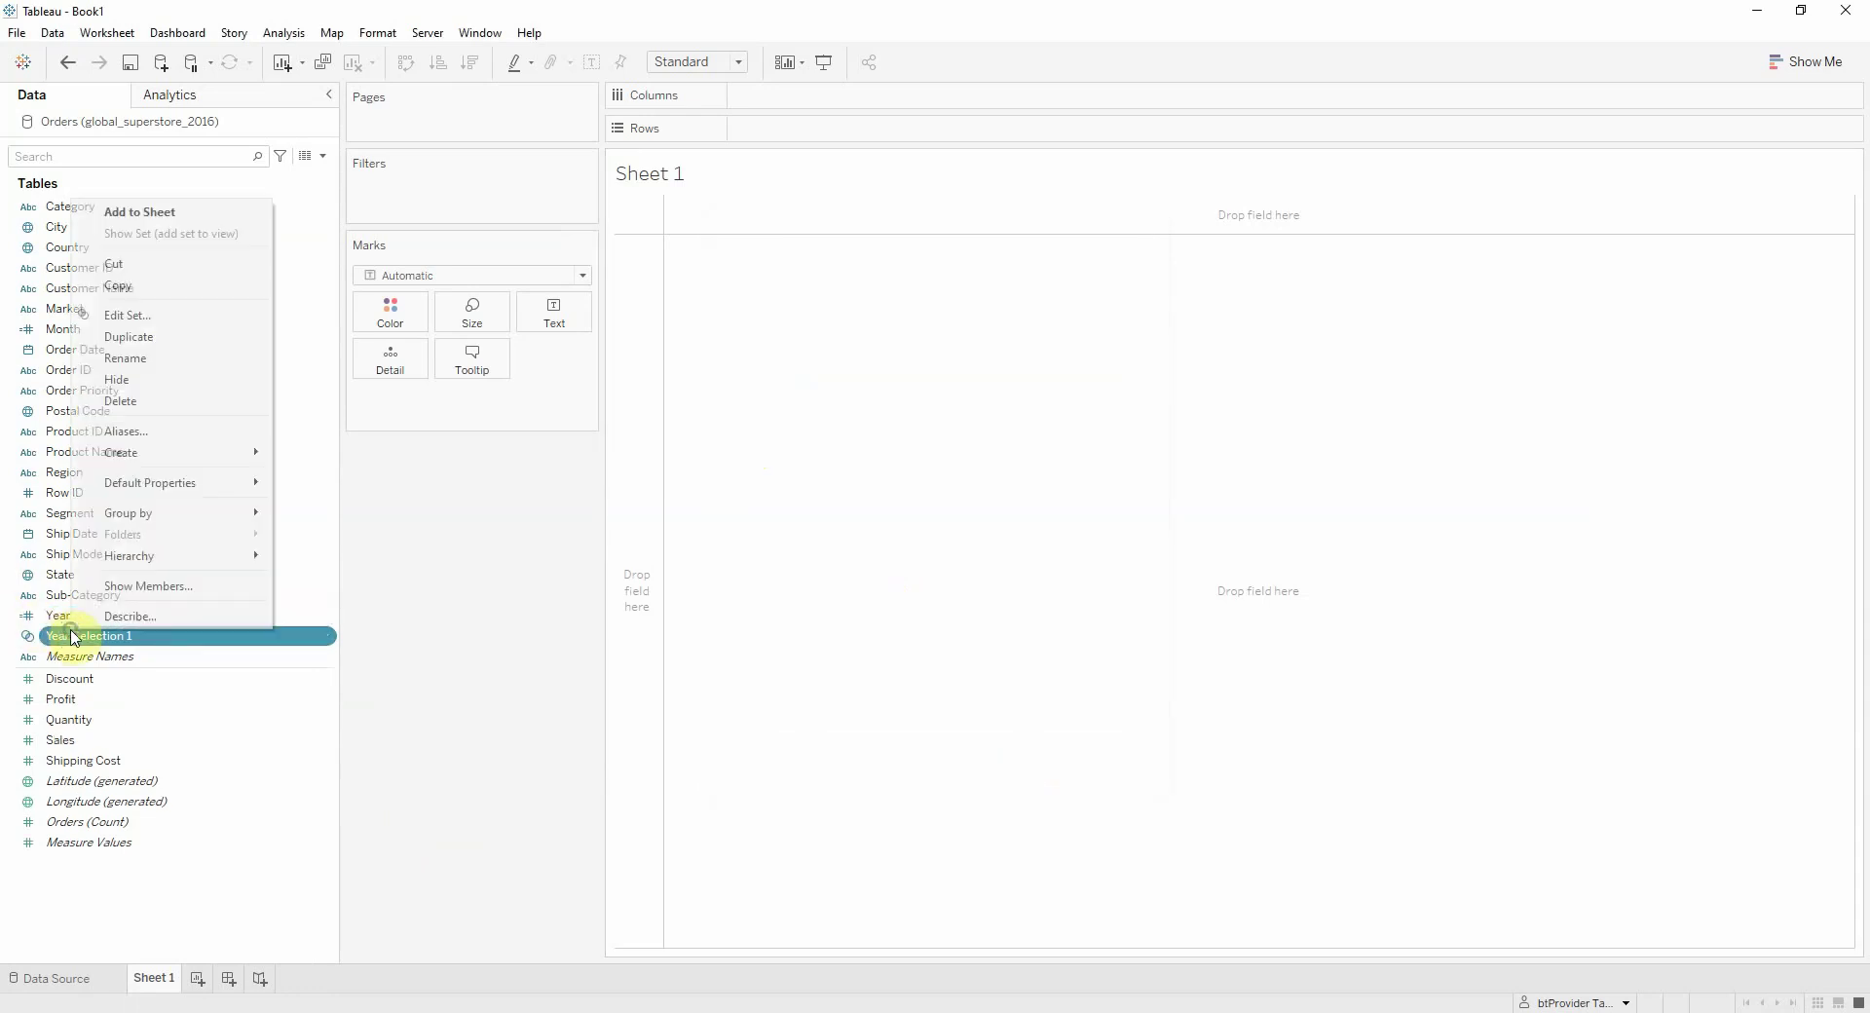
left_click(185, 337)
right_click(142, 657)
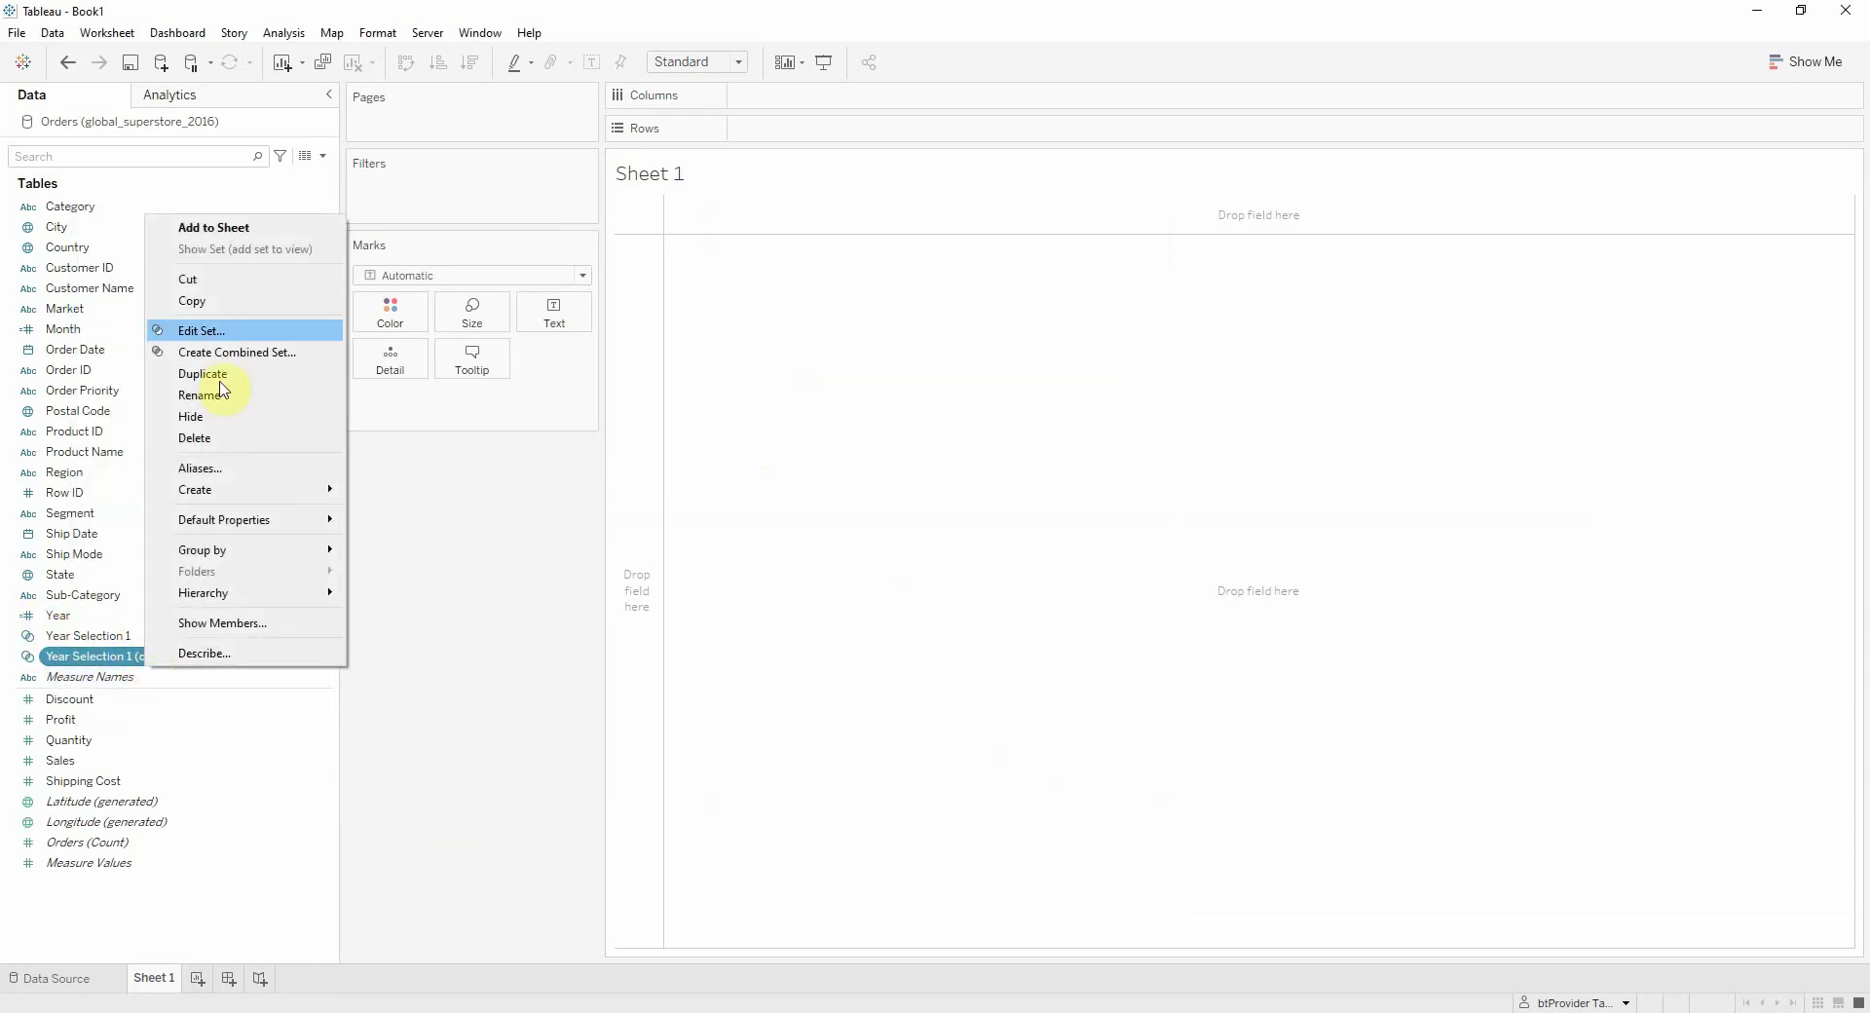
left_click(209, 330)
left_click_drag(859, 265, 898, 265)
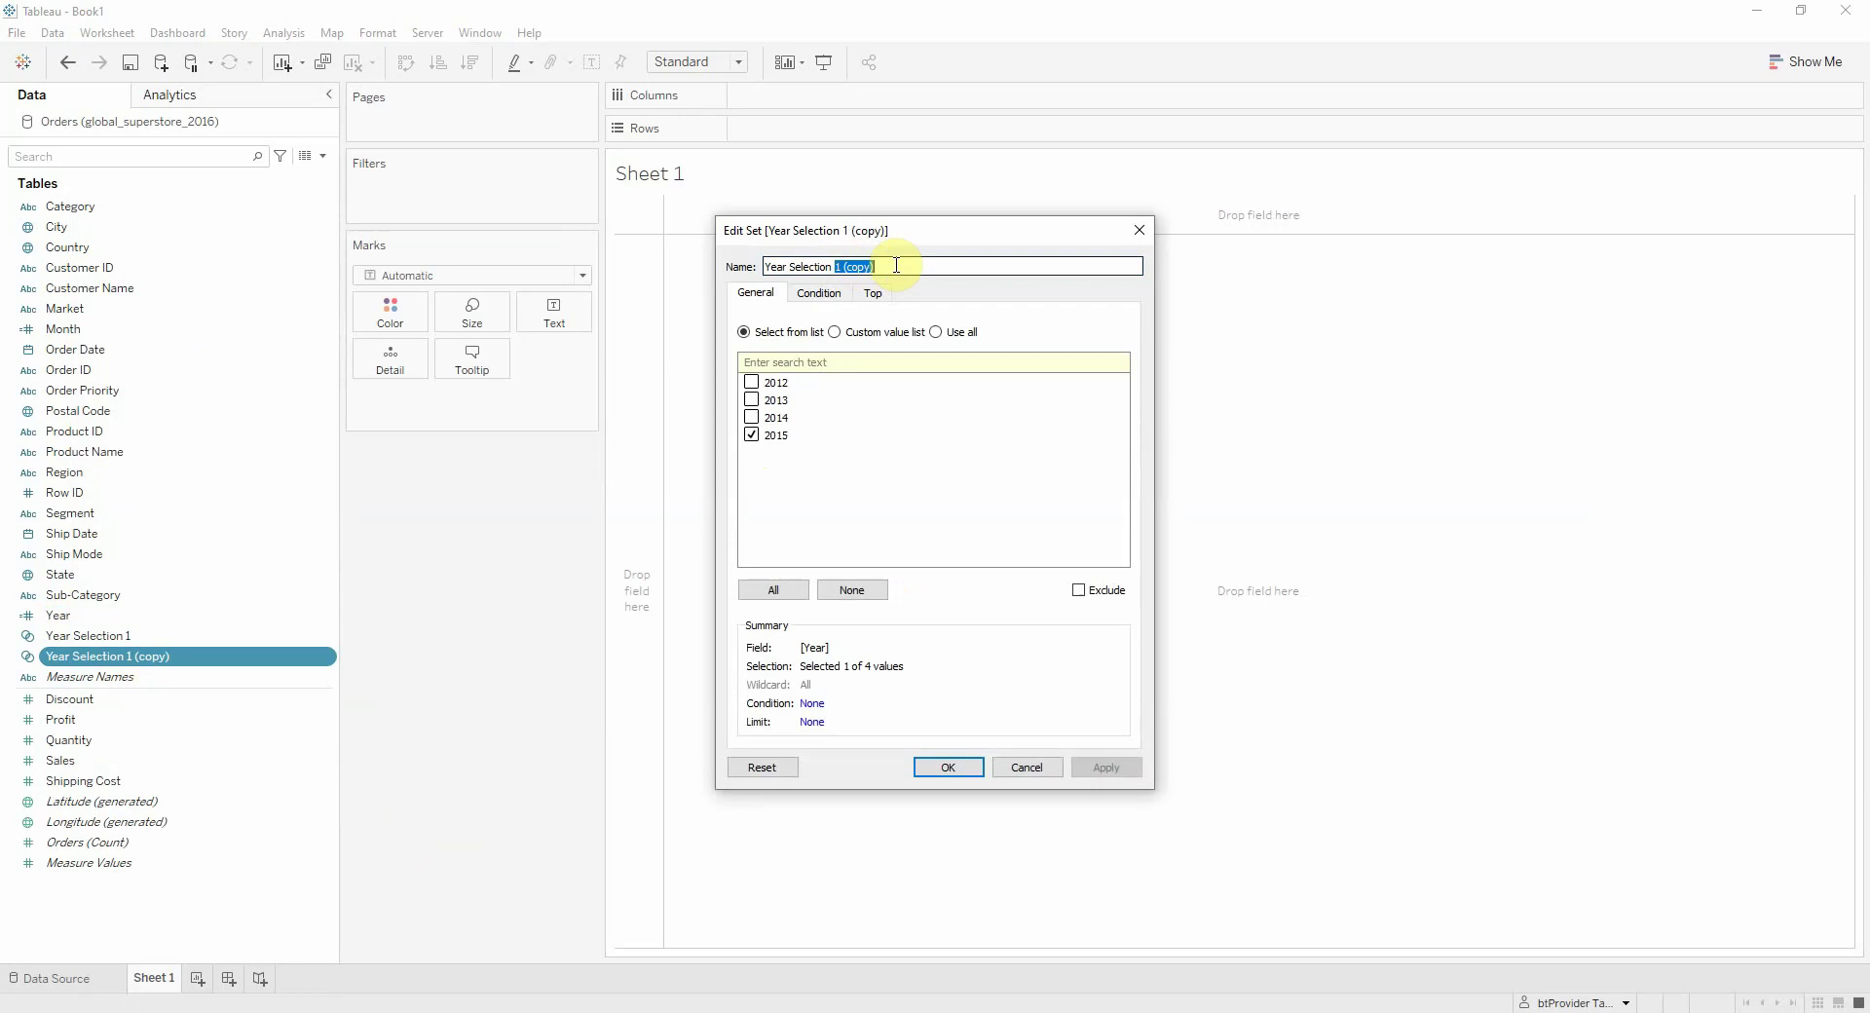
type("2")
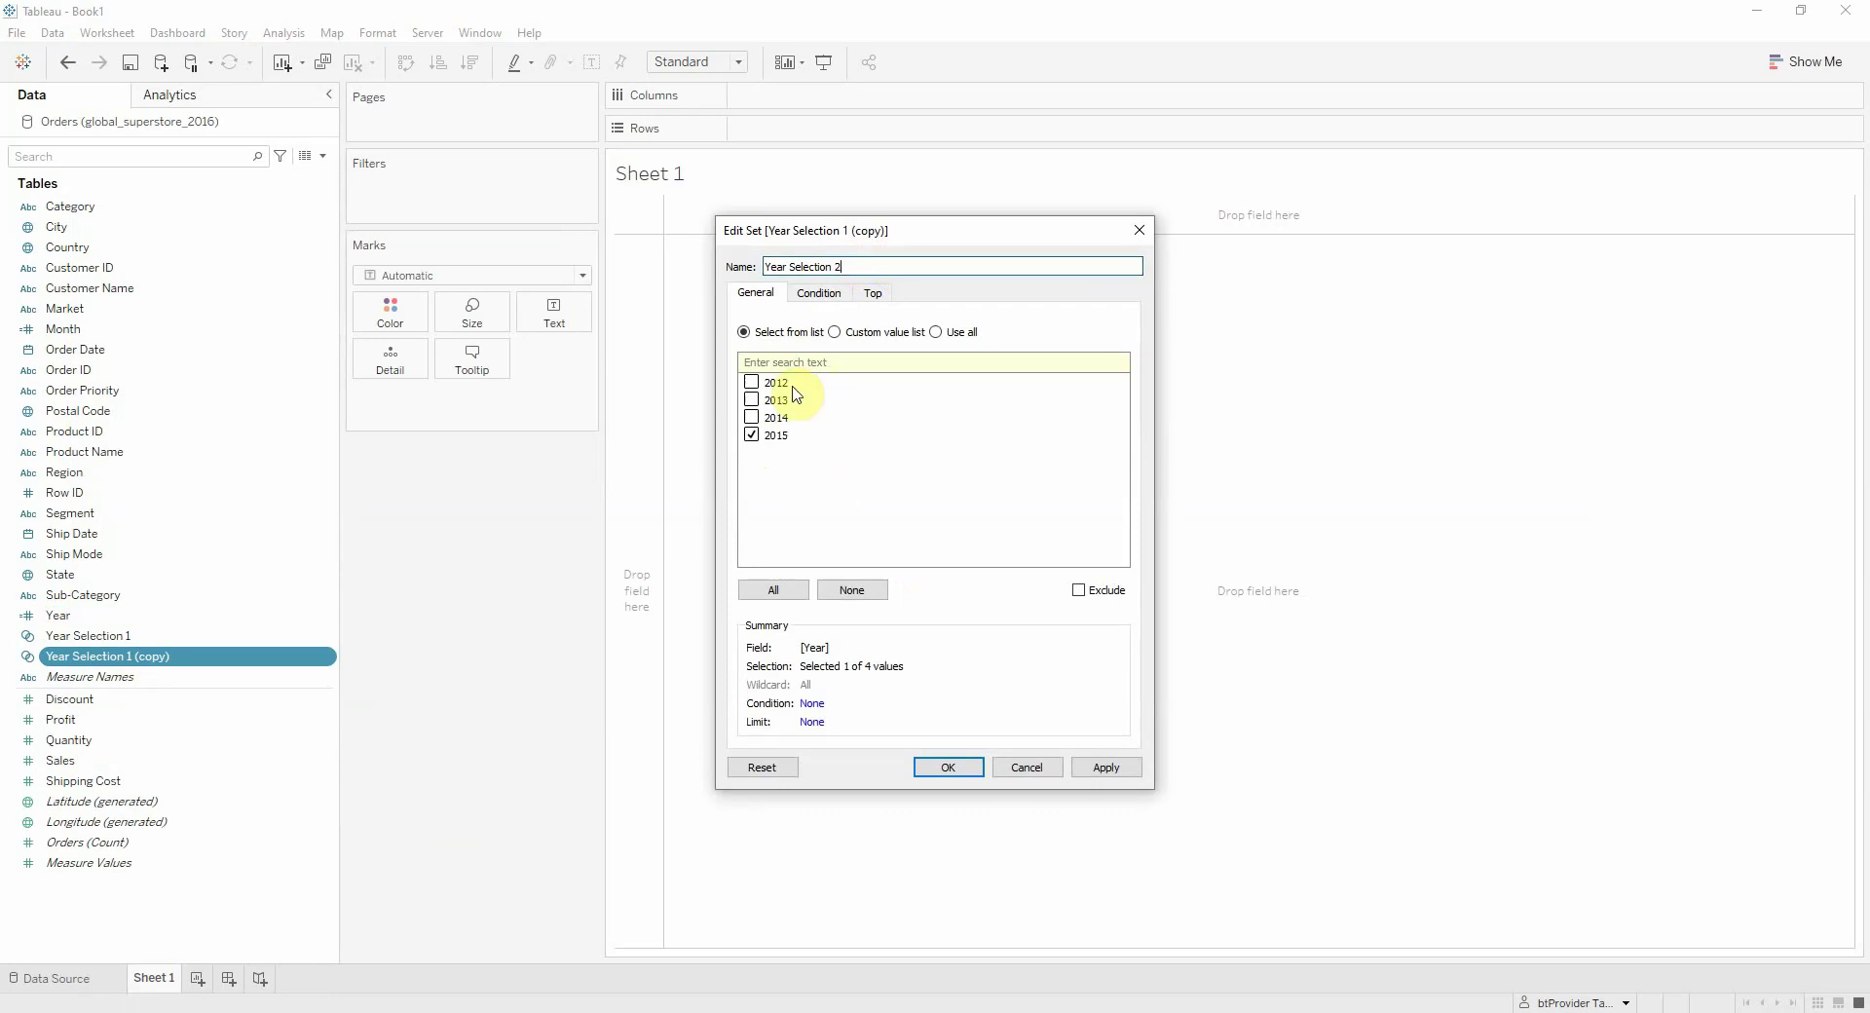
left_click(1106, 767)
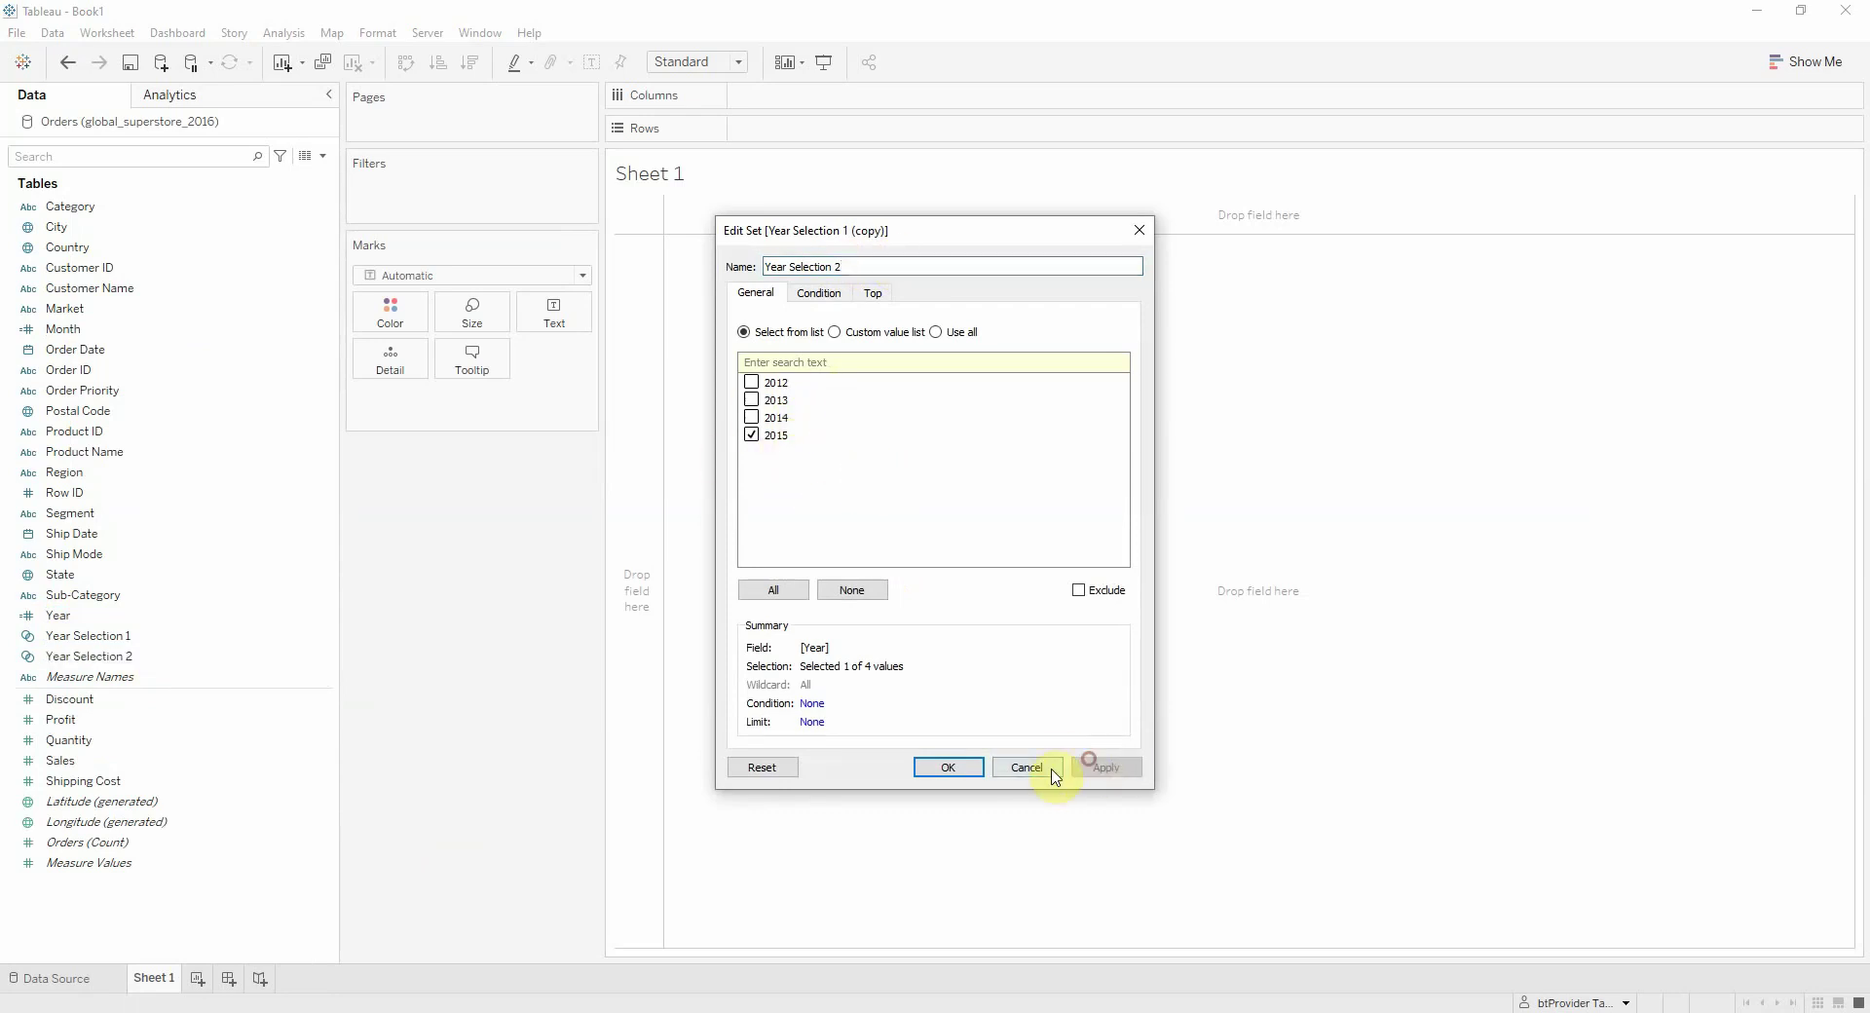
left_click(947, 767)
- Create a set 'Month Selection 1' on Month containing December
right_click(113, 328)
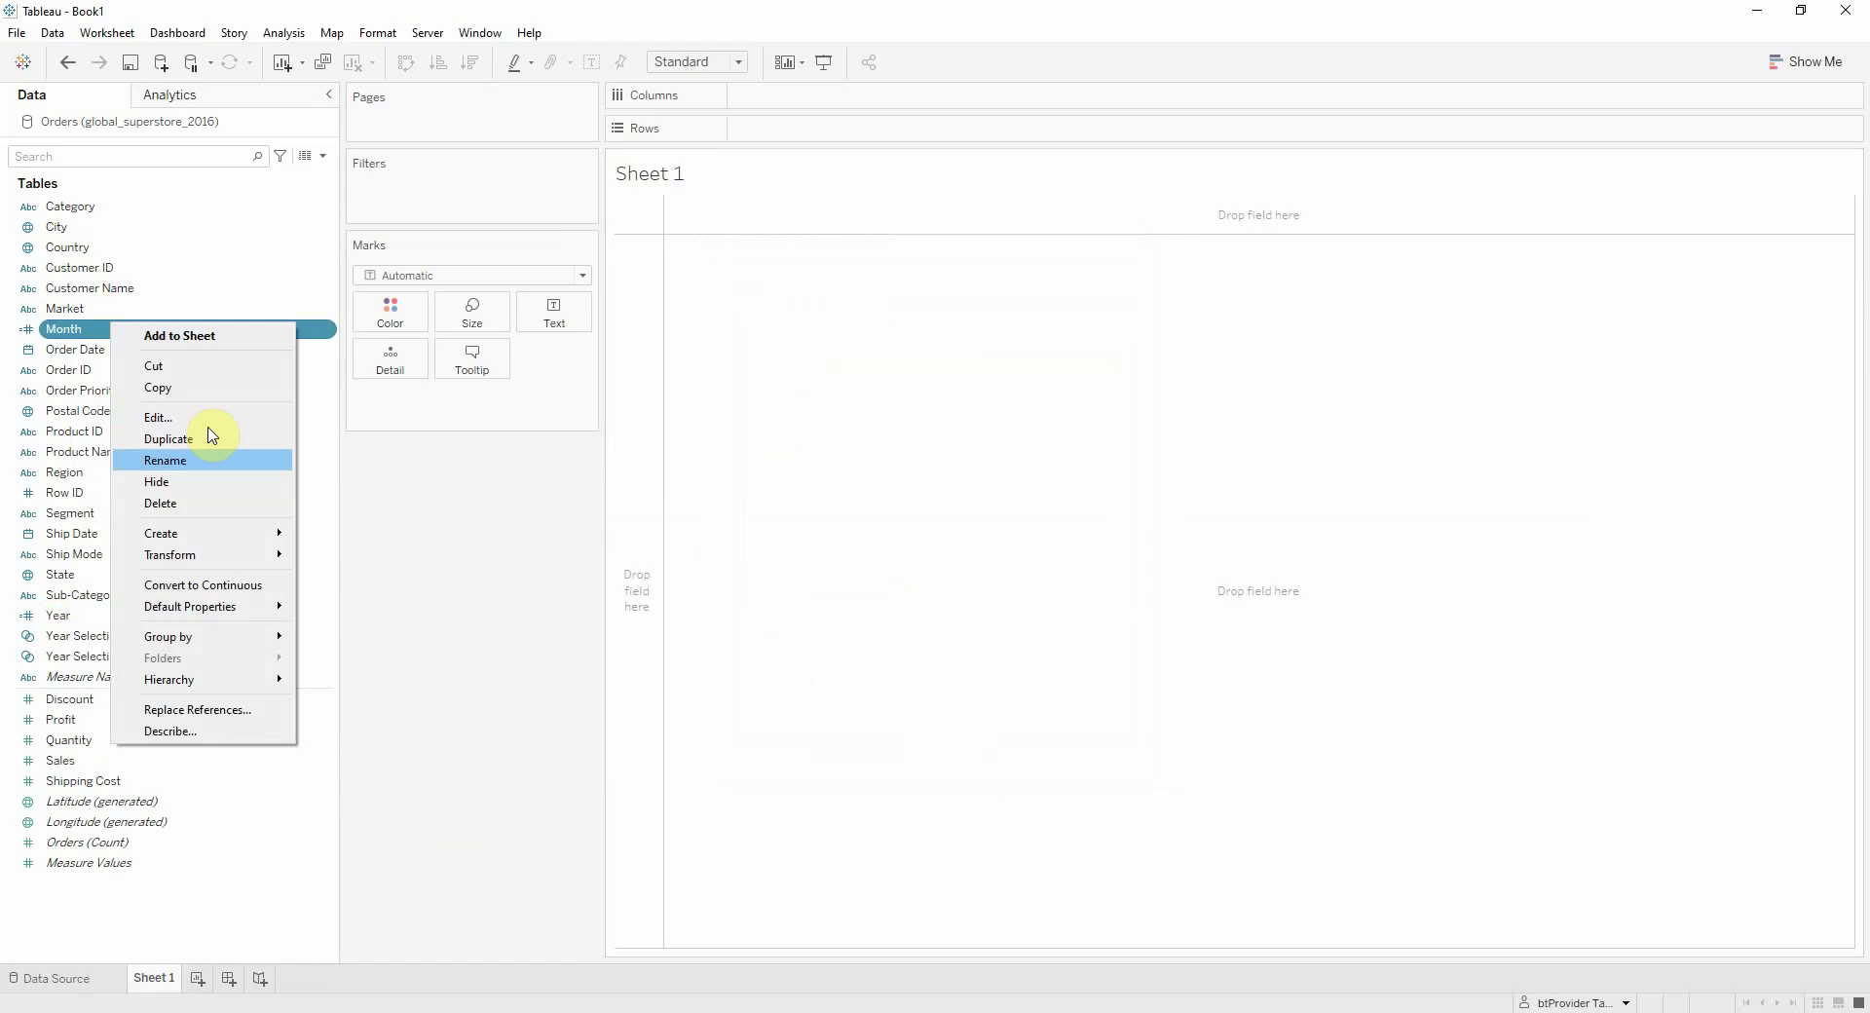
mouse_move(249, 537)
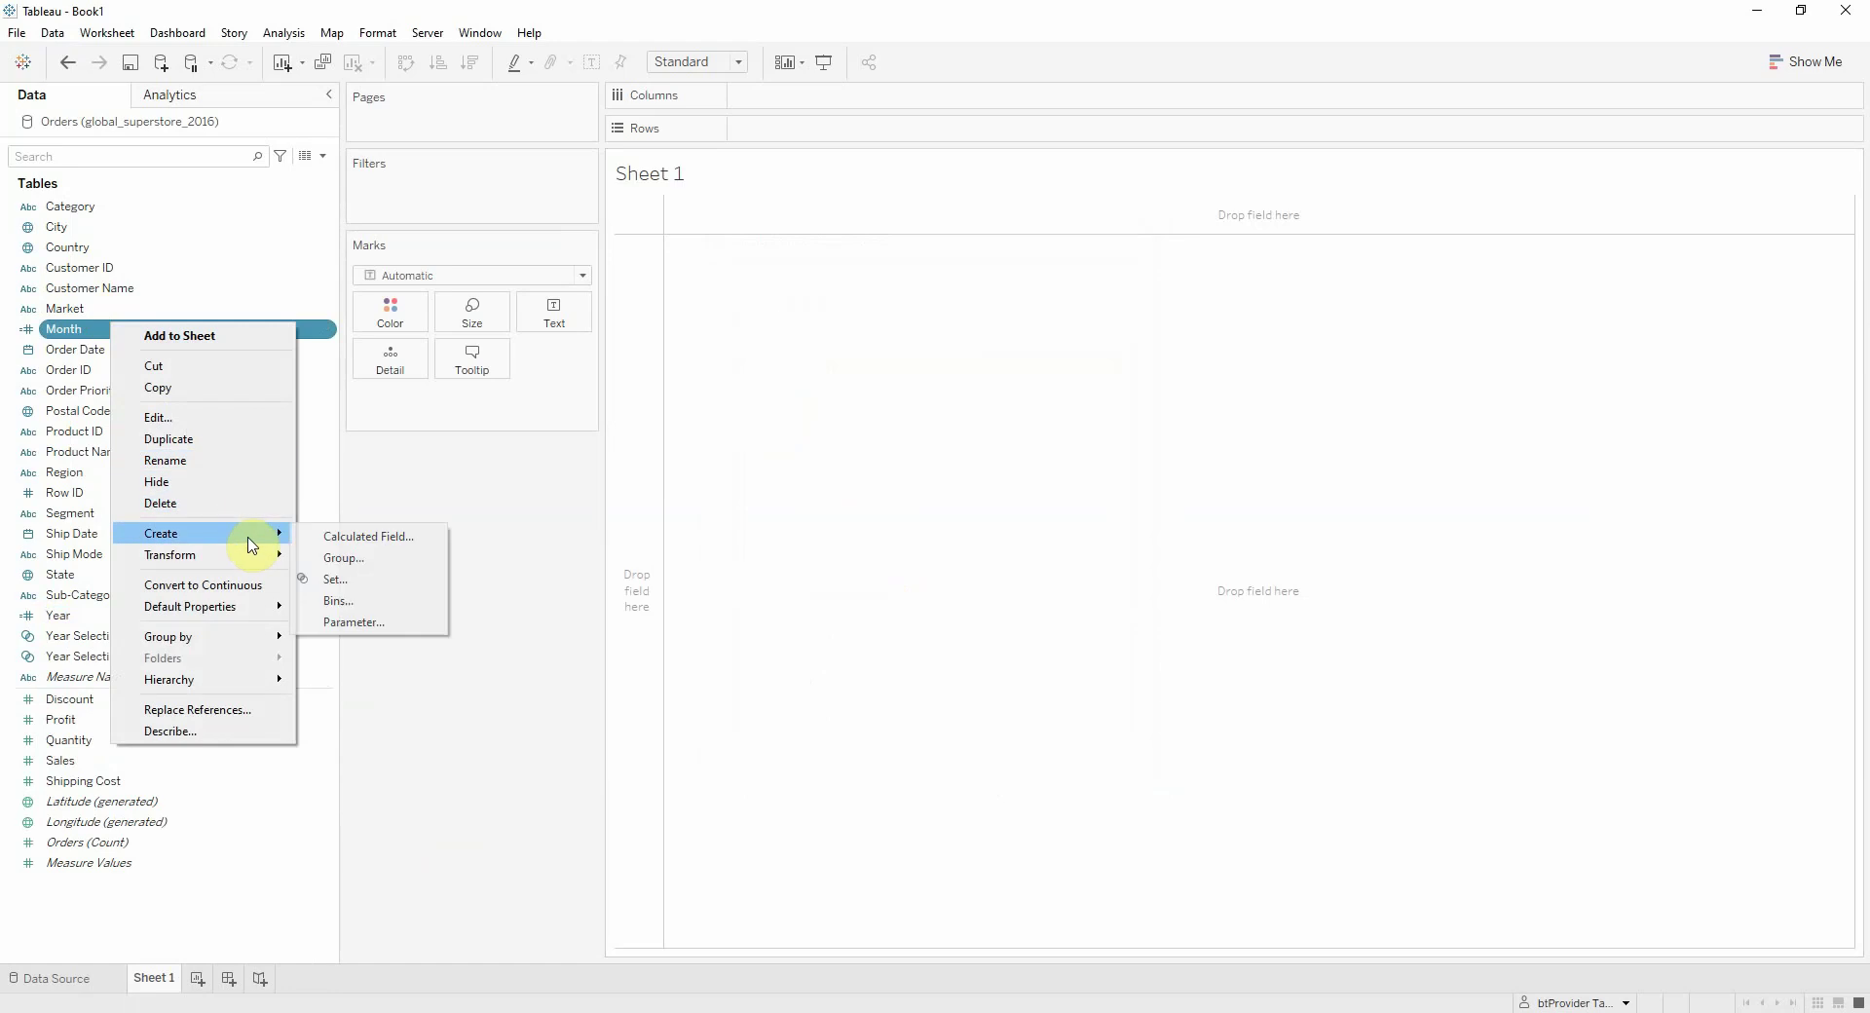
left_click(338, 580)
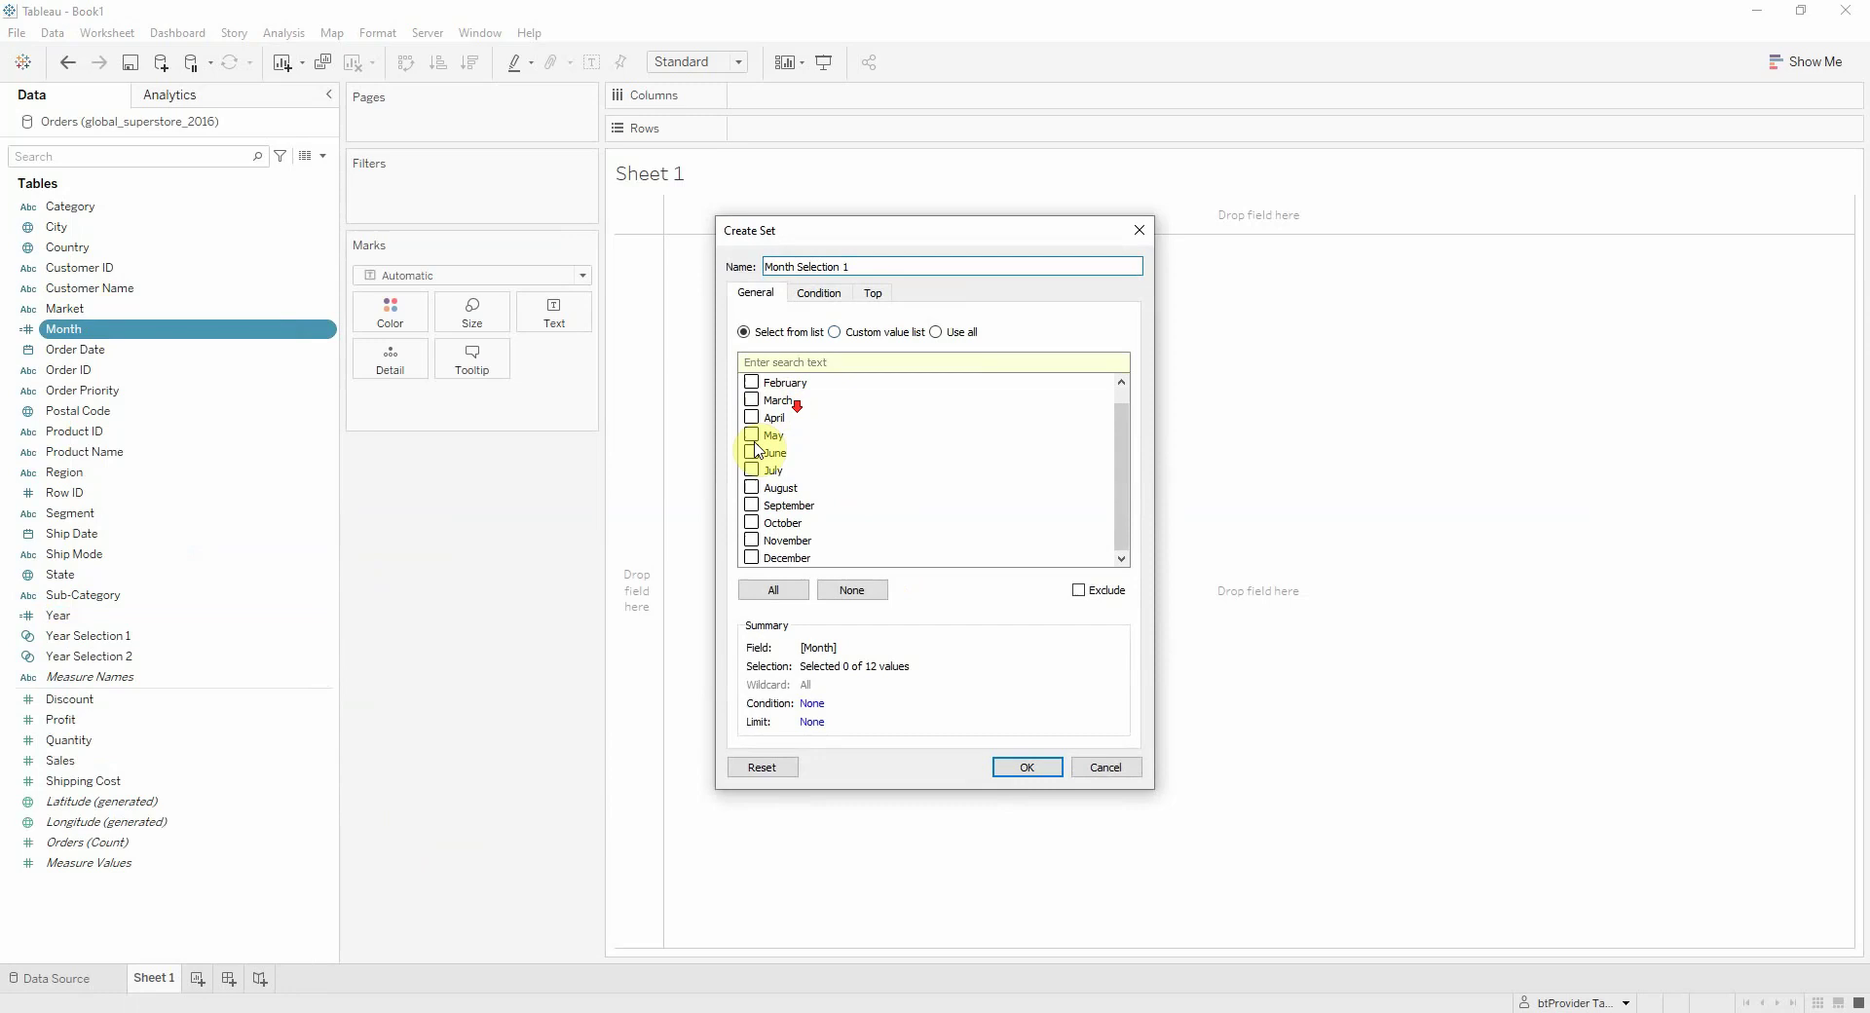
left_click(780, 565)
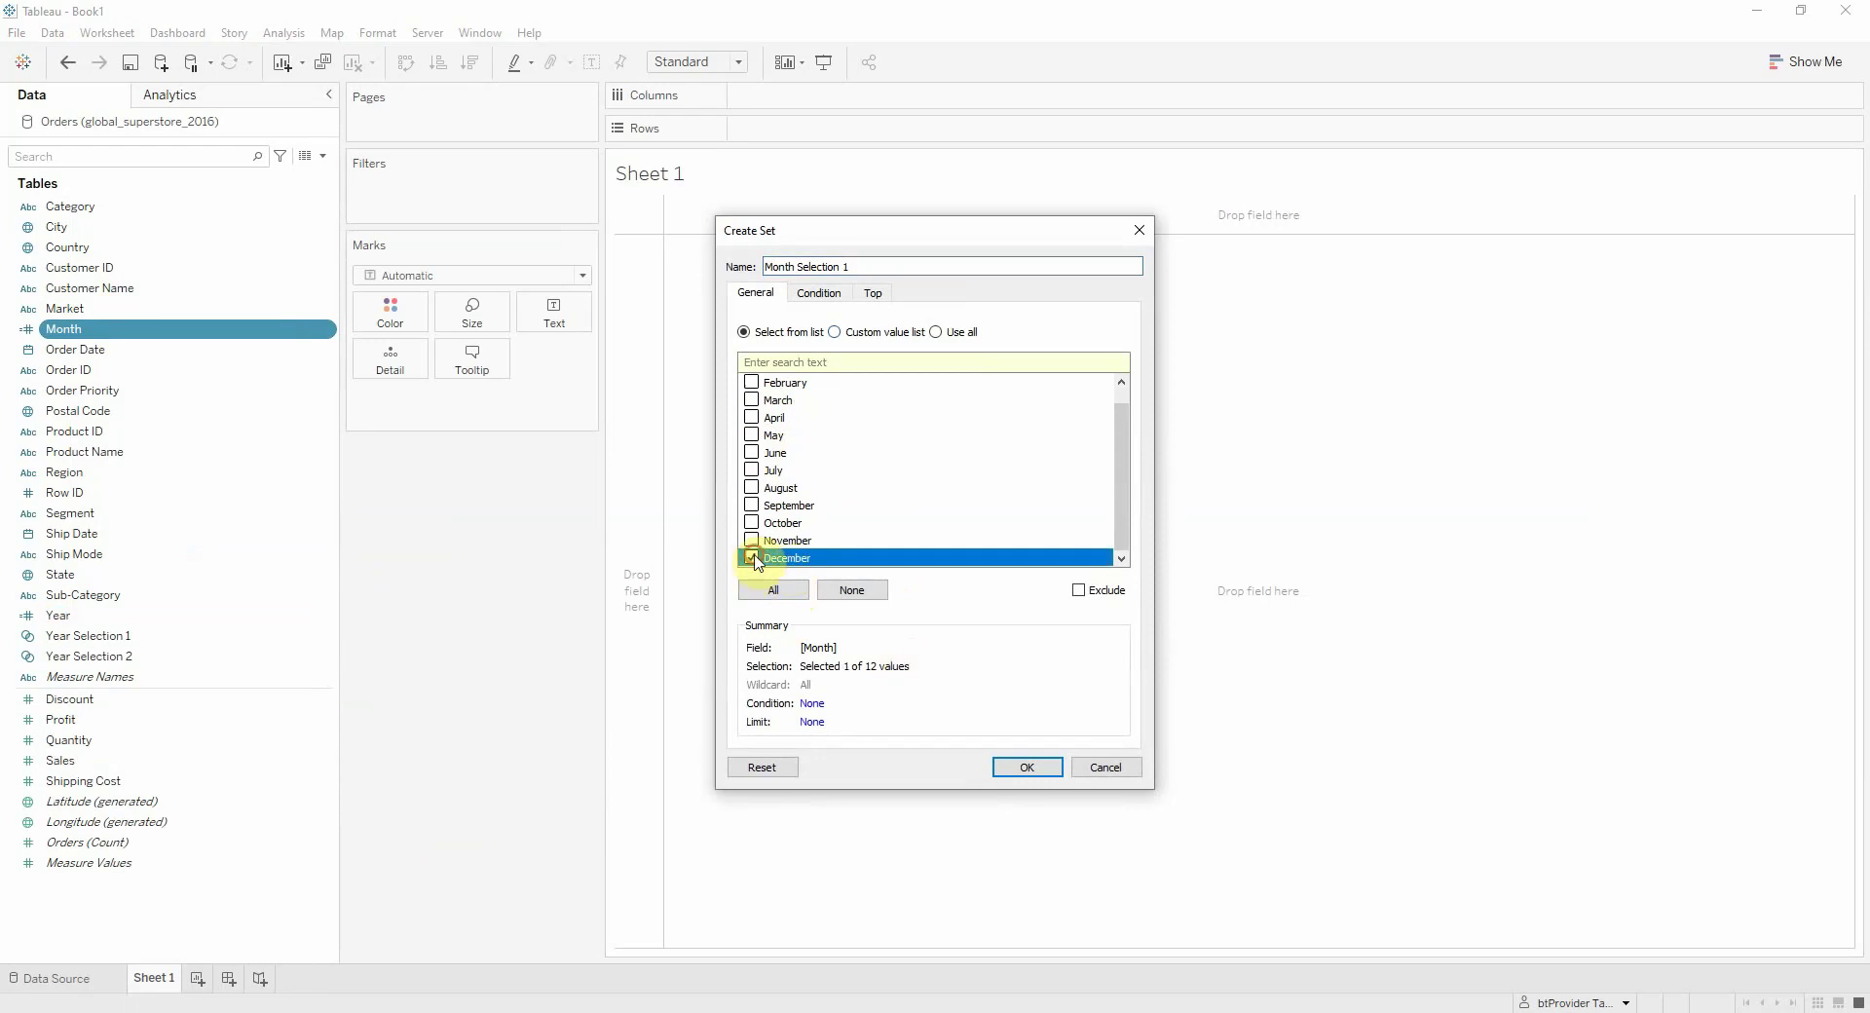
left_click(751, 558)
left_click(1023, 765)
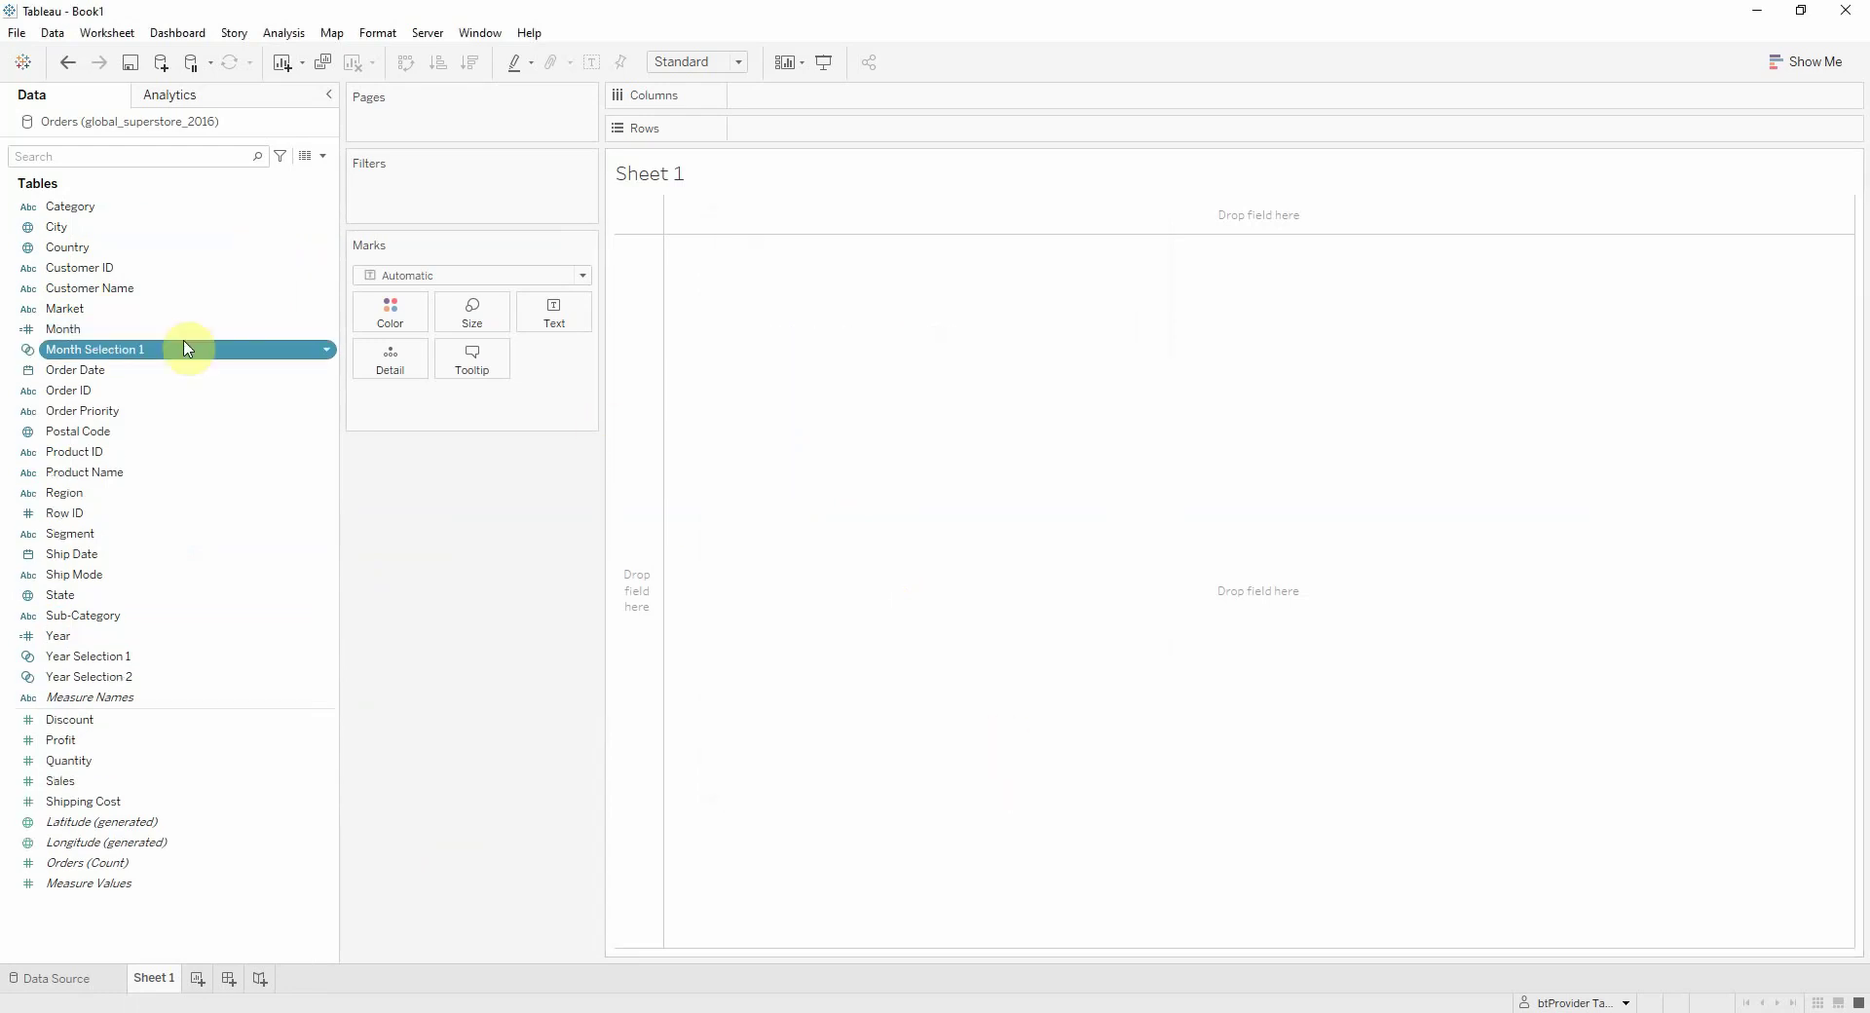
- Duplicate it as 'Month Selection 2', swapping December for November
right_click(122, 351)
left_click(170, 485)
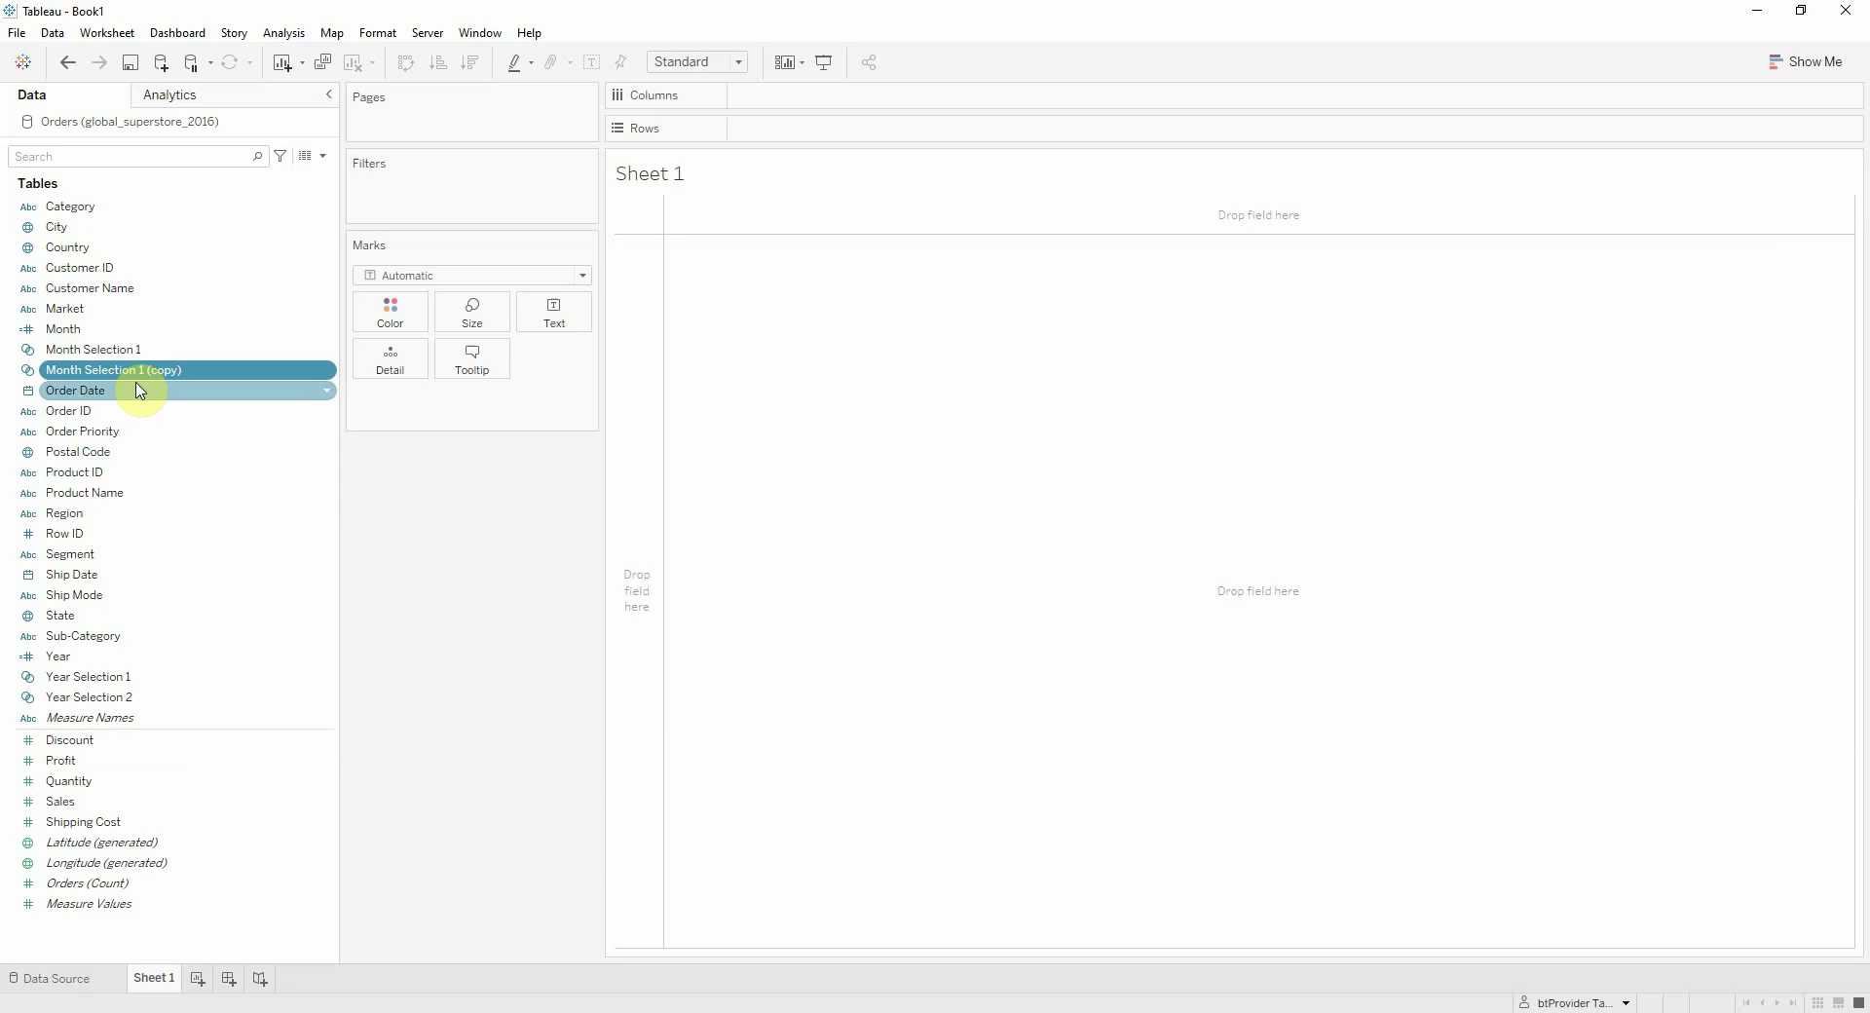
right_click(137, 372)
left_click(184, 484)
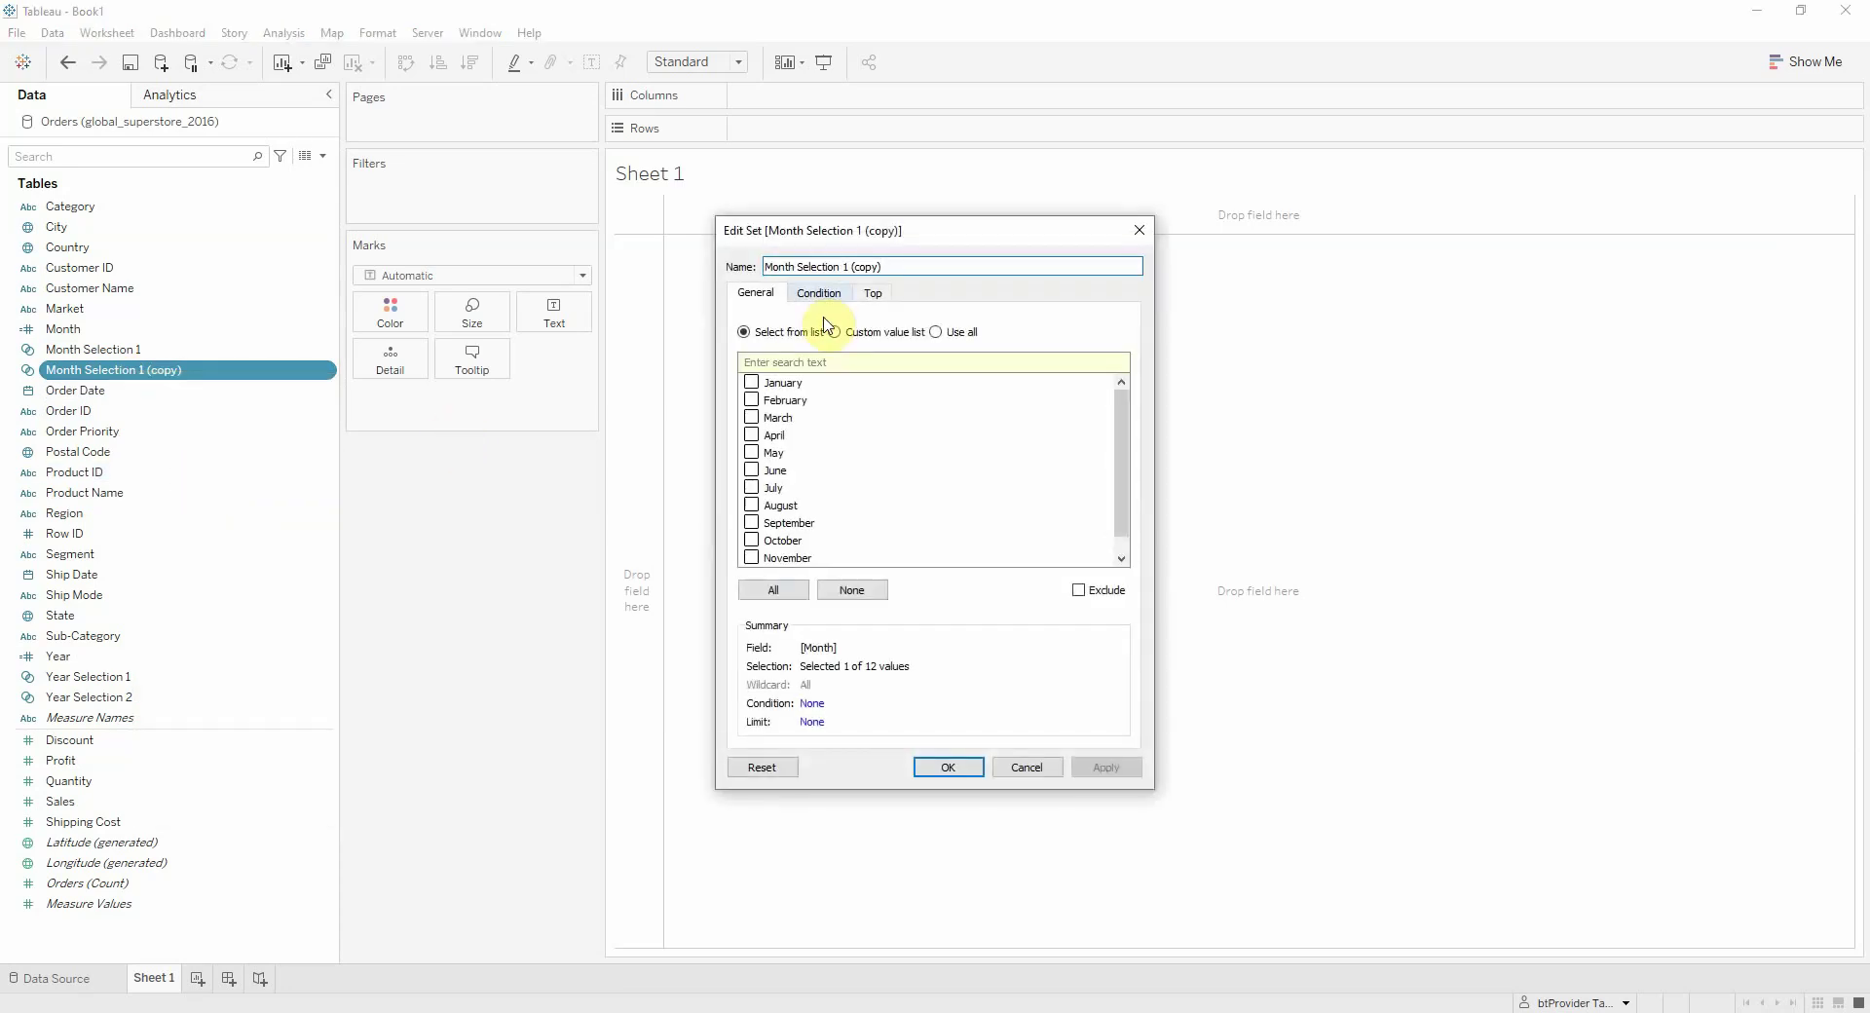
left_click_drag(841, 267, 973, 289)
type("2")
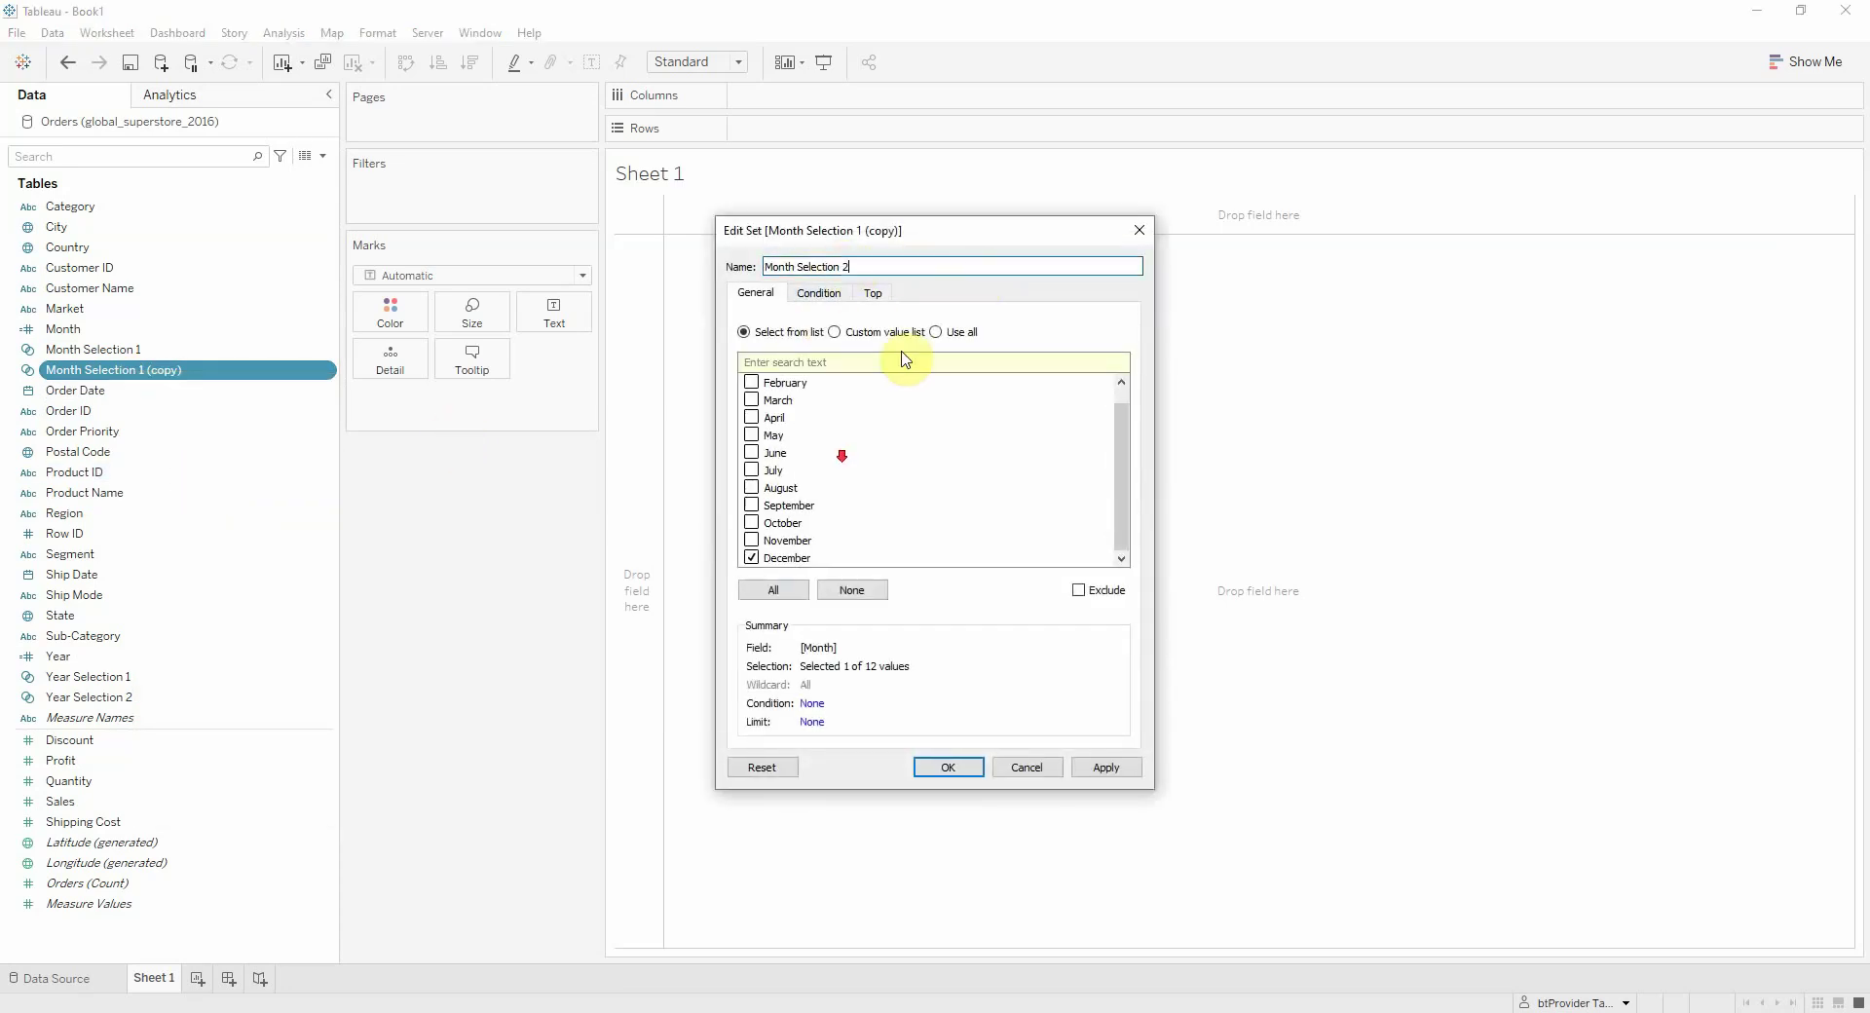
left_click(853, 589)
left_click(751, 541)
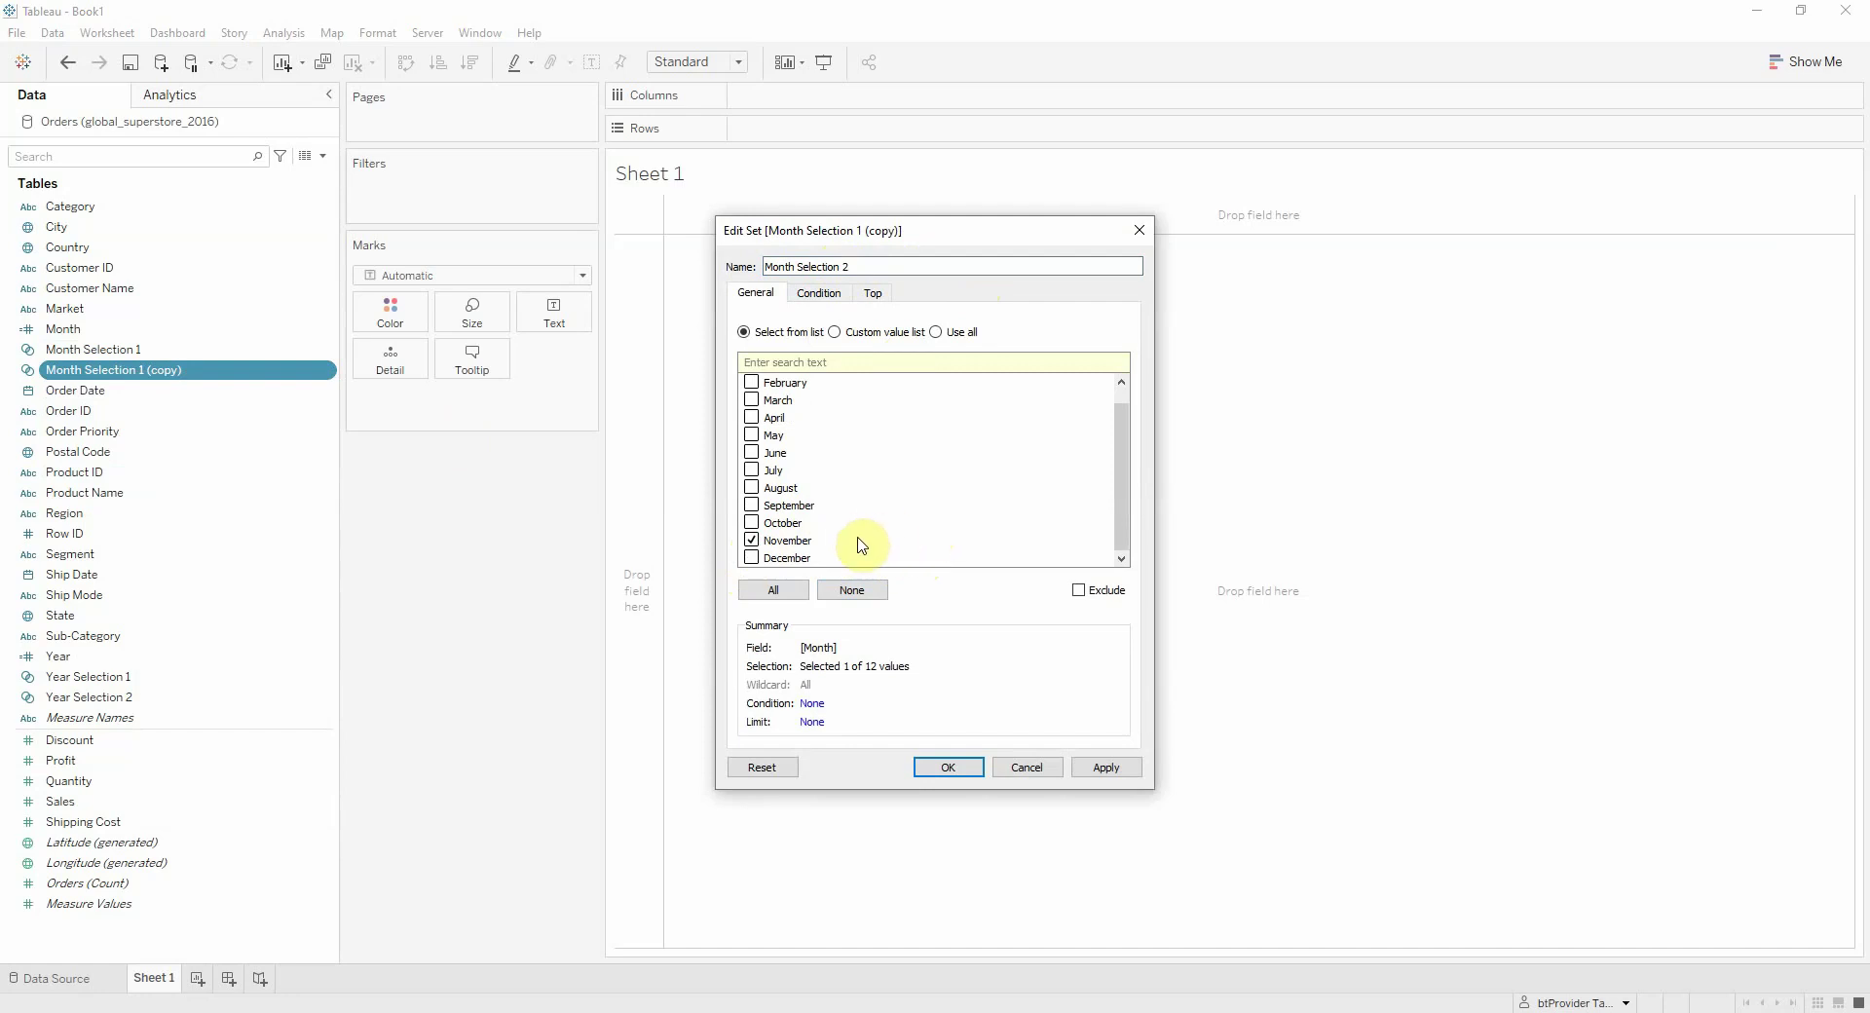
left_click(1102, 770)
left_click(953, 769)
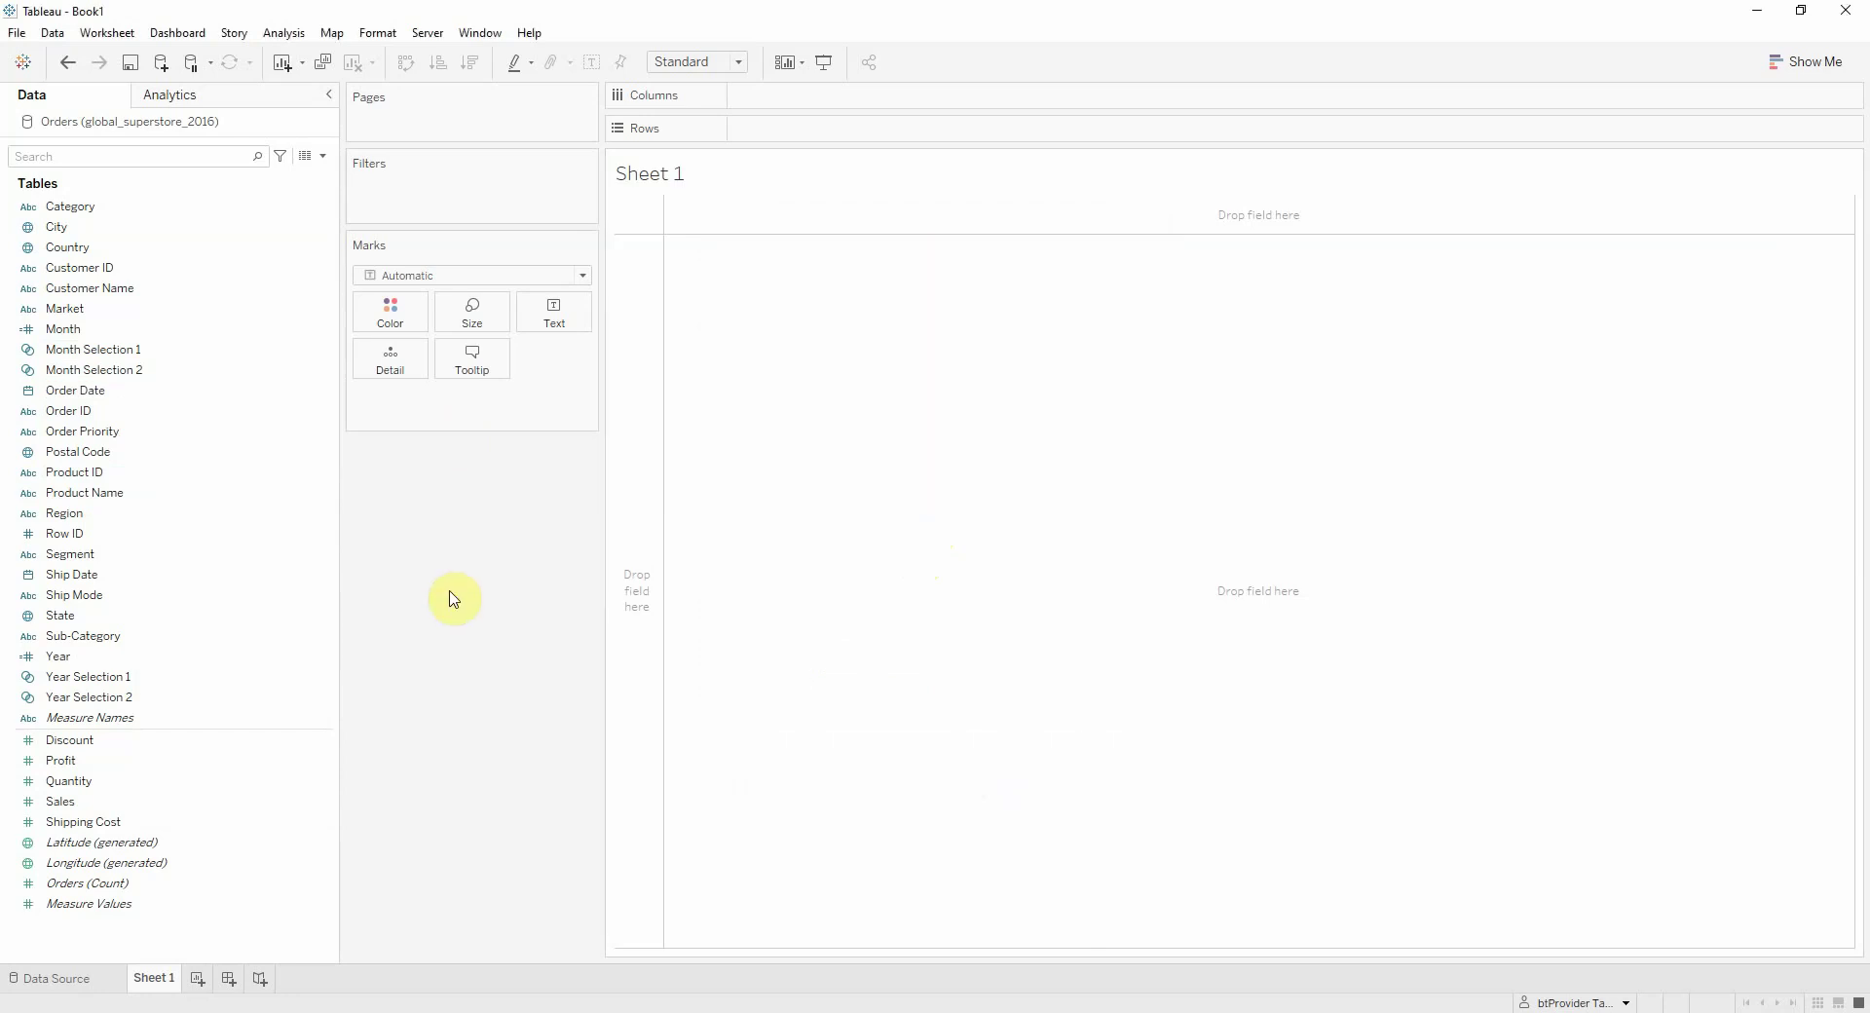
- Create calculated field 'Filter Selection 1' = [Year Selection 1] AND [Month Selection 1]
left_click(322, 157)
left_click(302, 176)
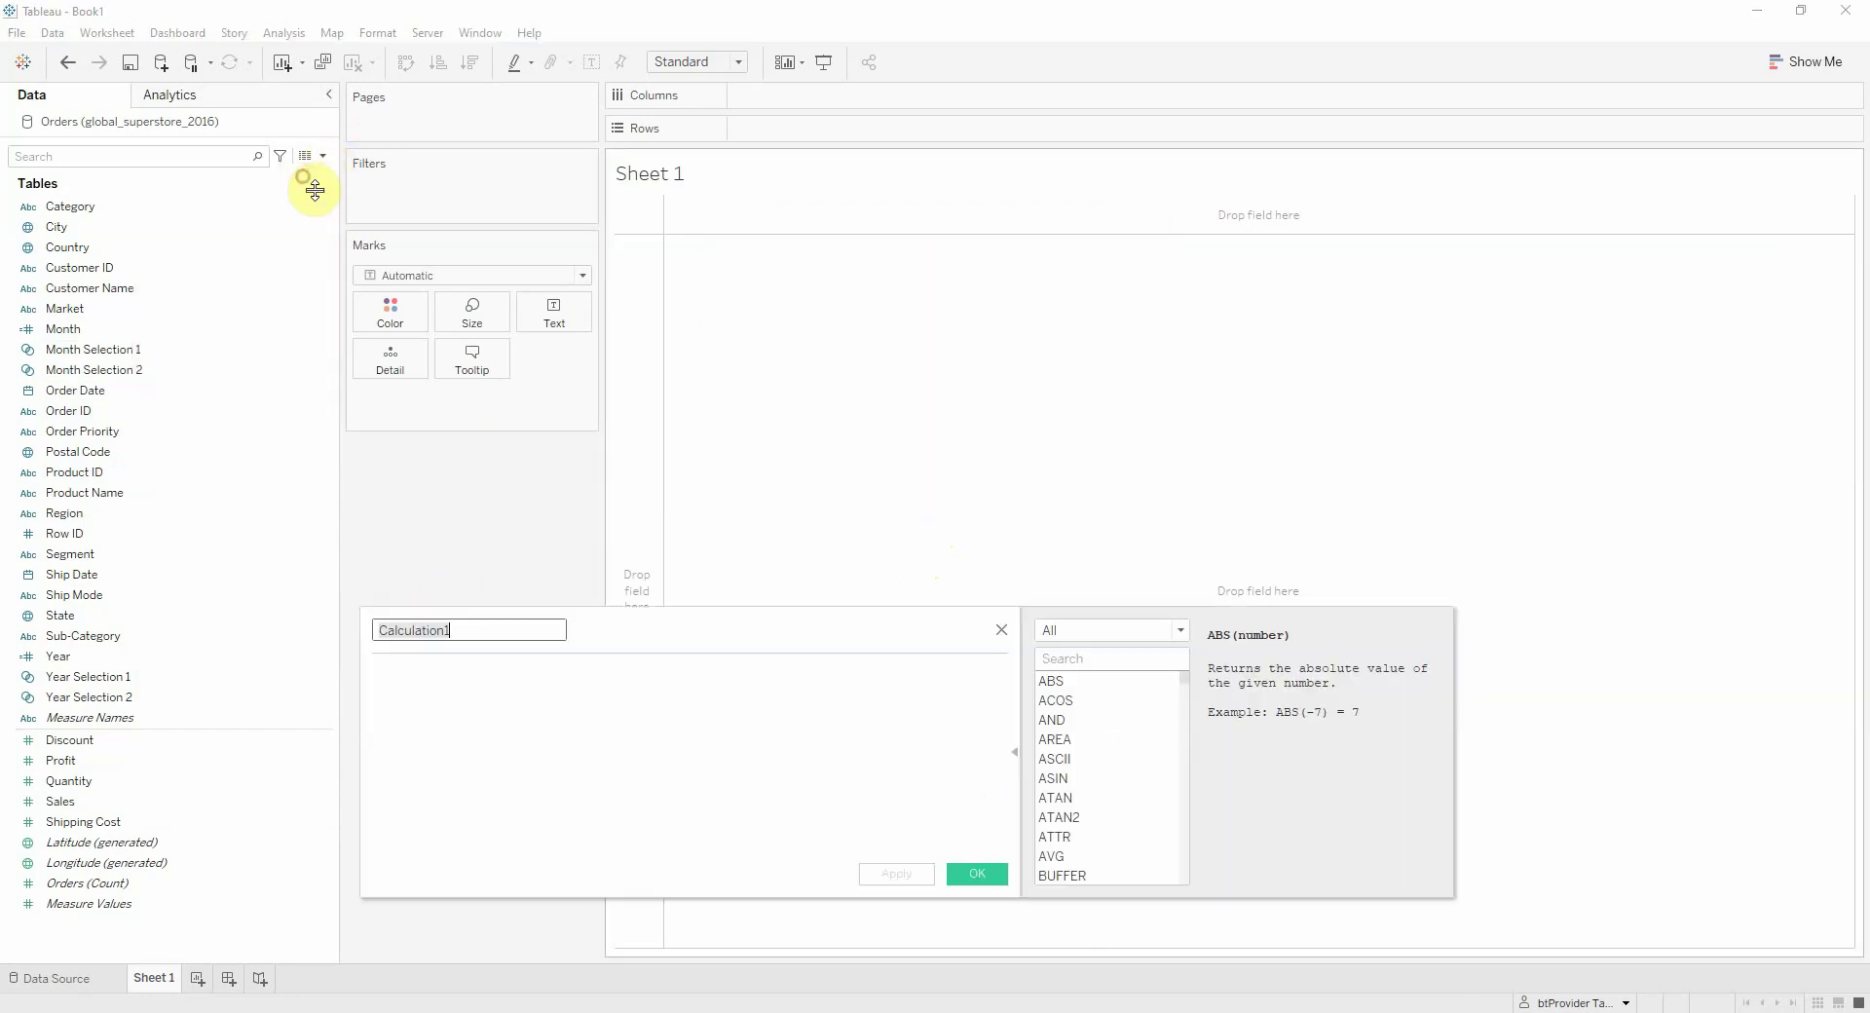
type("Filter Sele")
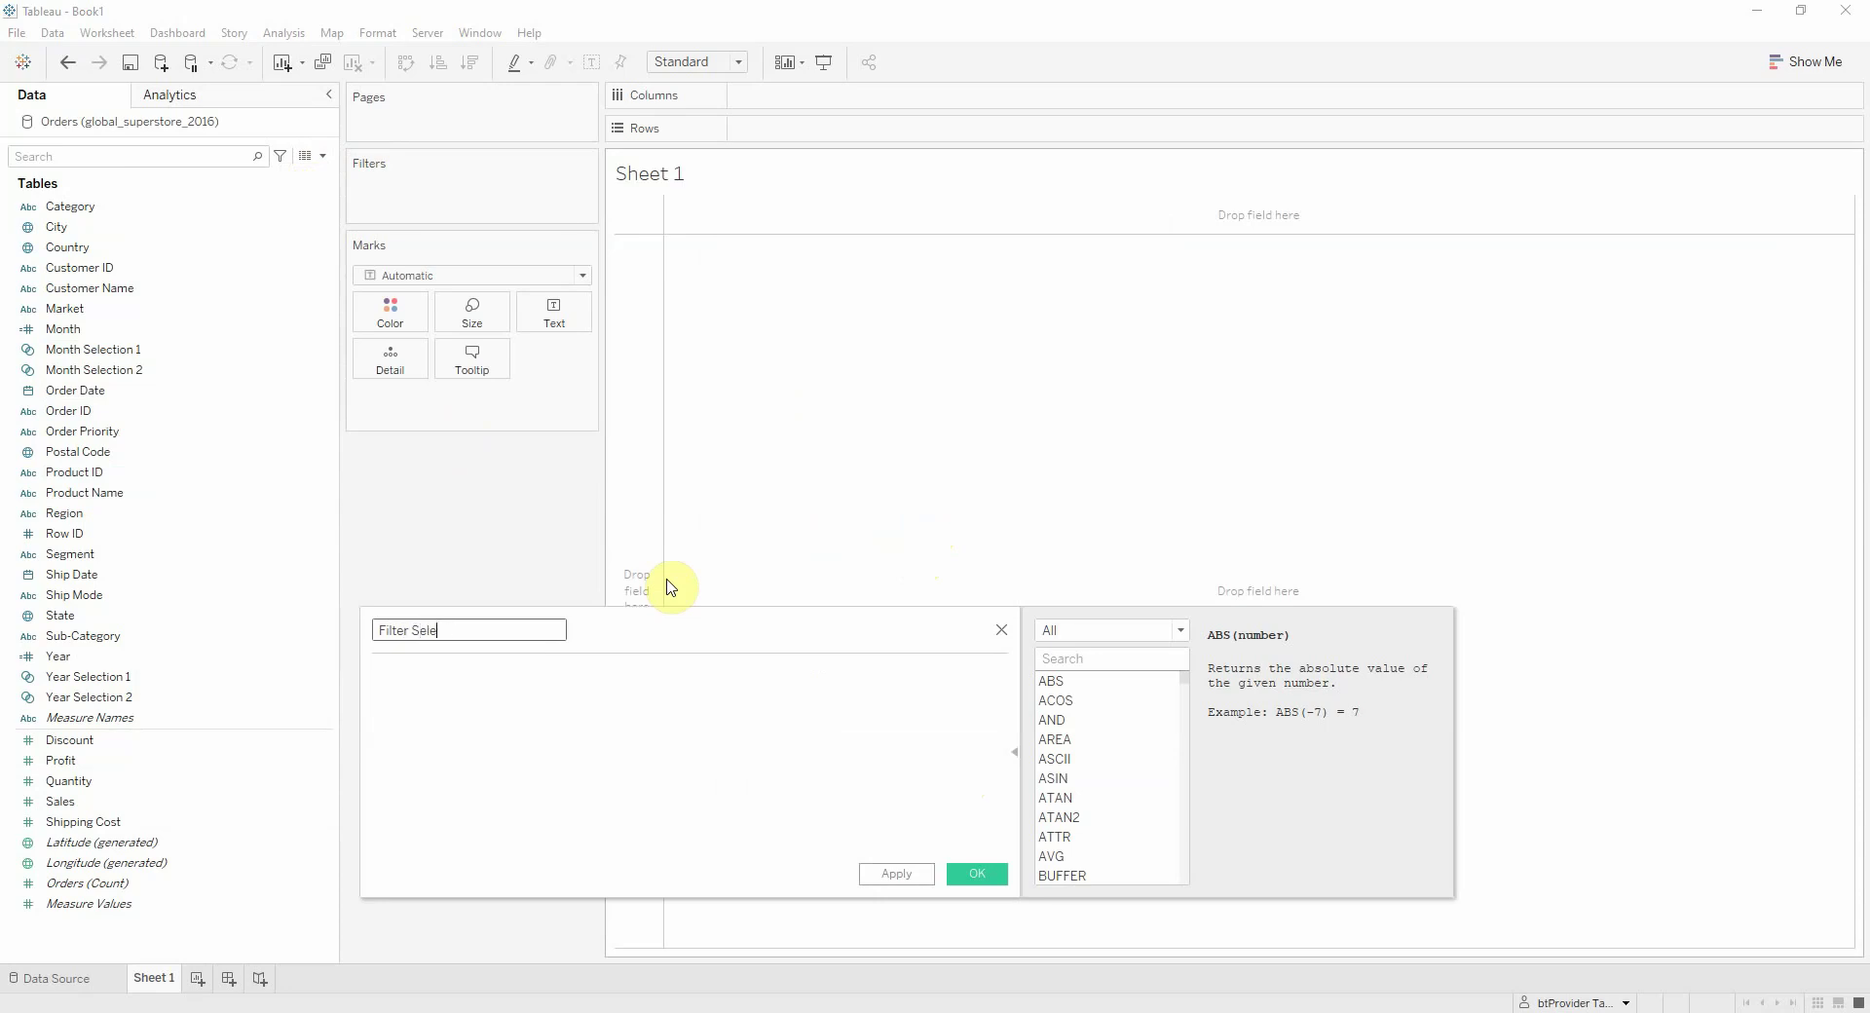
left_click(655, 672)
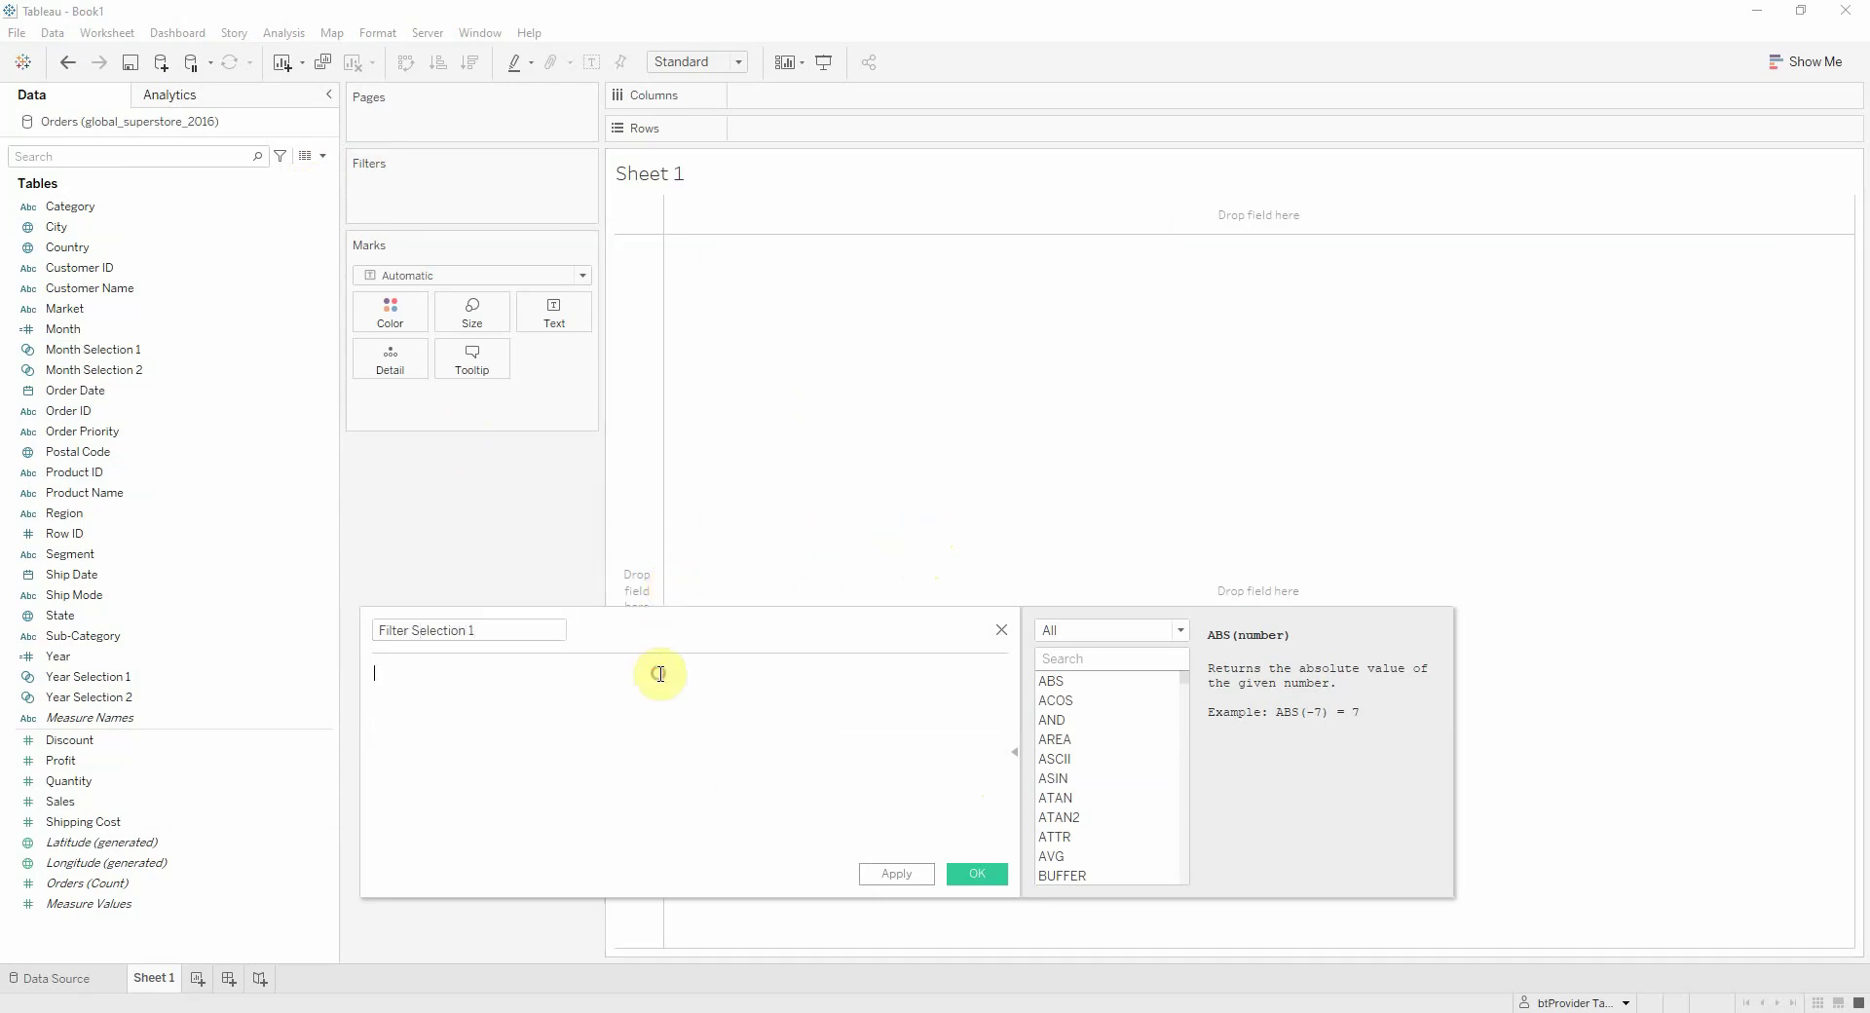
left_click_drag(126, 690, 564, 740)
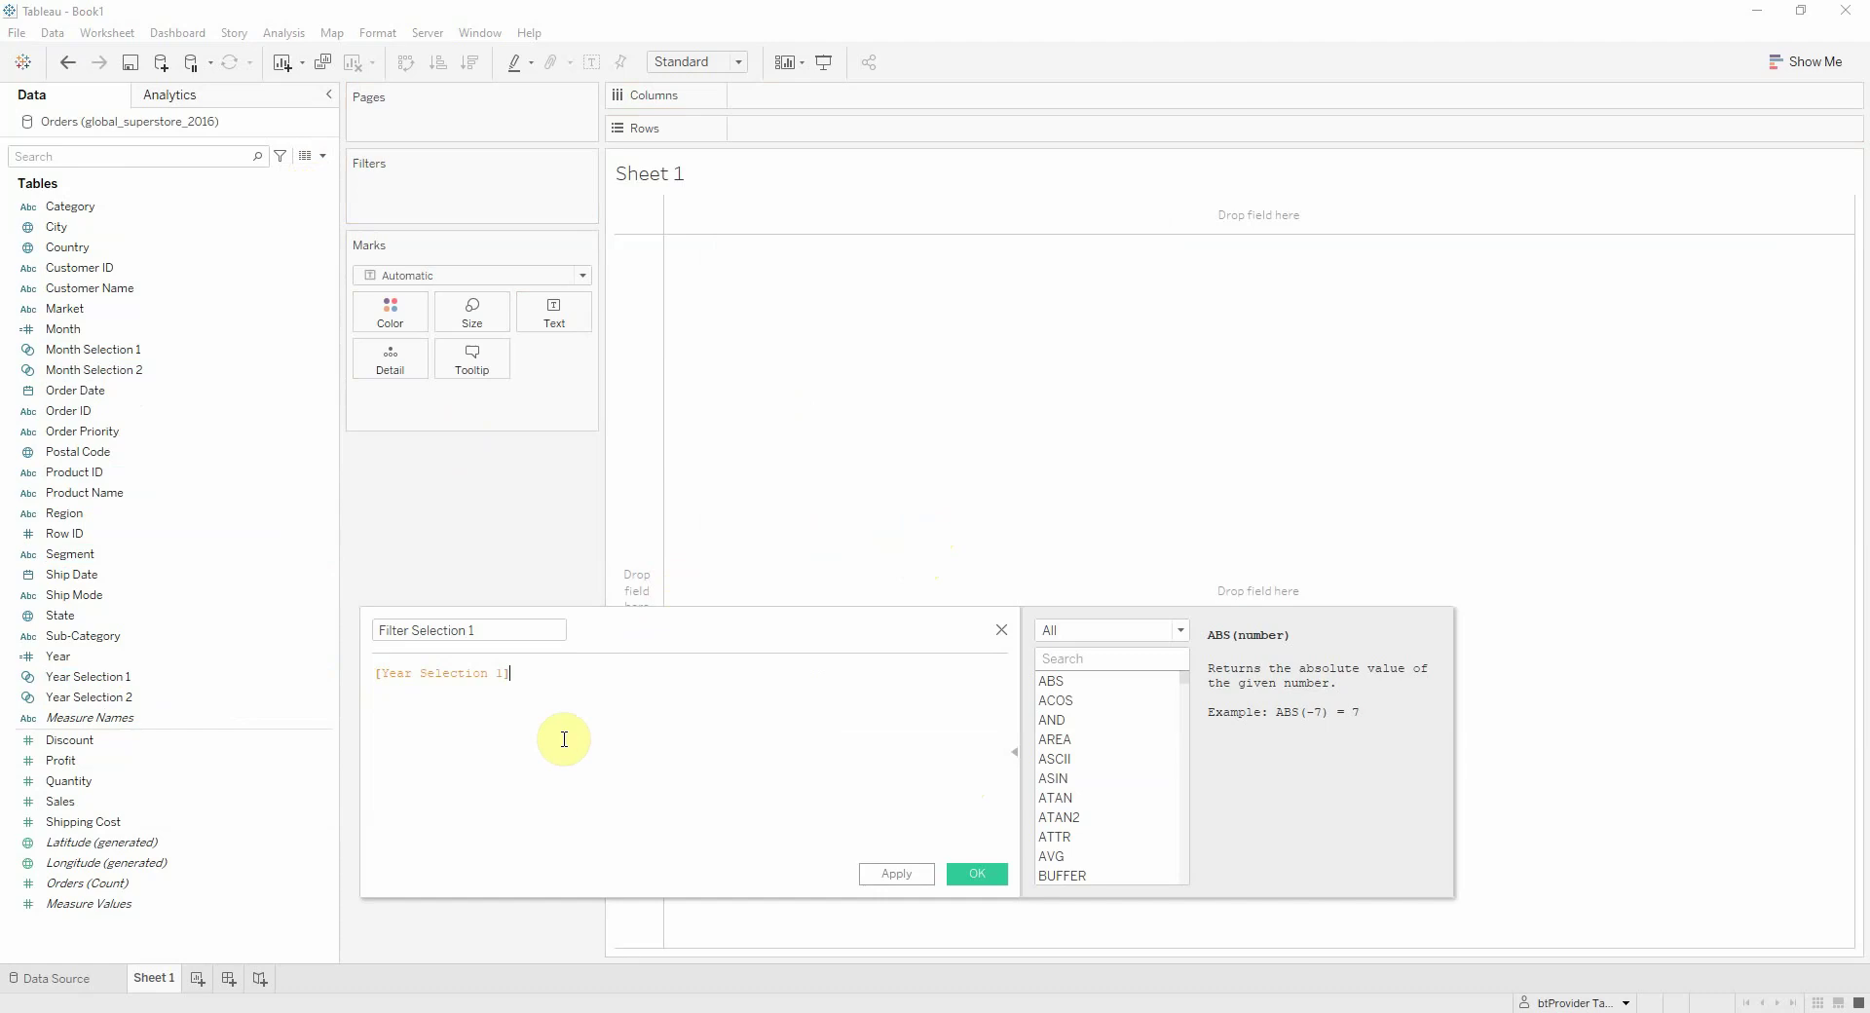
type("AND")
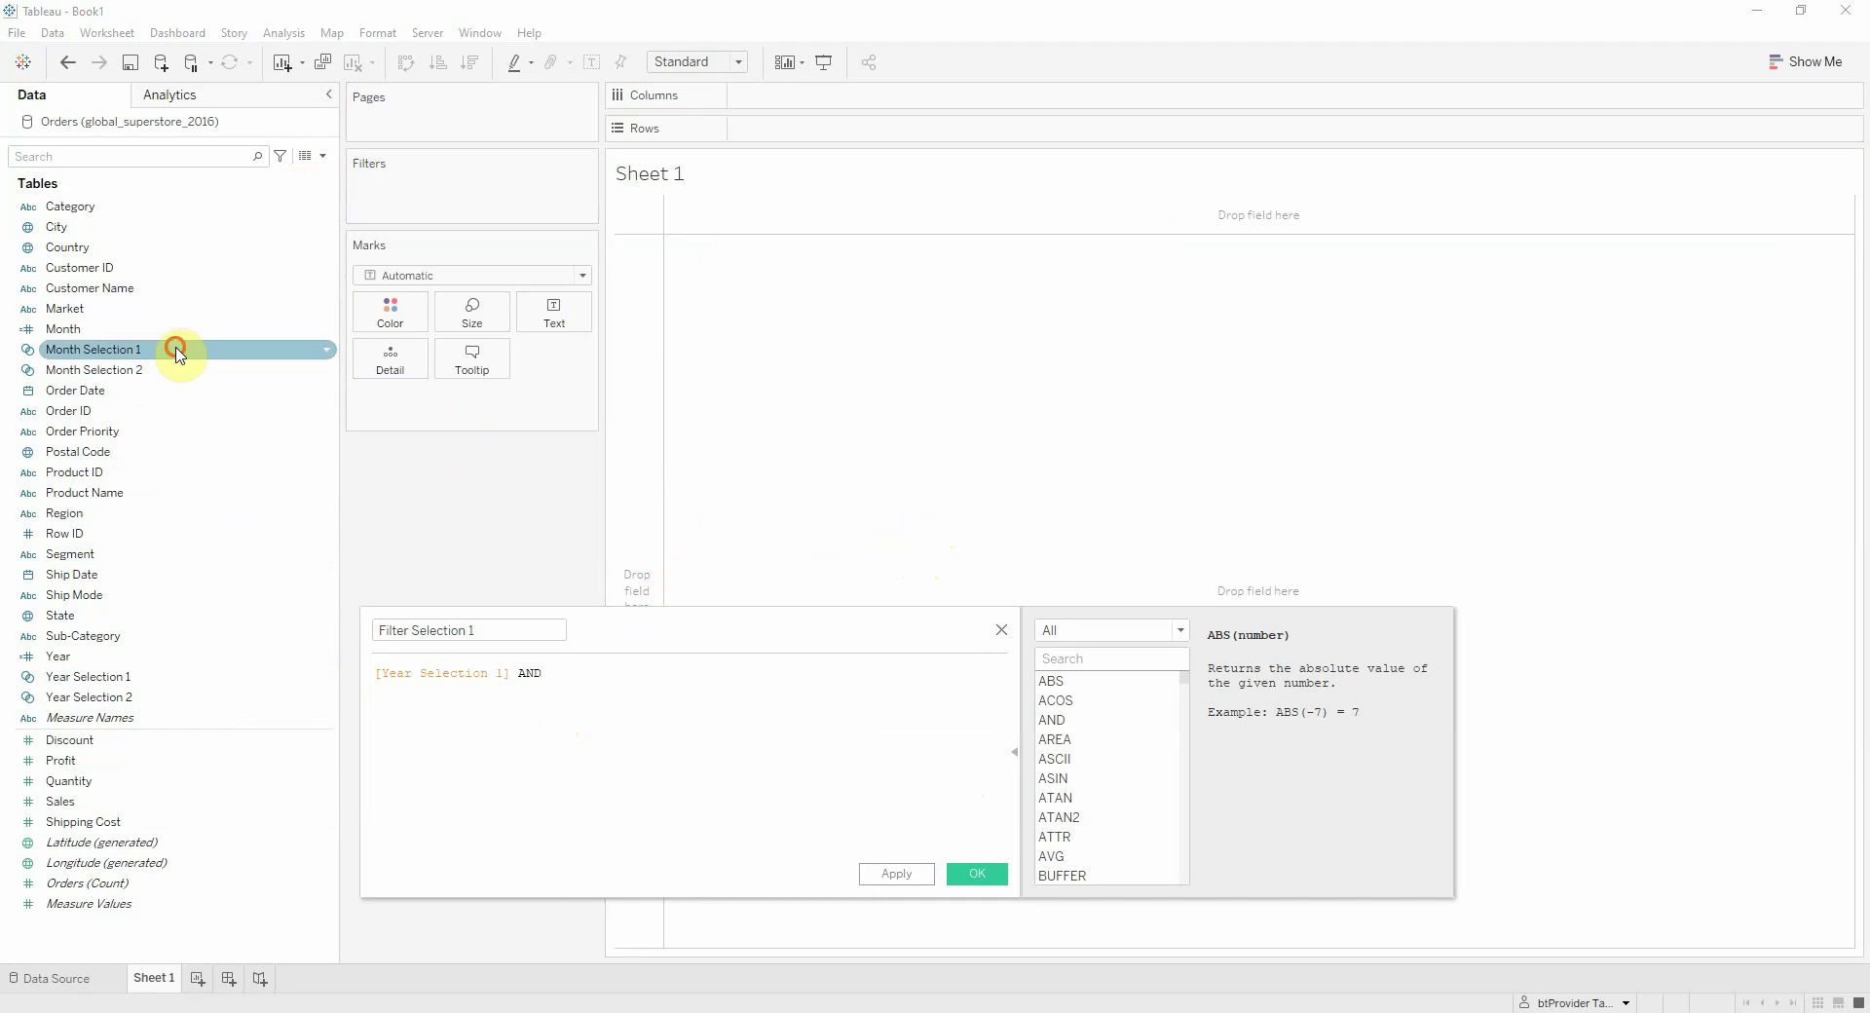
left_click_drag(179, 351, 646, 735)
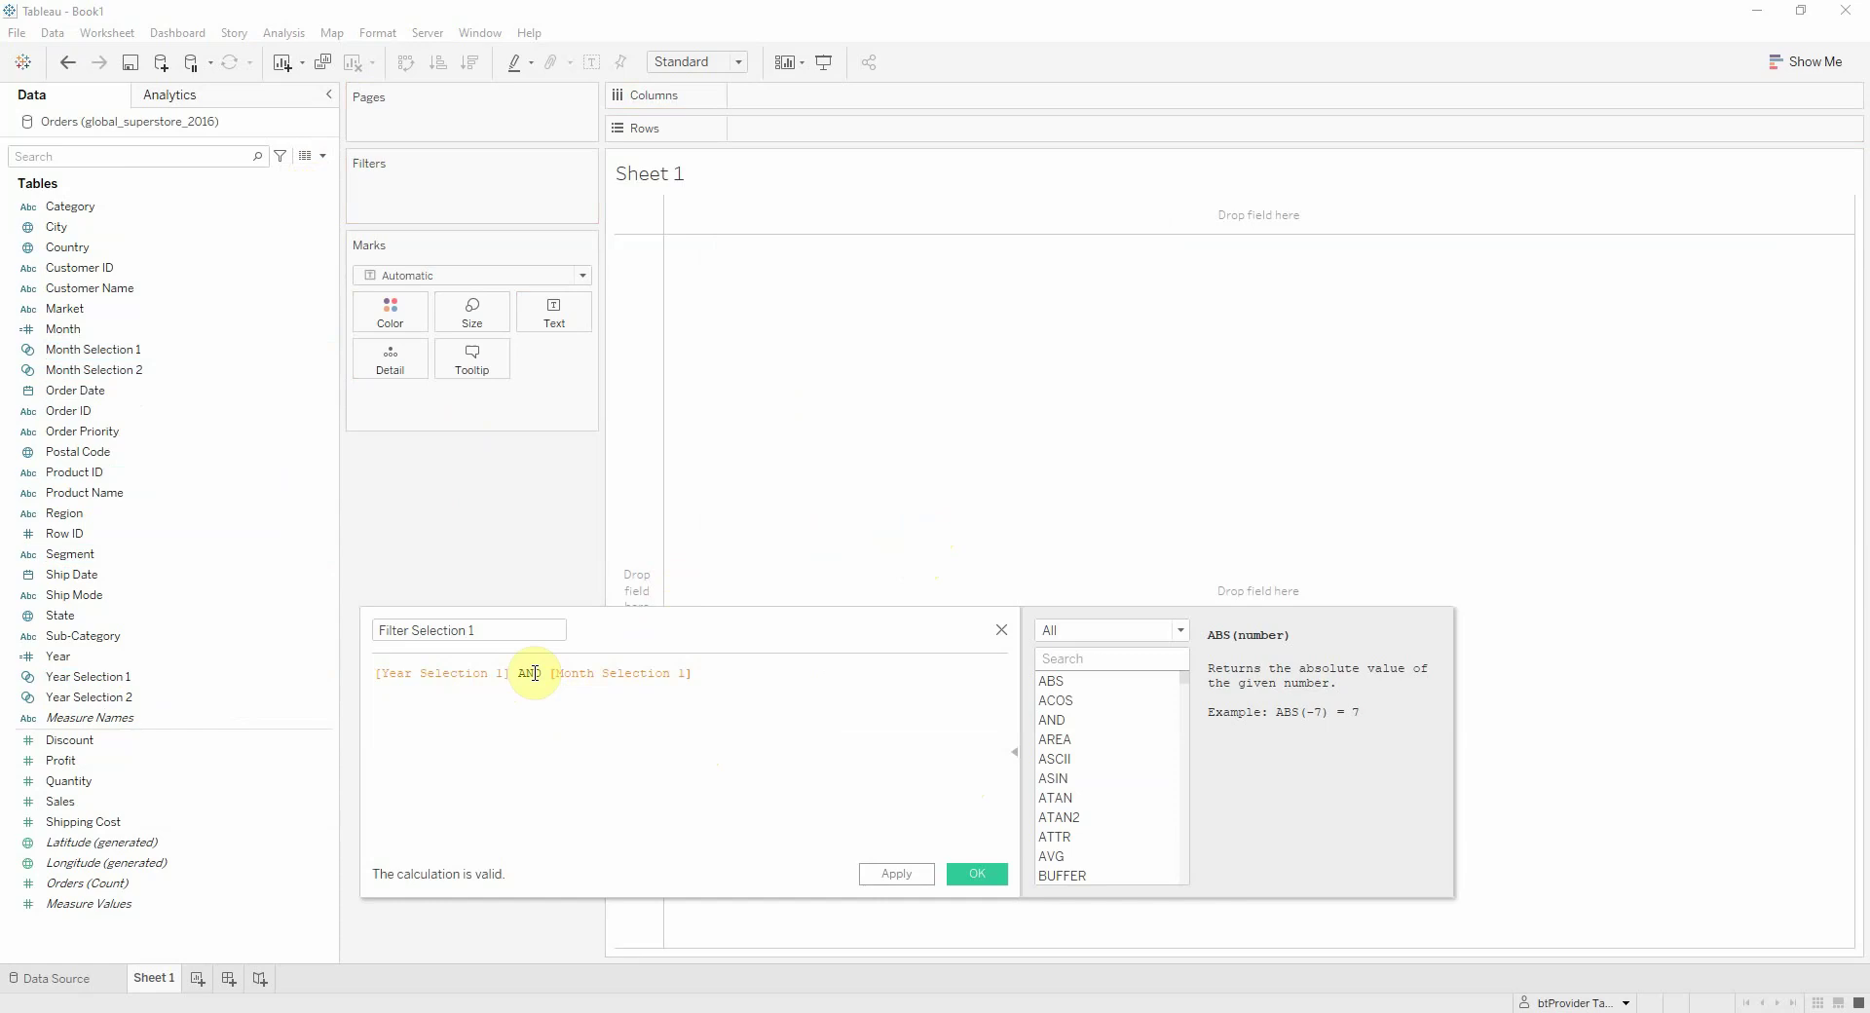
left_click(973, 876)
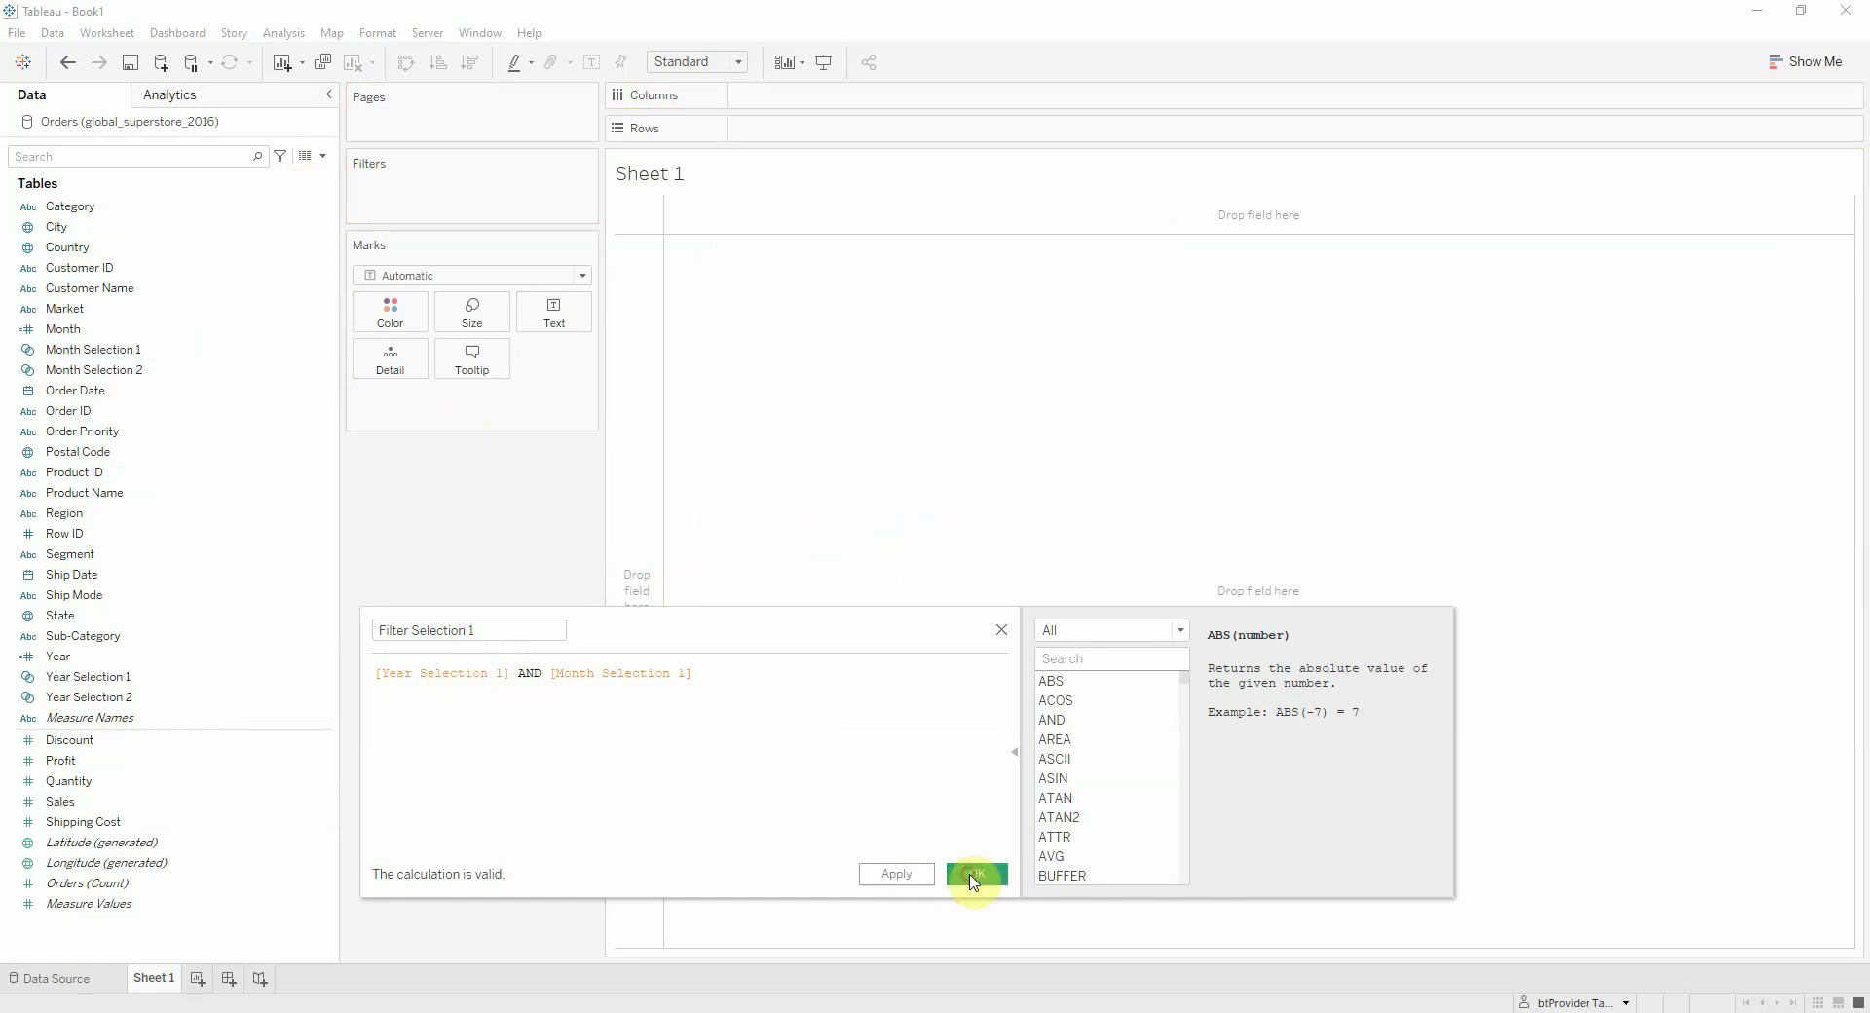
- Duplicate Filter Selection 1 and rename the copy to 'Filter Selection 2'
right_click(189, 309)
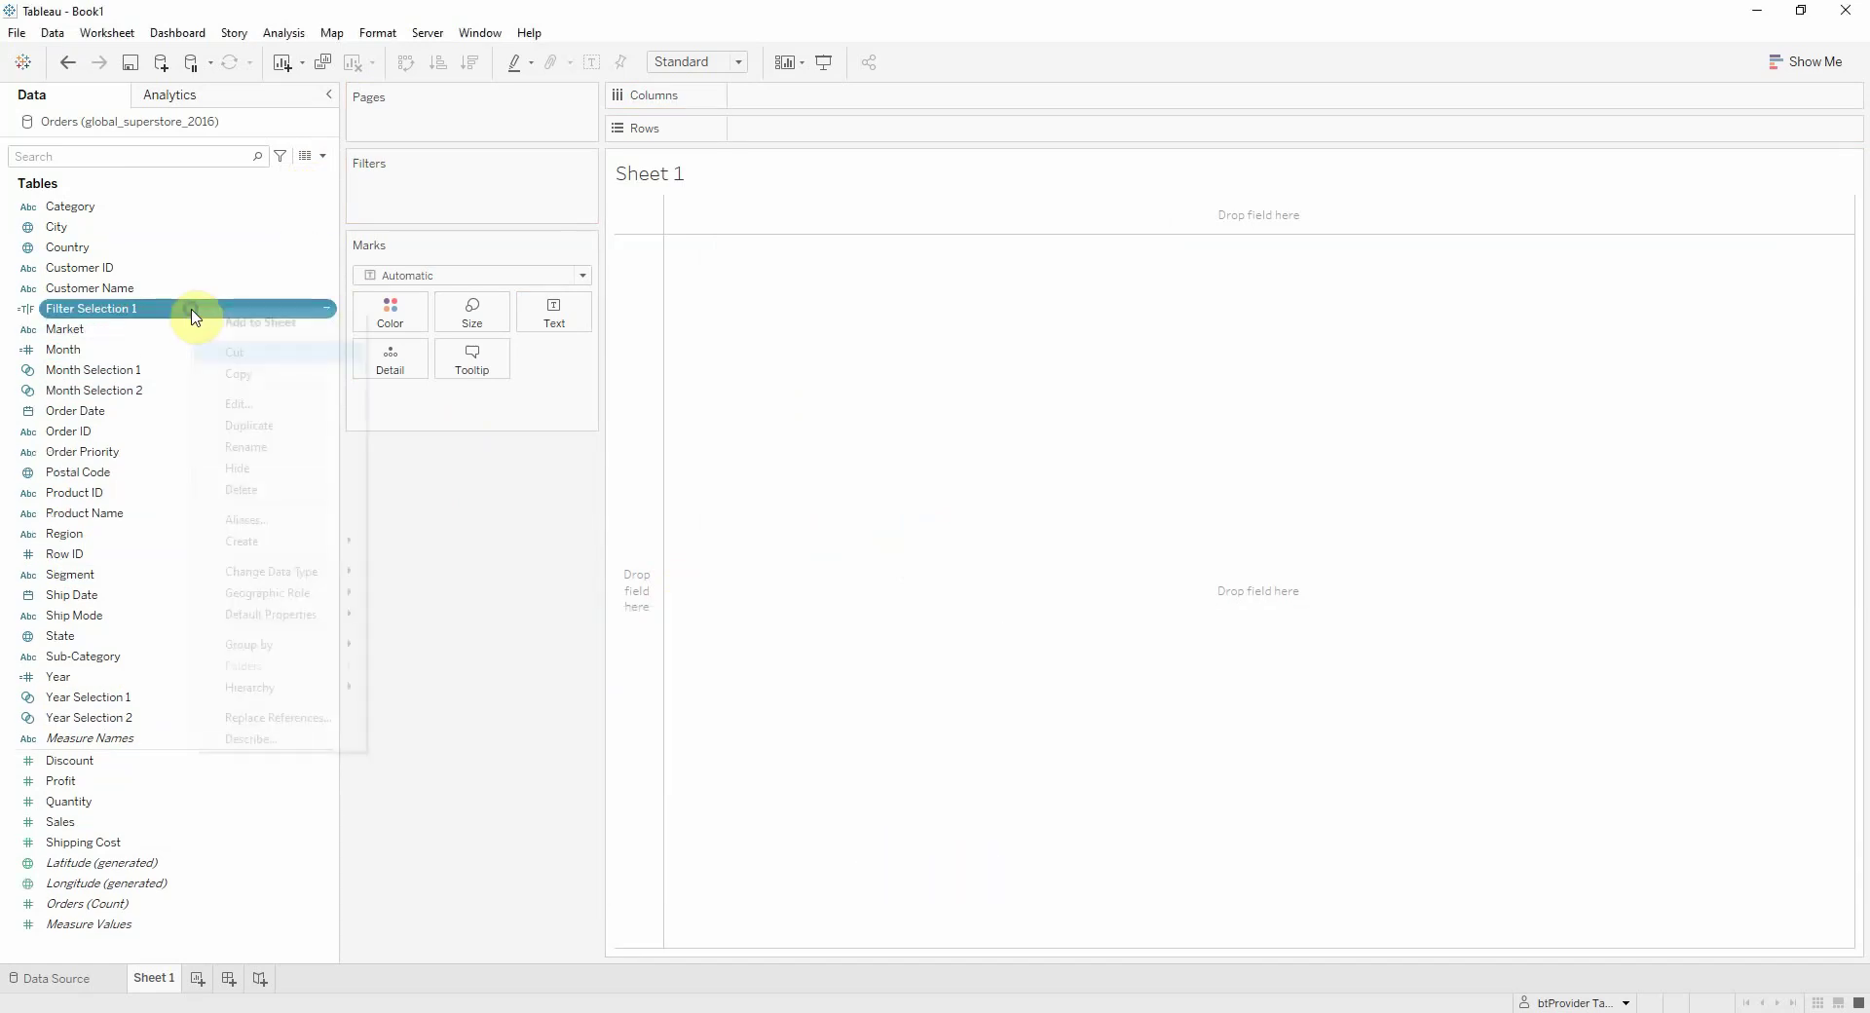
left_click(263, 426)
right_click(154, 330)
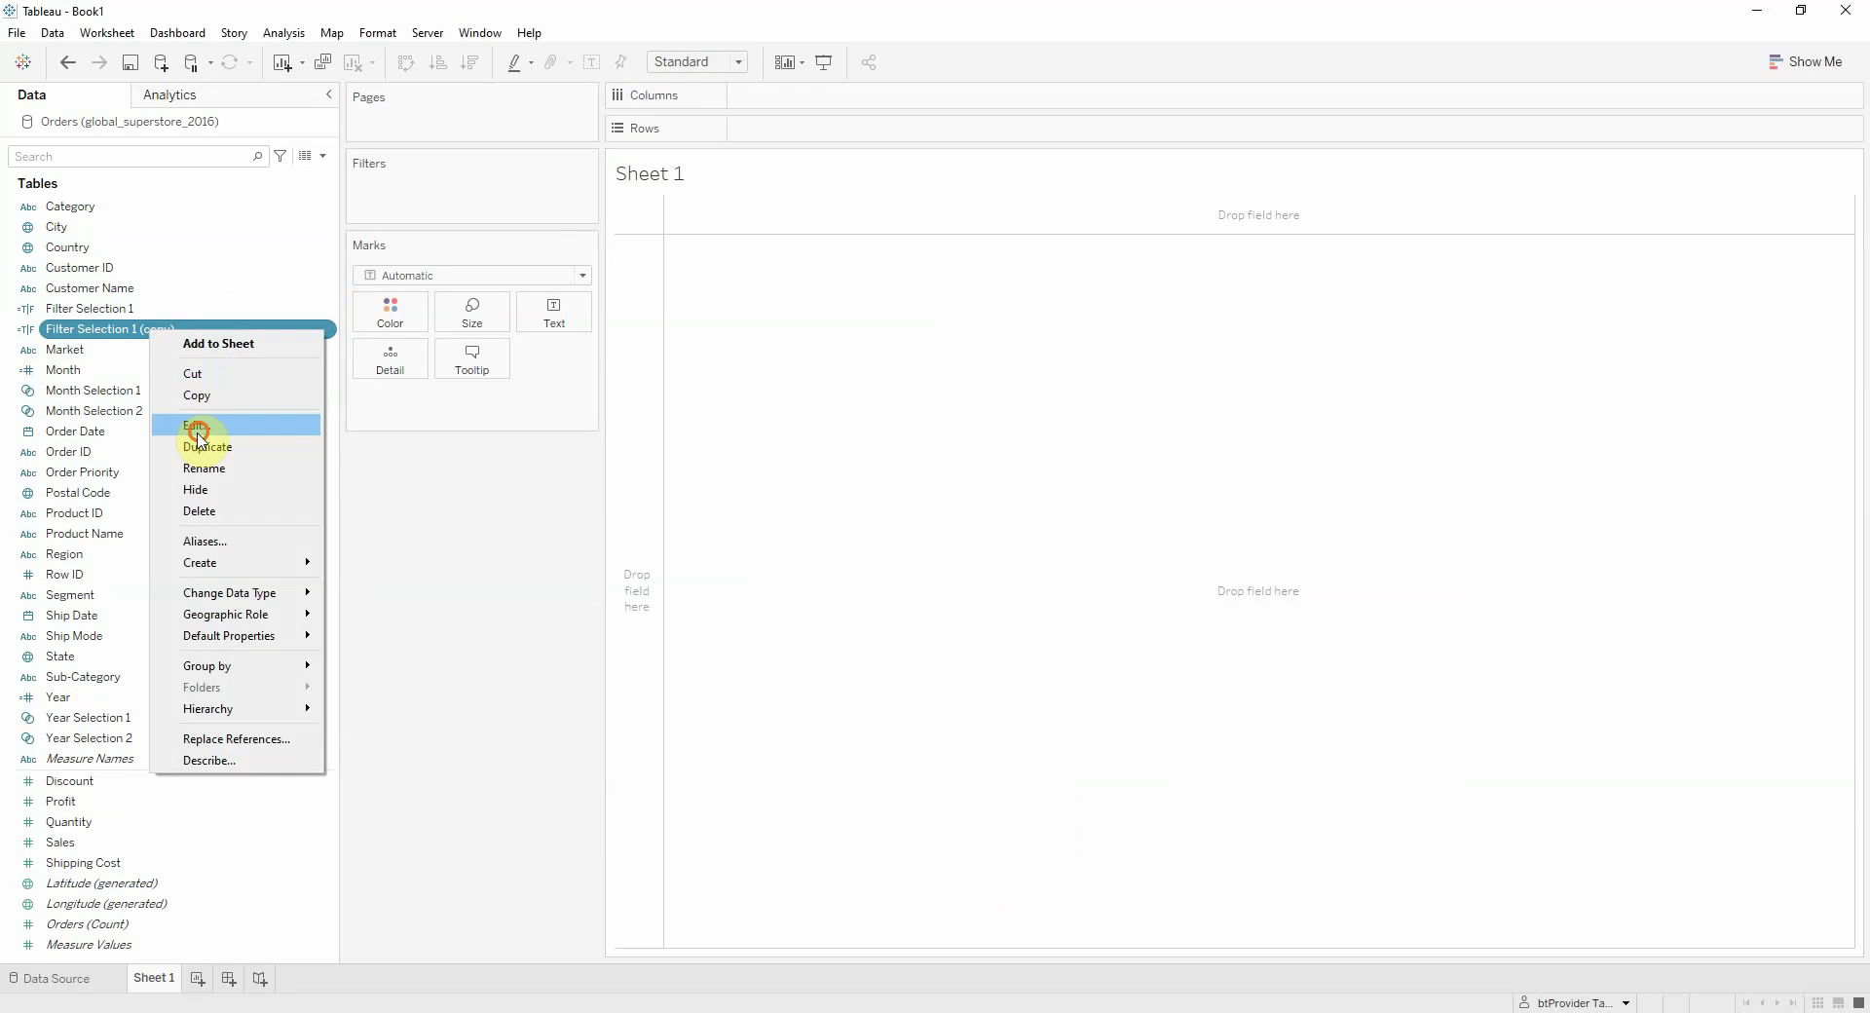
left_click(200, 425)
left_click_drag(470, 632, 530, 632)
key("BackSpace")
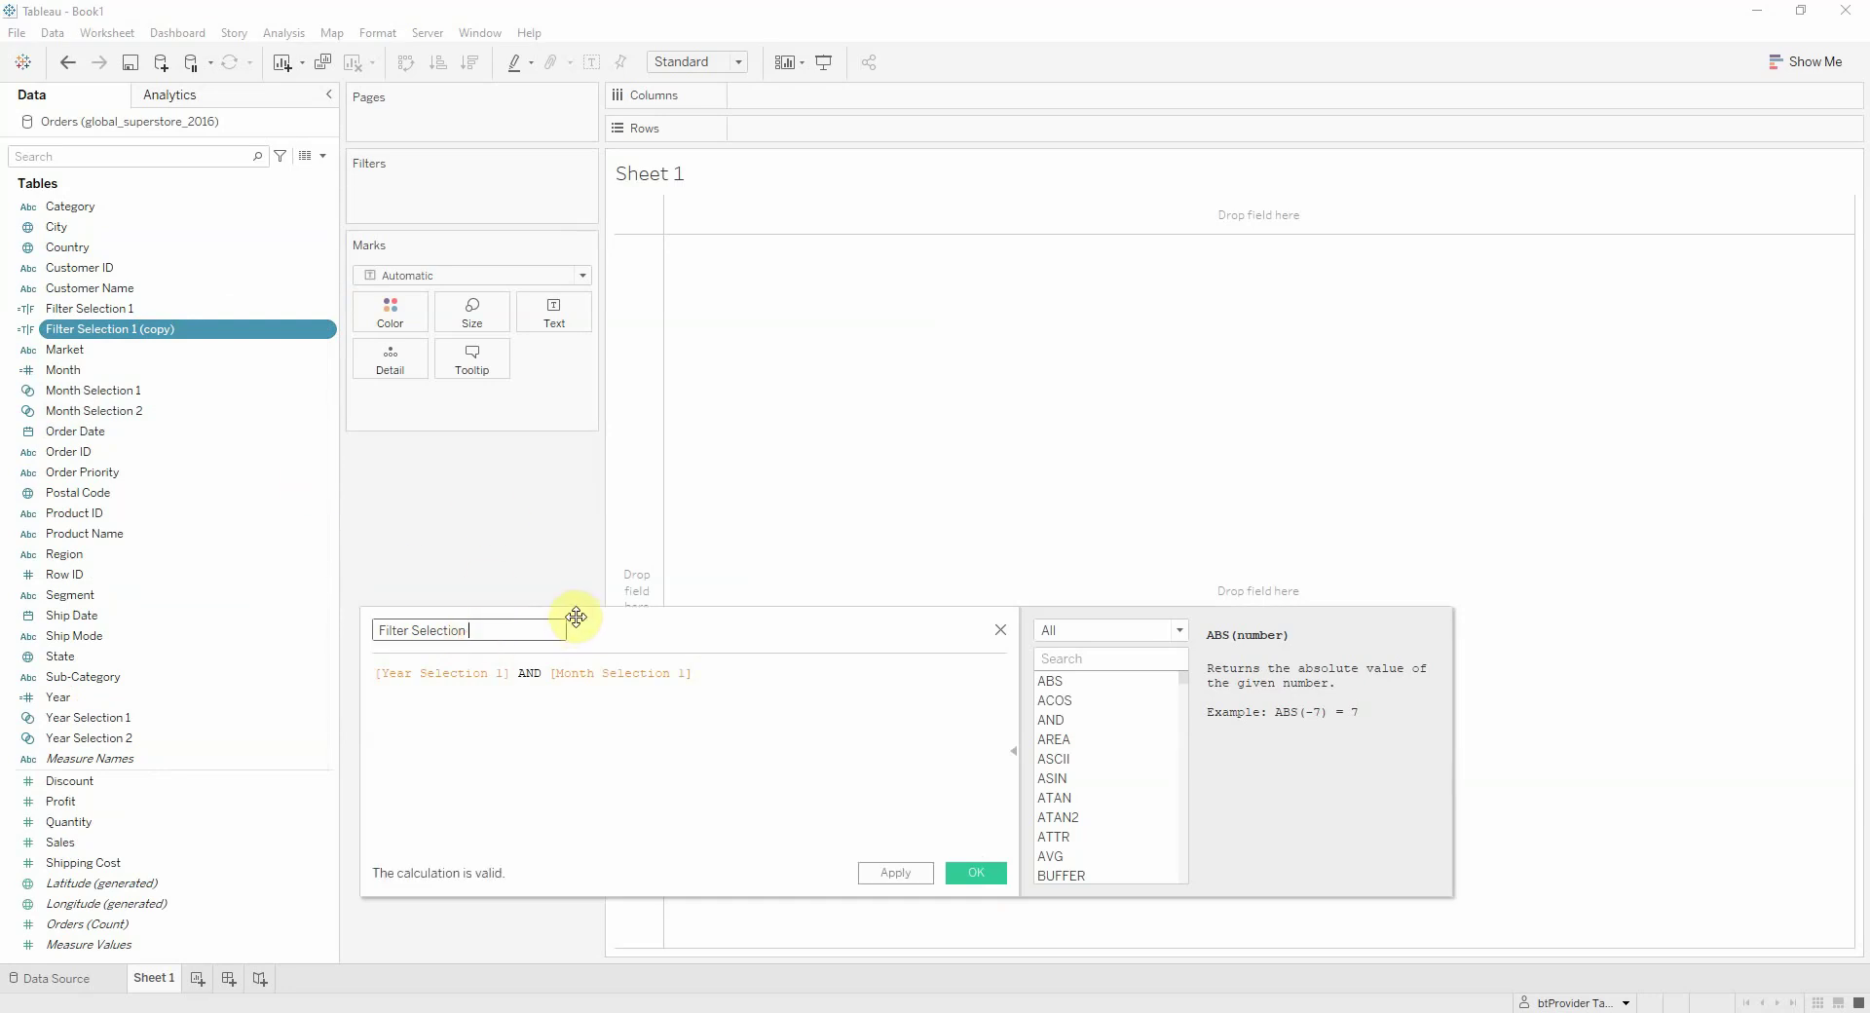
type("2")
- Change its formula to [Year Selection 2] AND [Month Selection 2] and save
left_click(506, 673)
key("BackSpace")
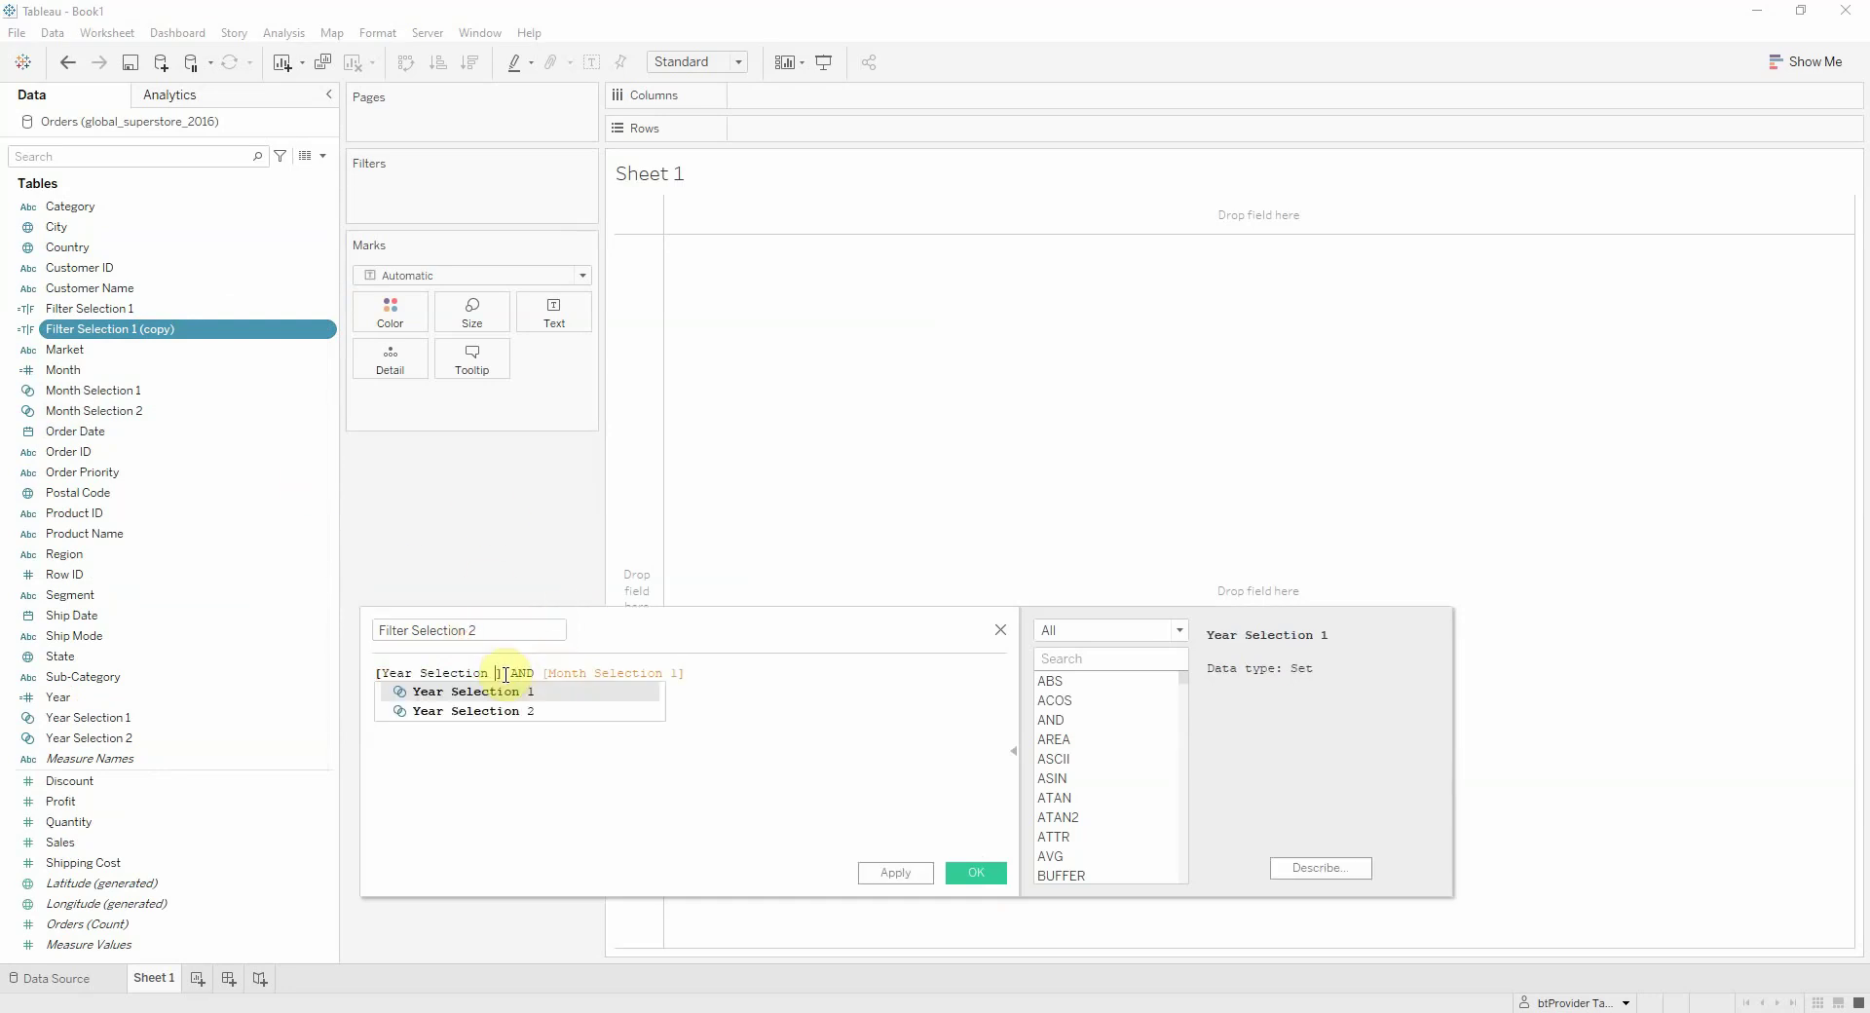
left_click(509, 710)
left_click(685, 673)
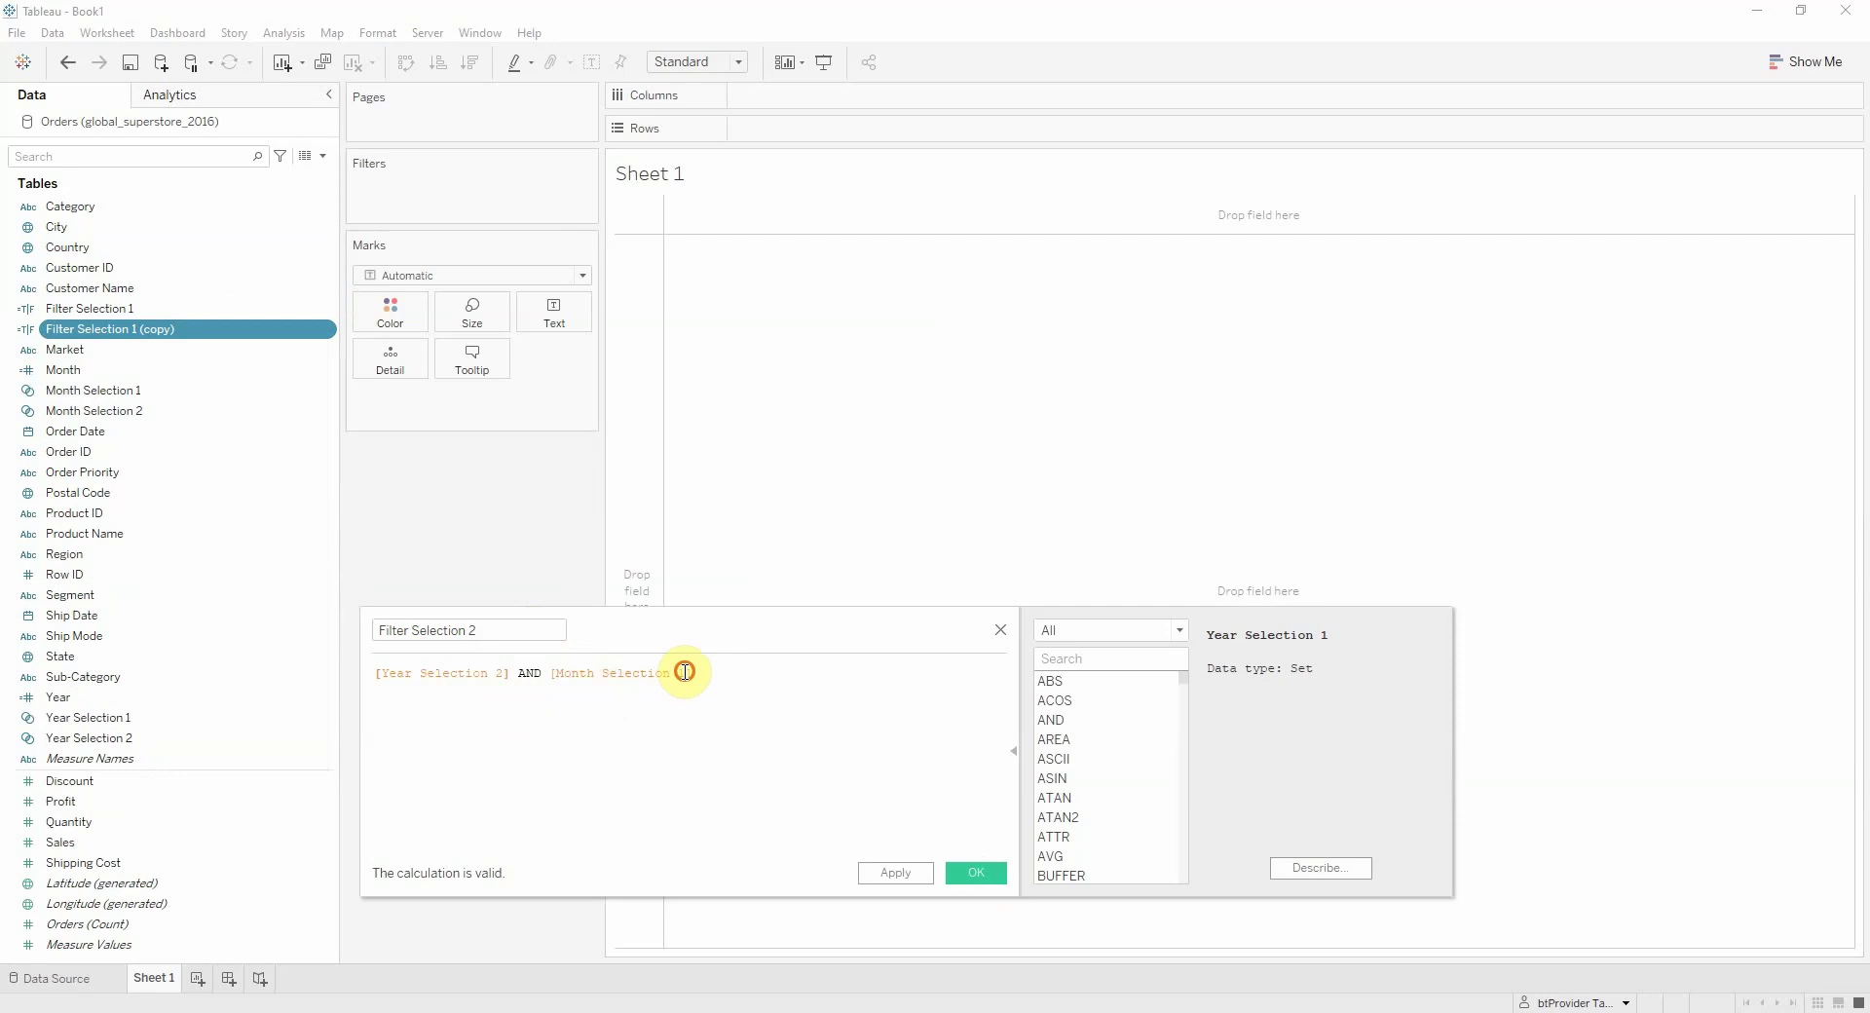
key("BackSpace")
left_click(672, 710)
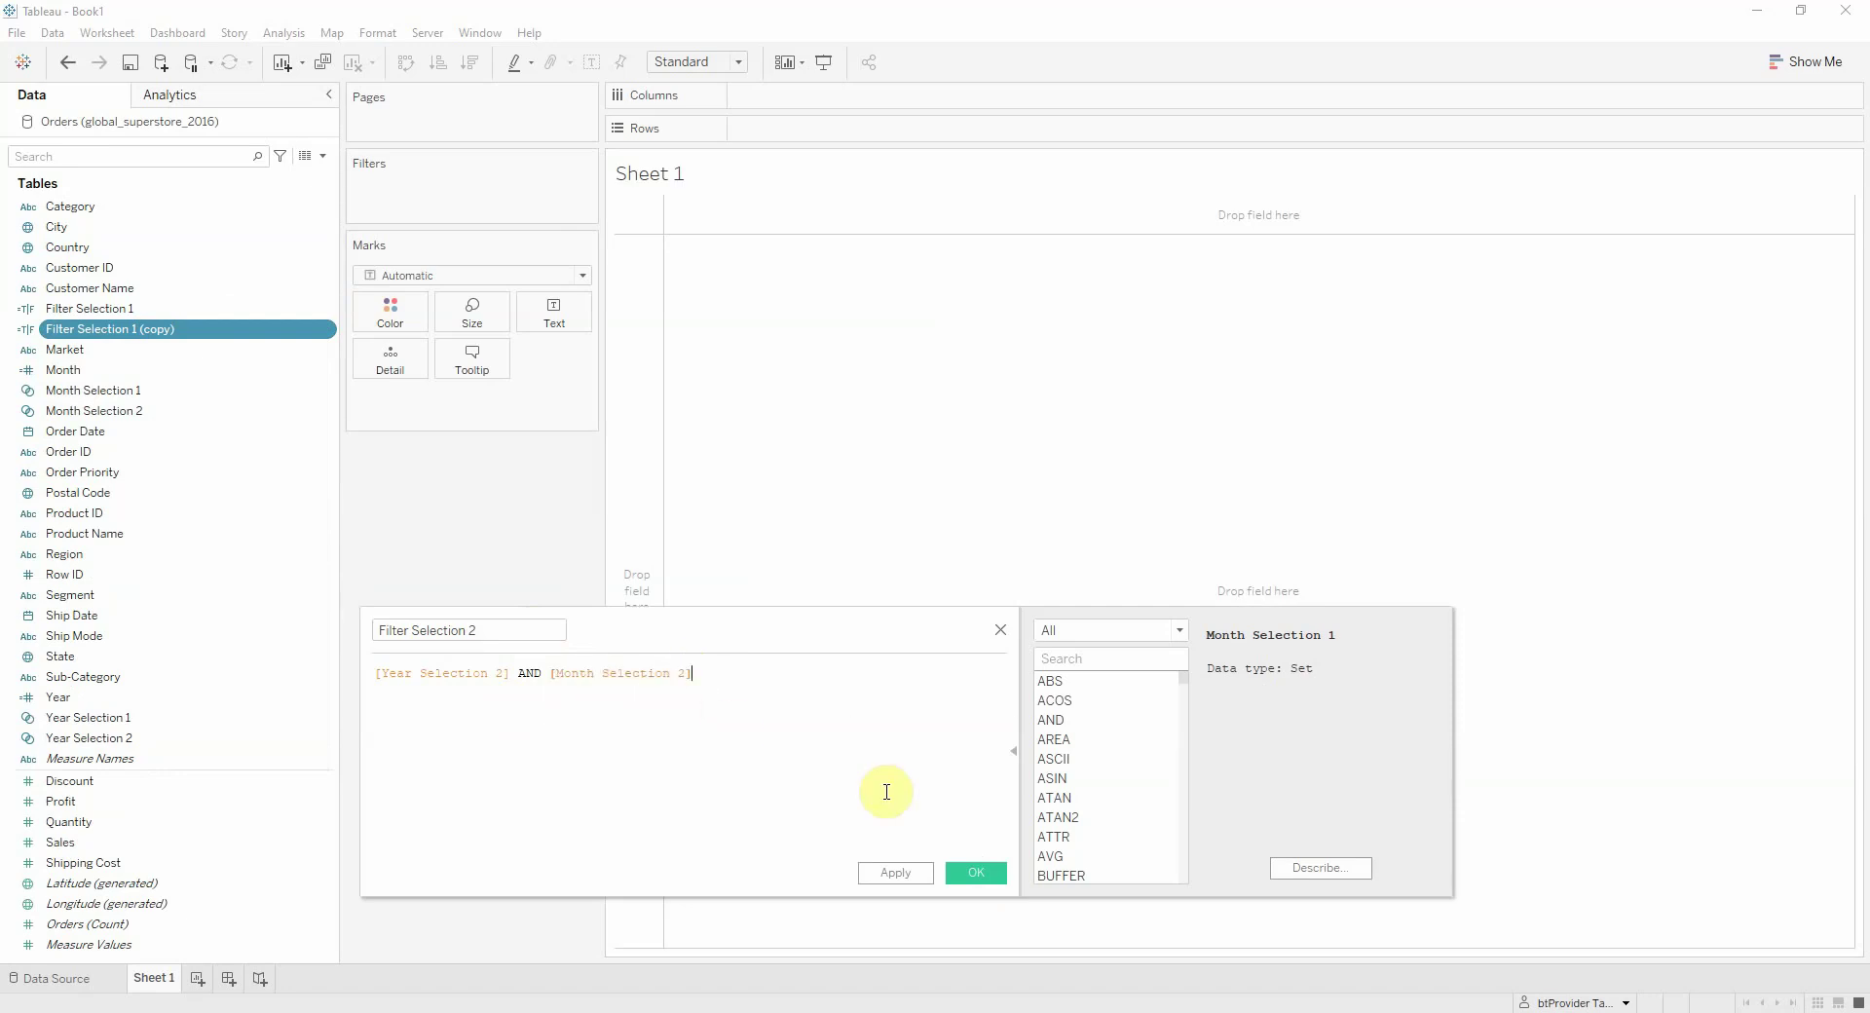
left_click(984, 877)
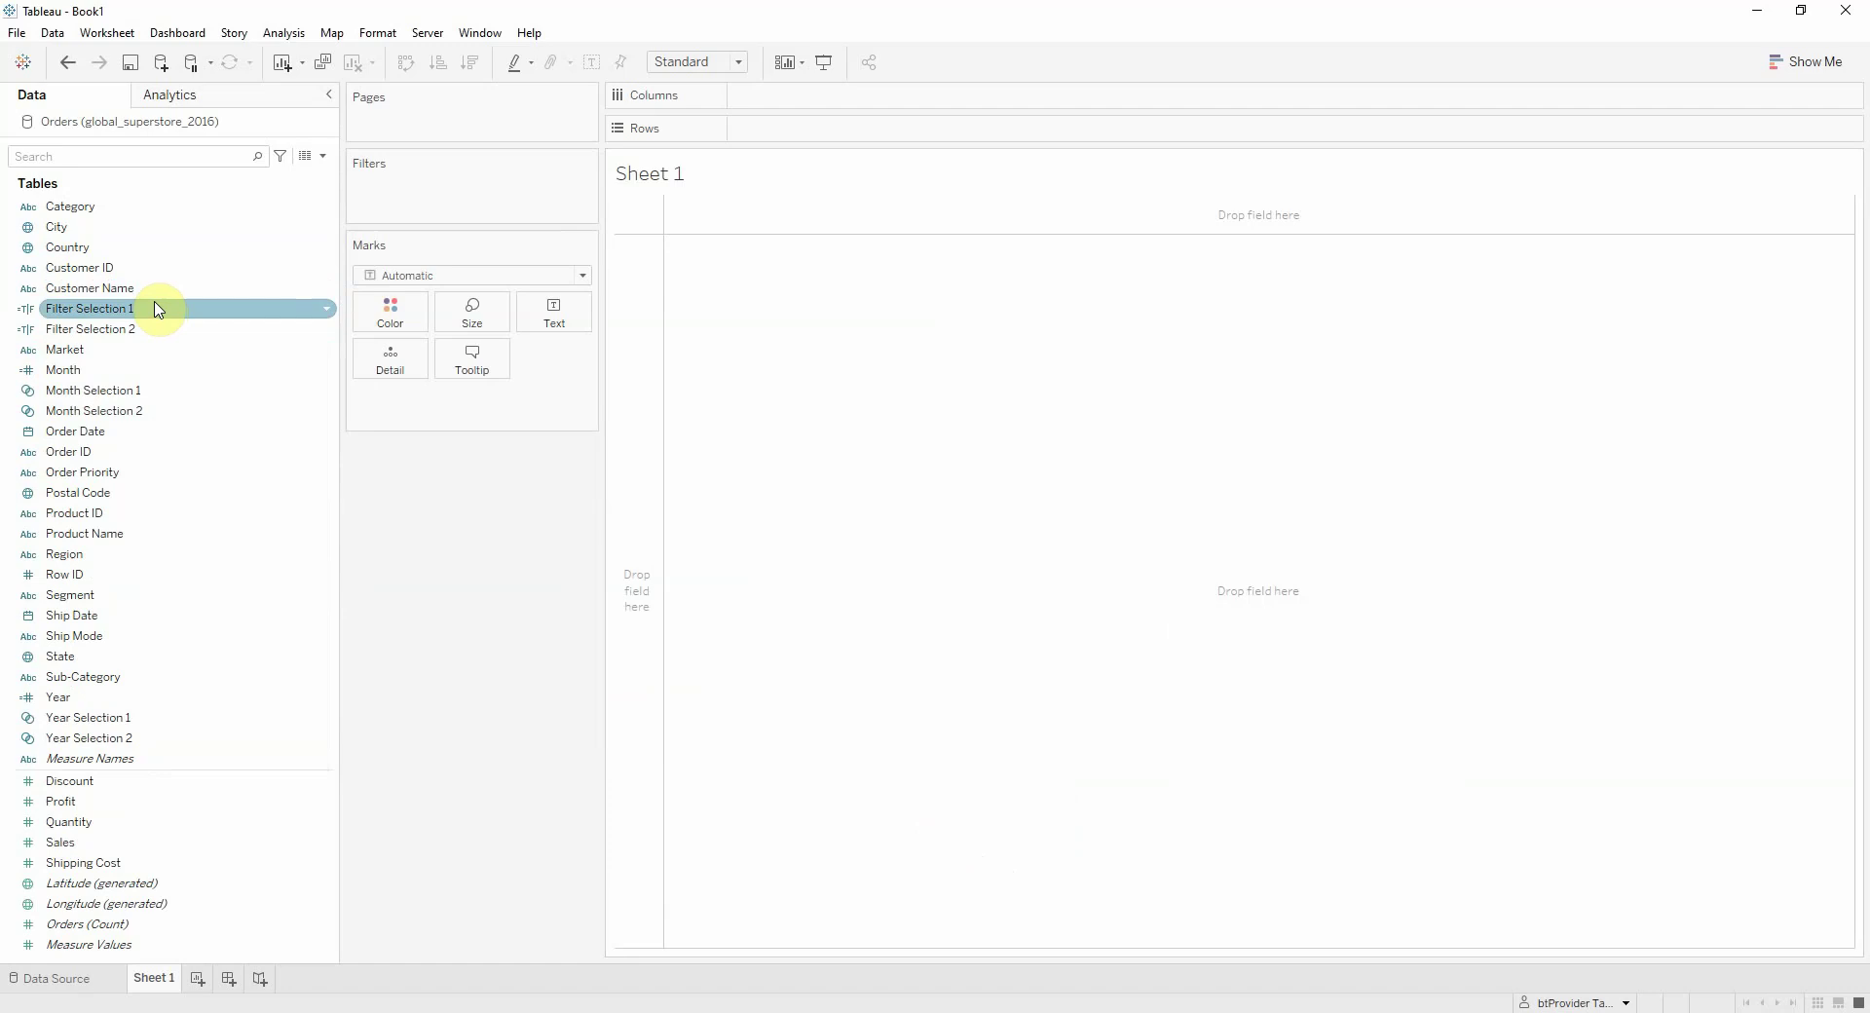
- Create calculated field 'Sales Selection 1' = SUM( IF [Filter Selection 1] THEN [Sales] END)
left_click(323, 156)
left_click(290, 176)
type("Sales Selection 1")
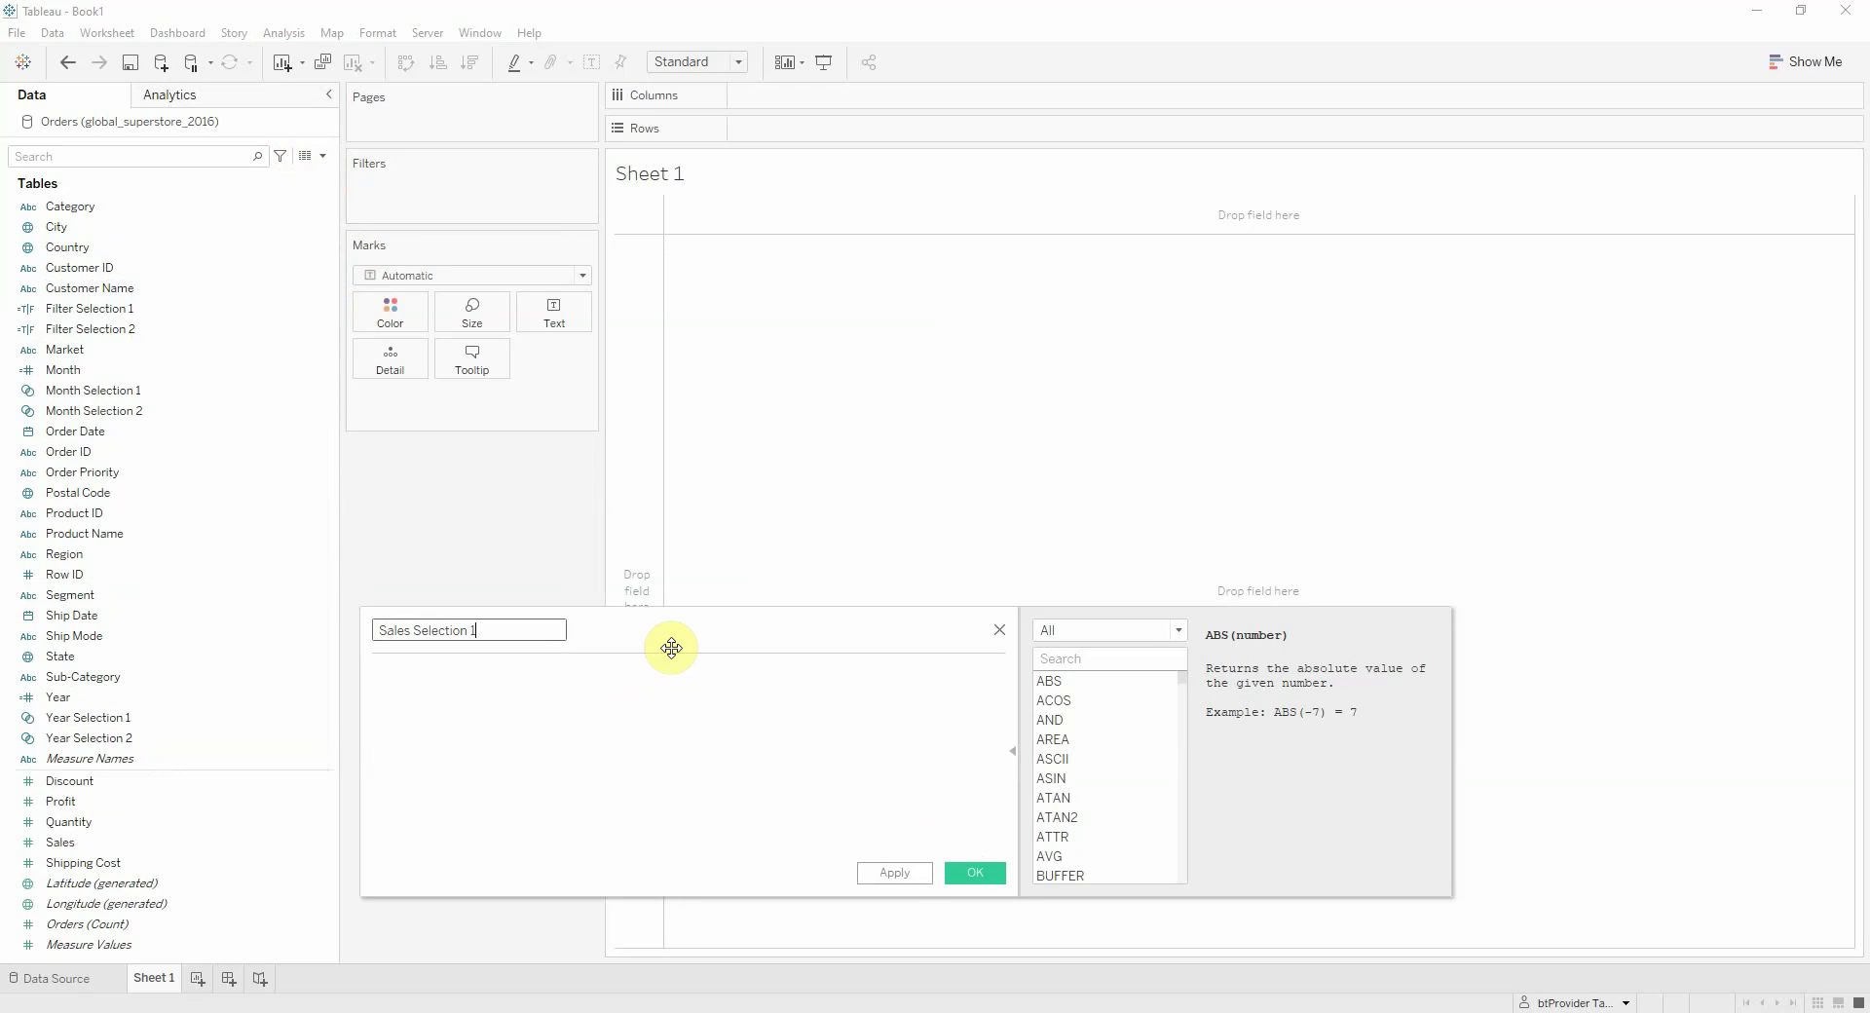
left_click(631, 721)
type("SUM(")
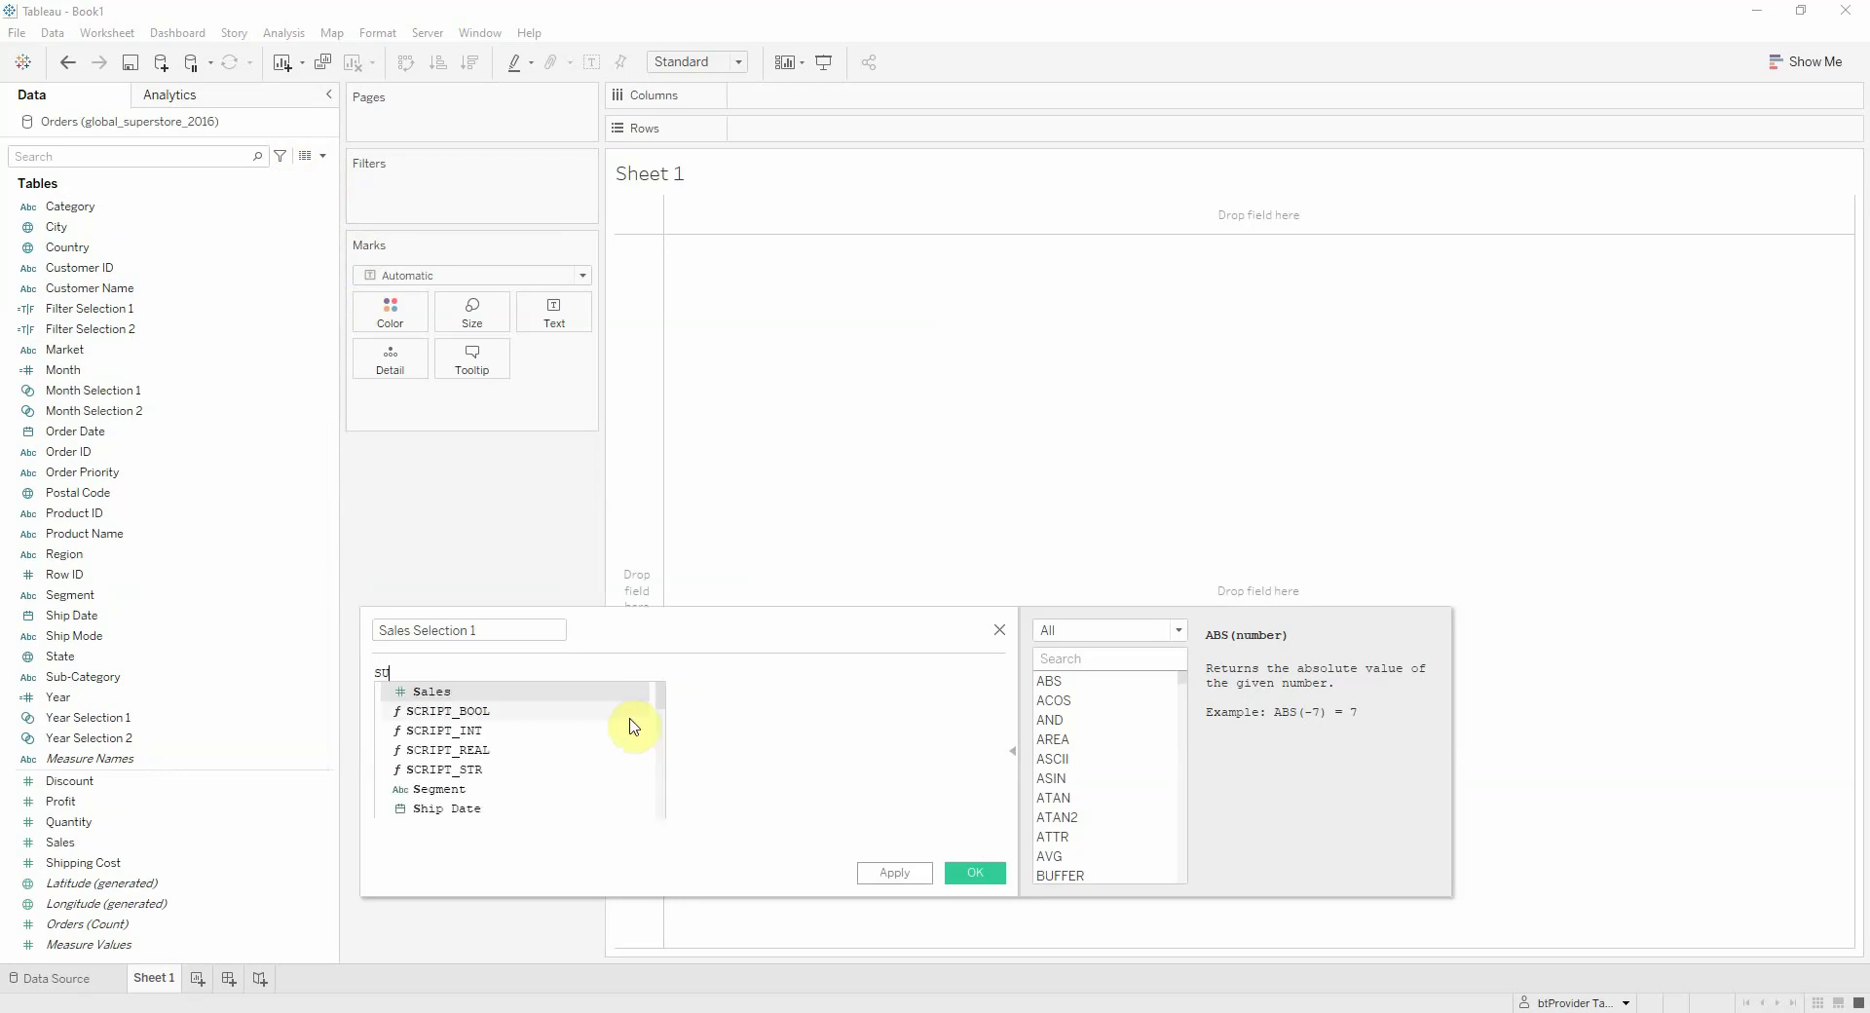
type(" IF")
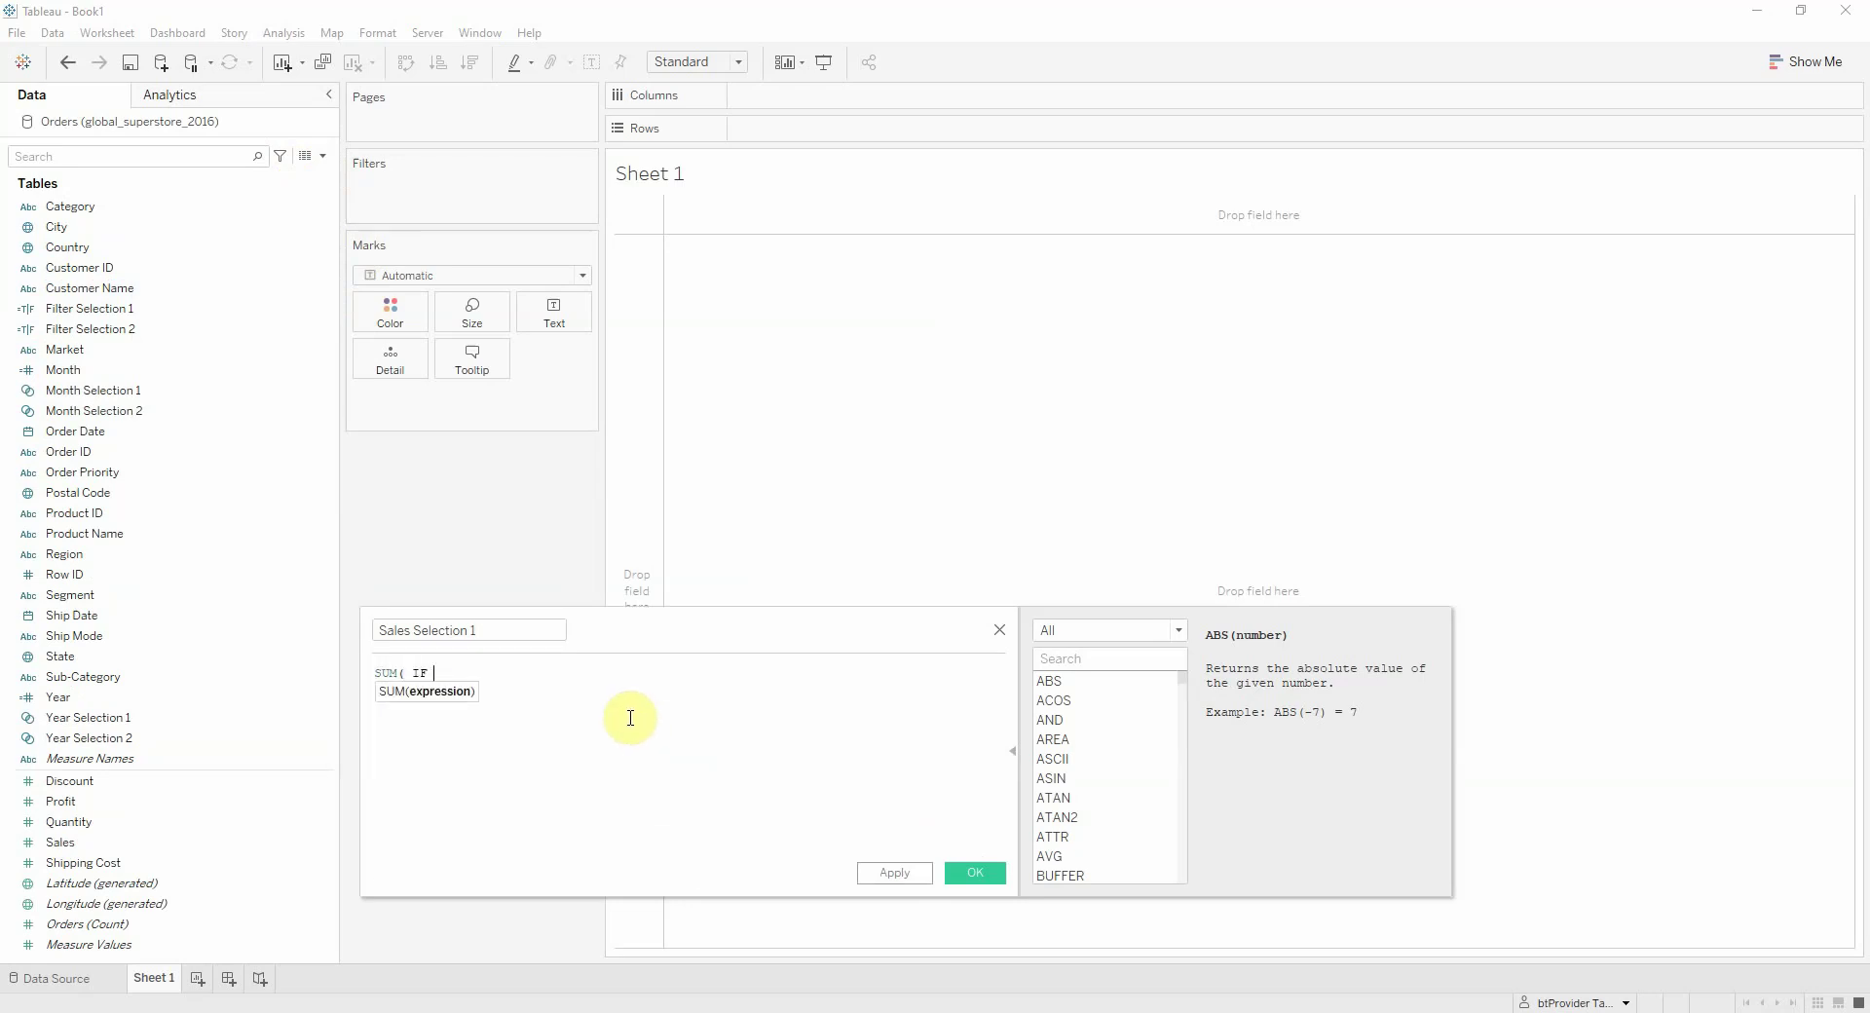
left_click_drag(90, 307, 489, 712)
type("THEN")
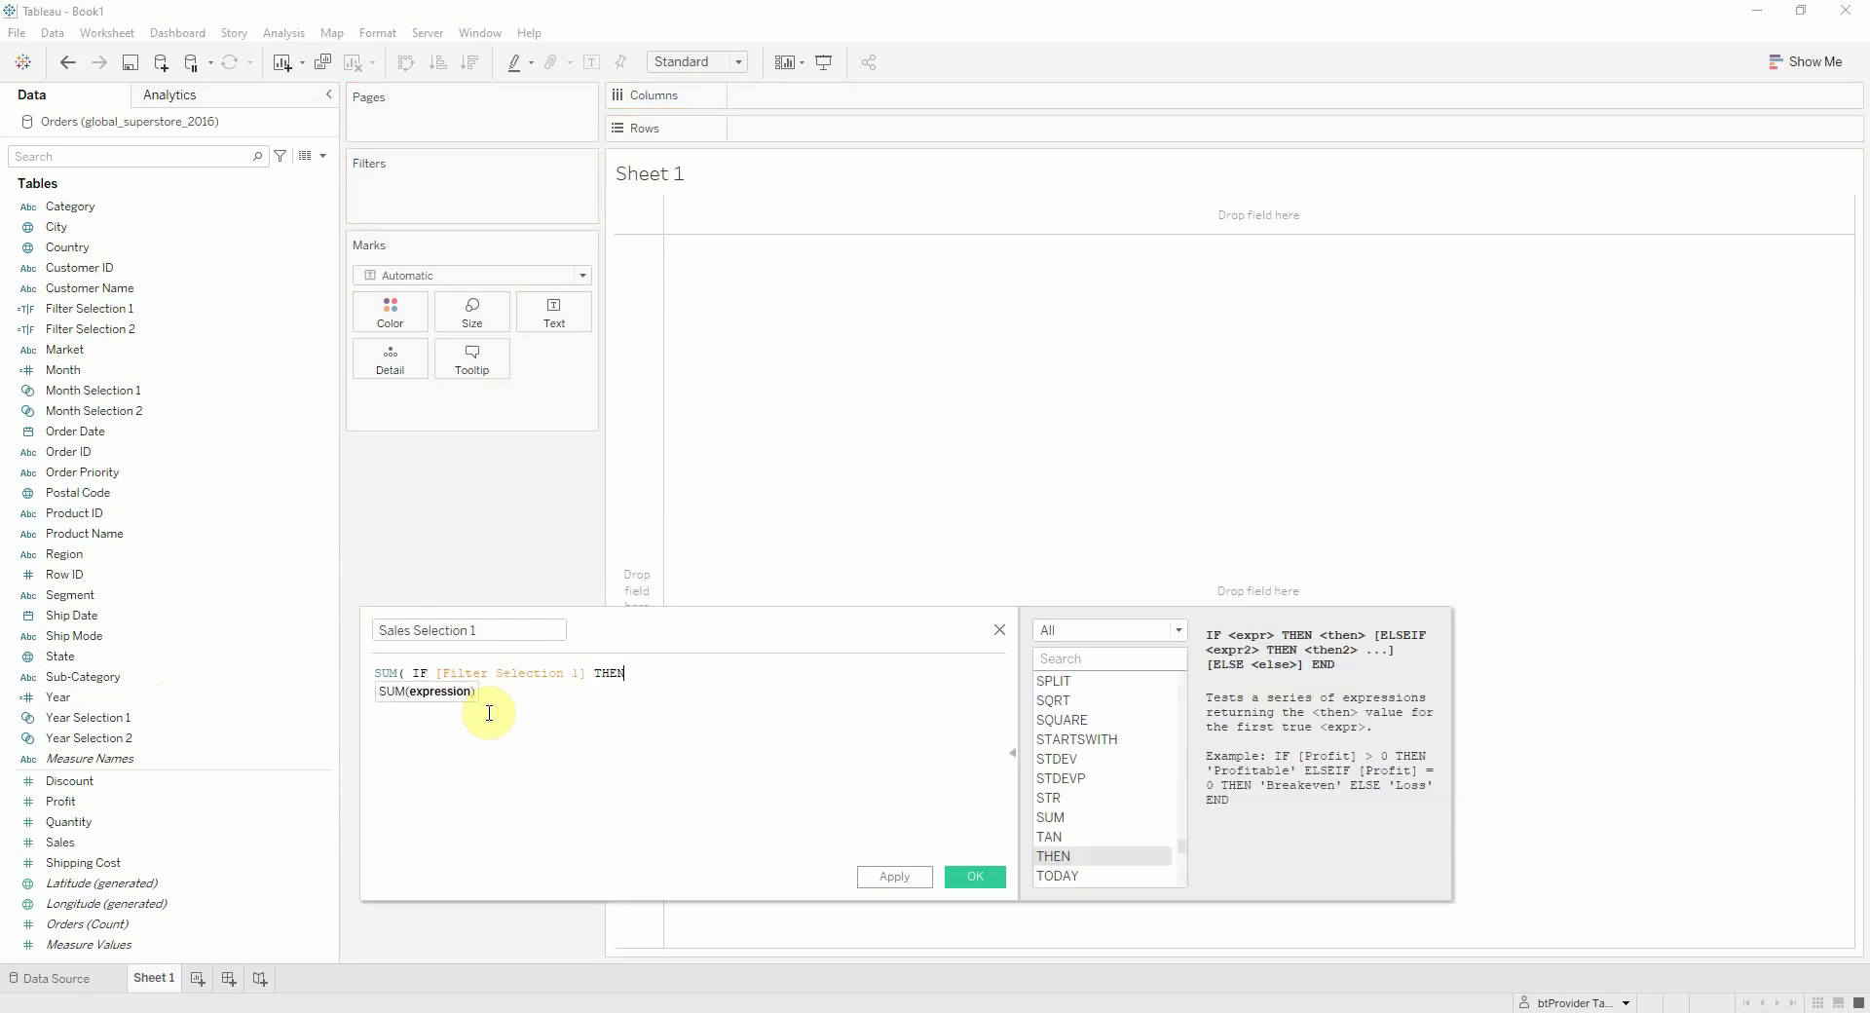
type(" [Sales] end)")
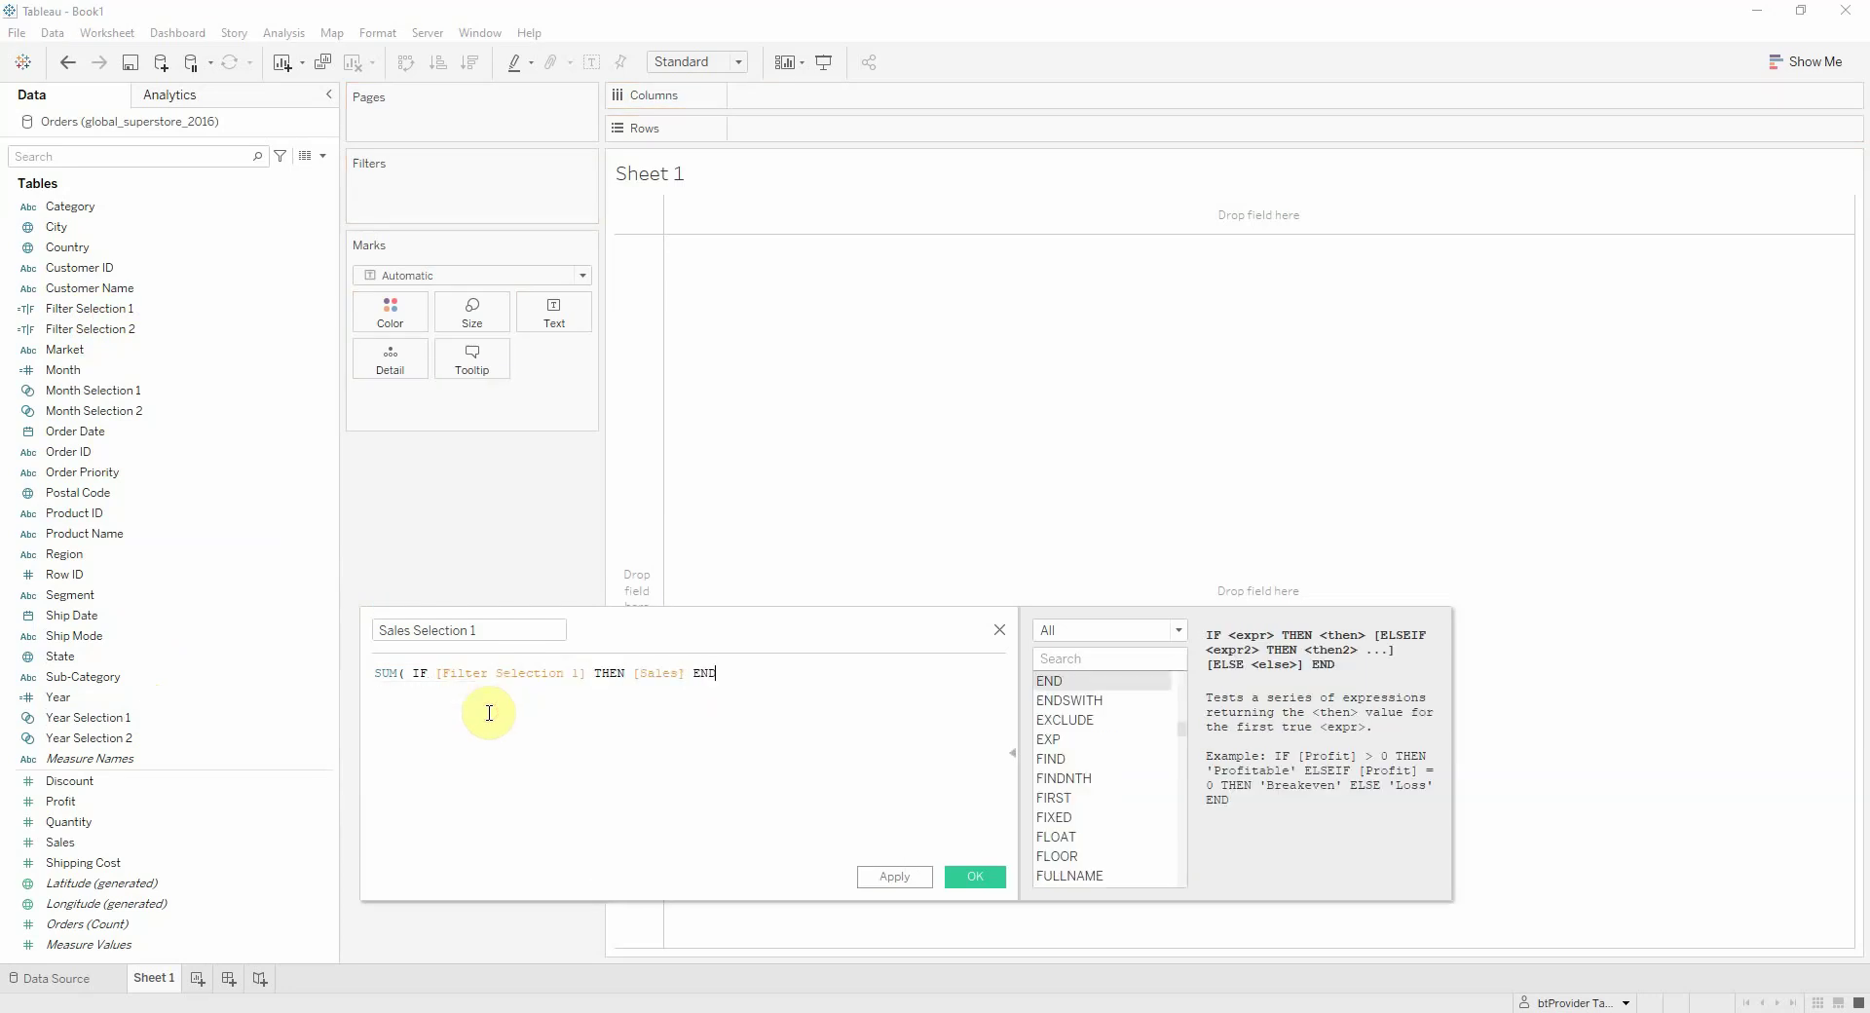
left_click(969, 876)
- Duplicate Sales Selection 1 as 'Sales Selection 2', switching its condition to [Filter Selection 2]
right_click(117, 863)
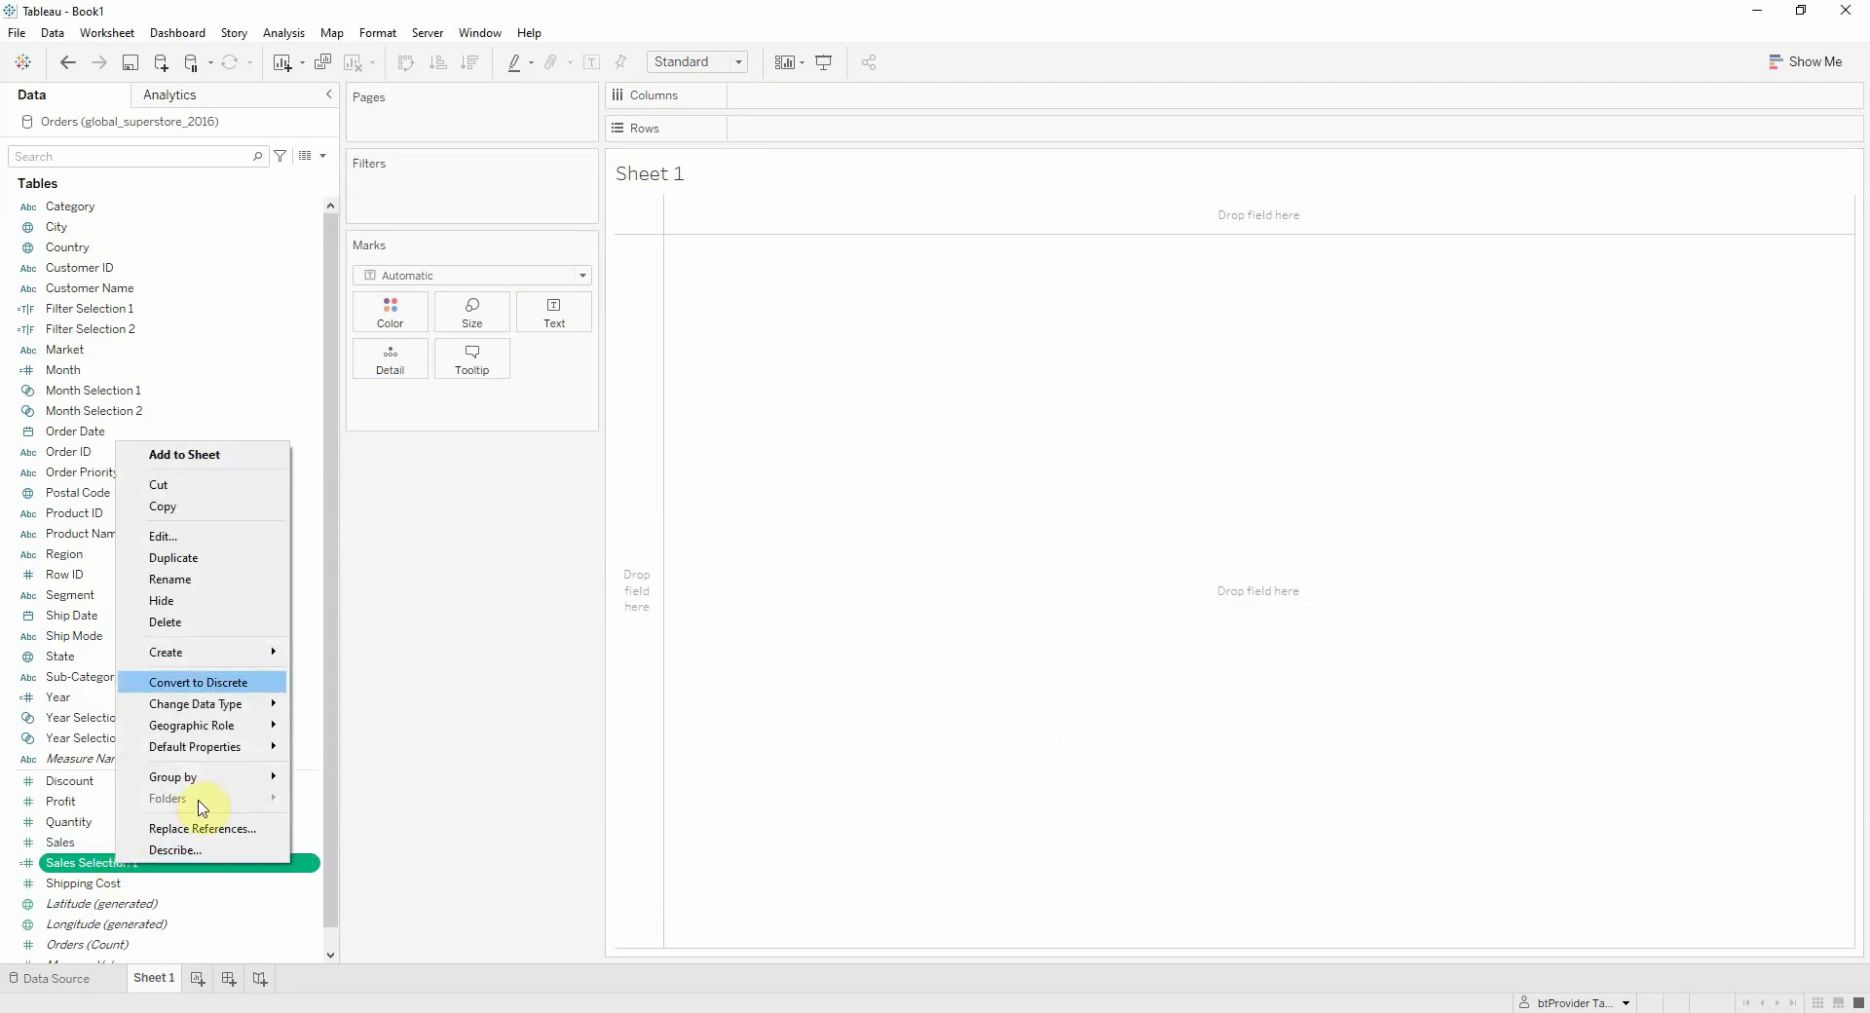
left_click(226, 560)
right_click(159, 883)
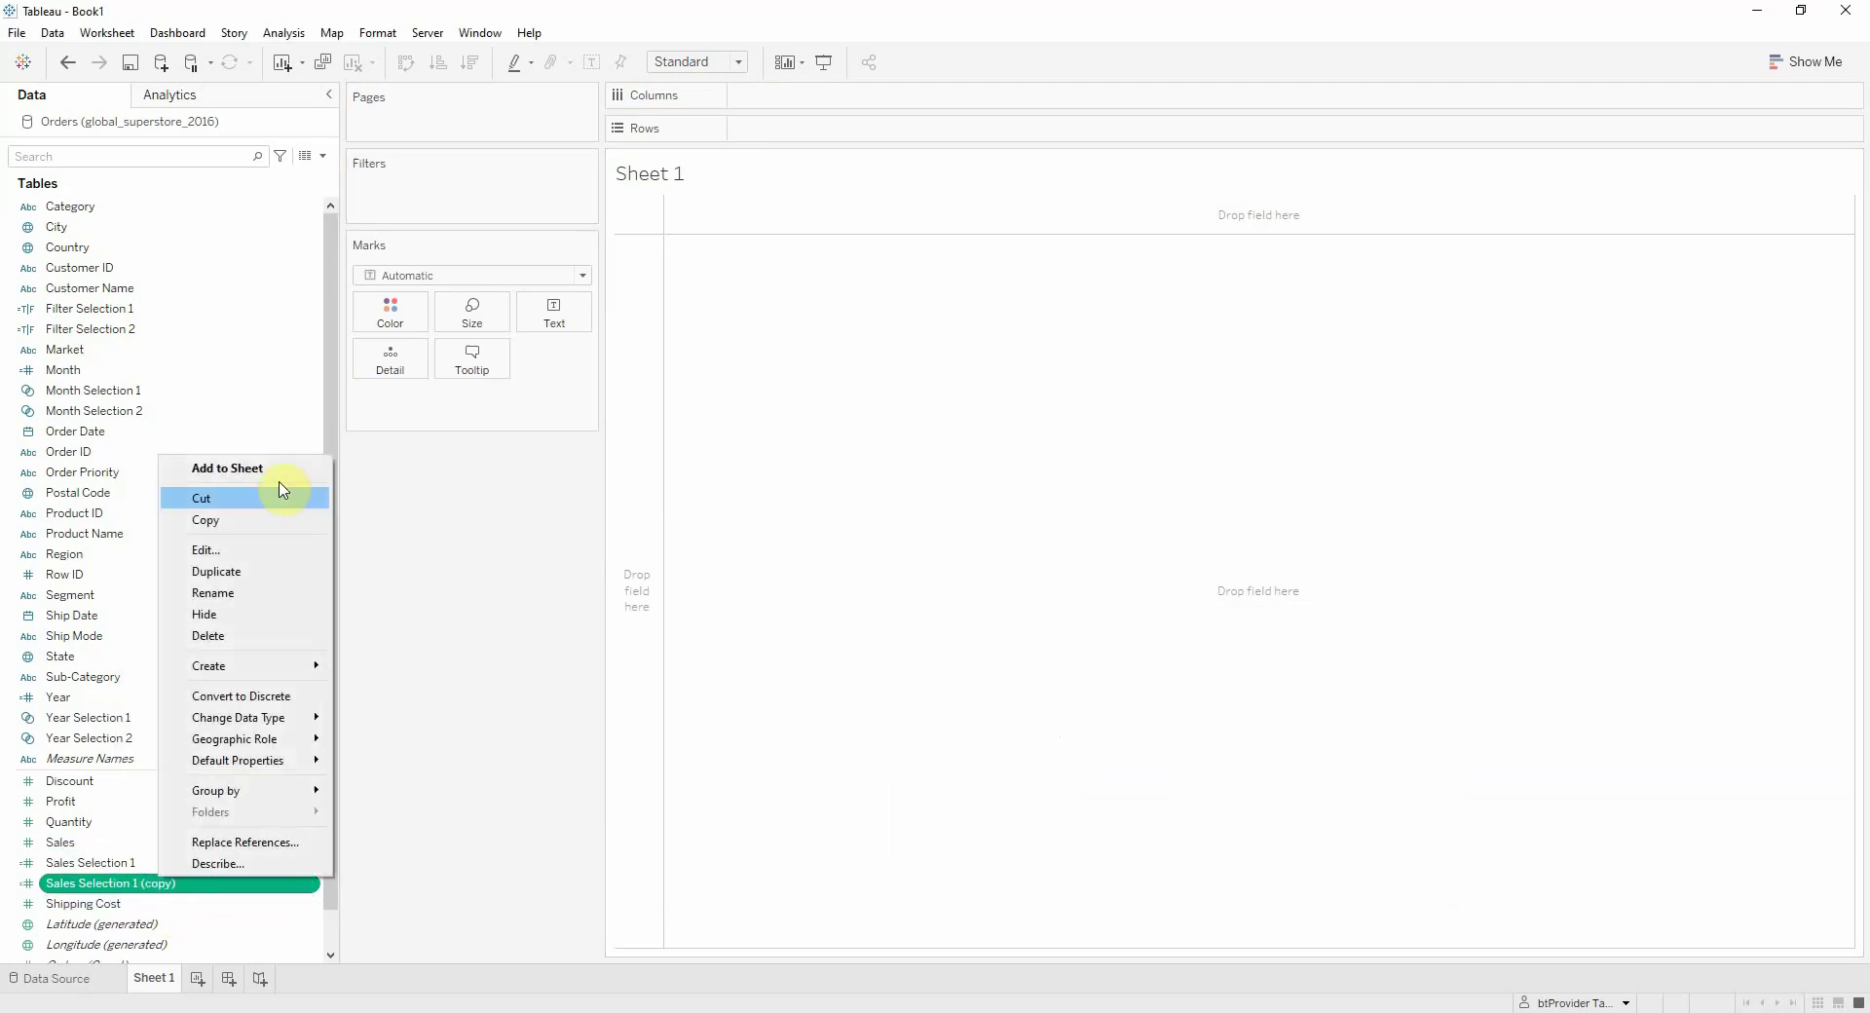
left_click(245, 549)
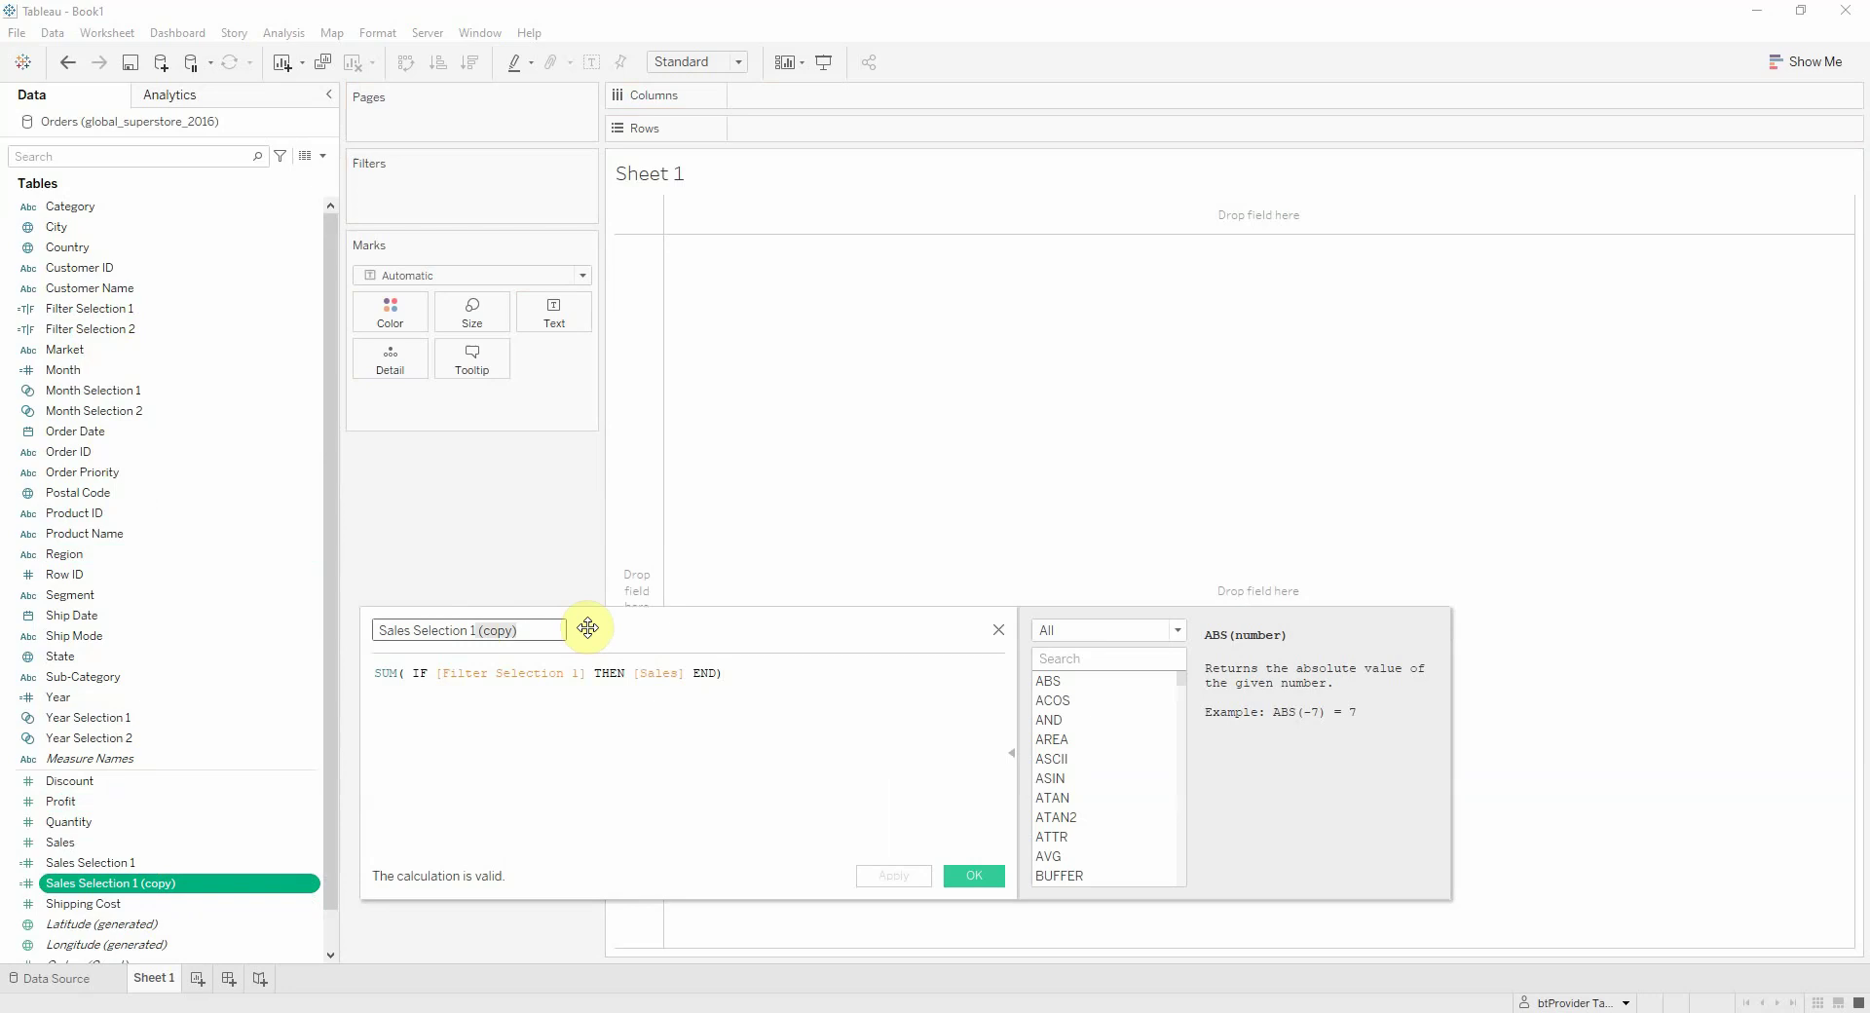
type("2")
left_click(587, 672)
key("BackSpace")
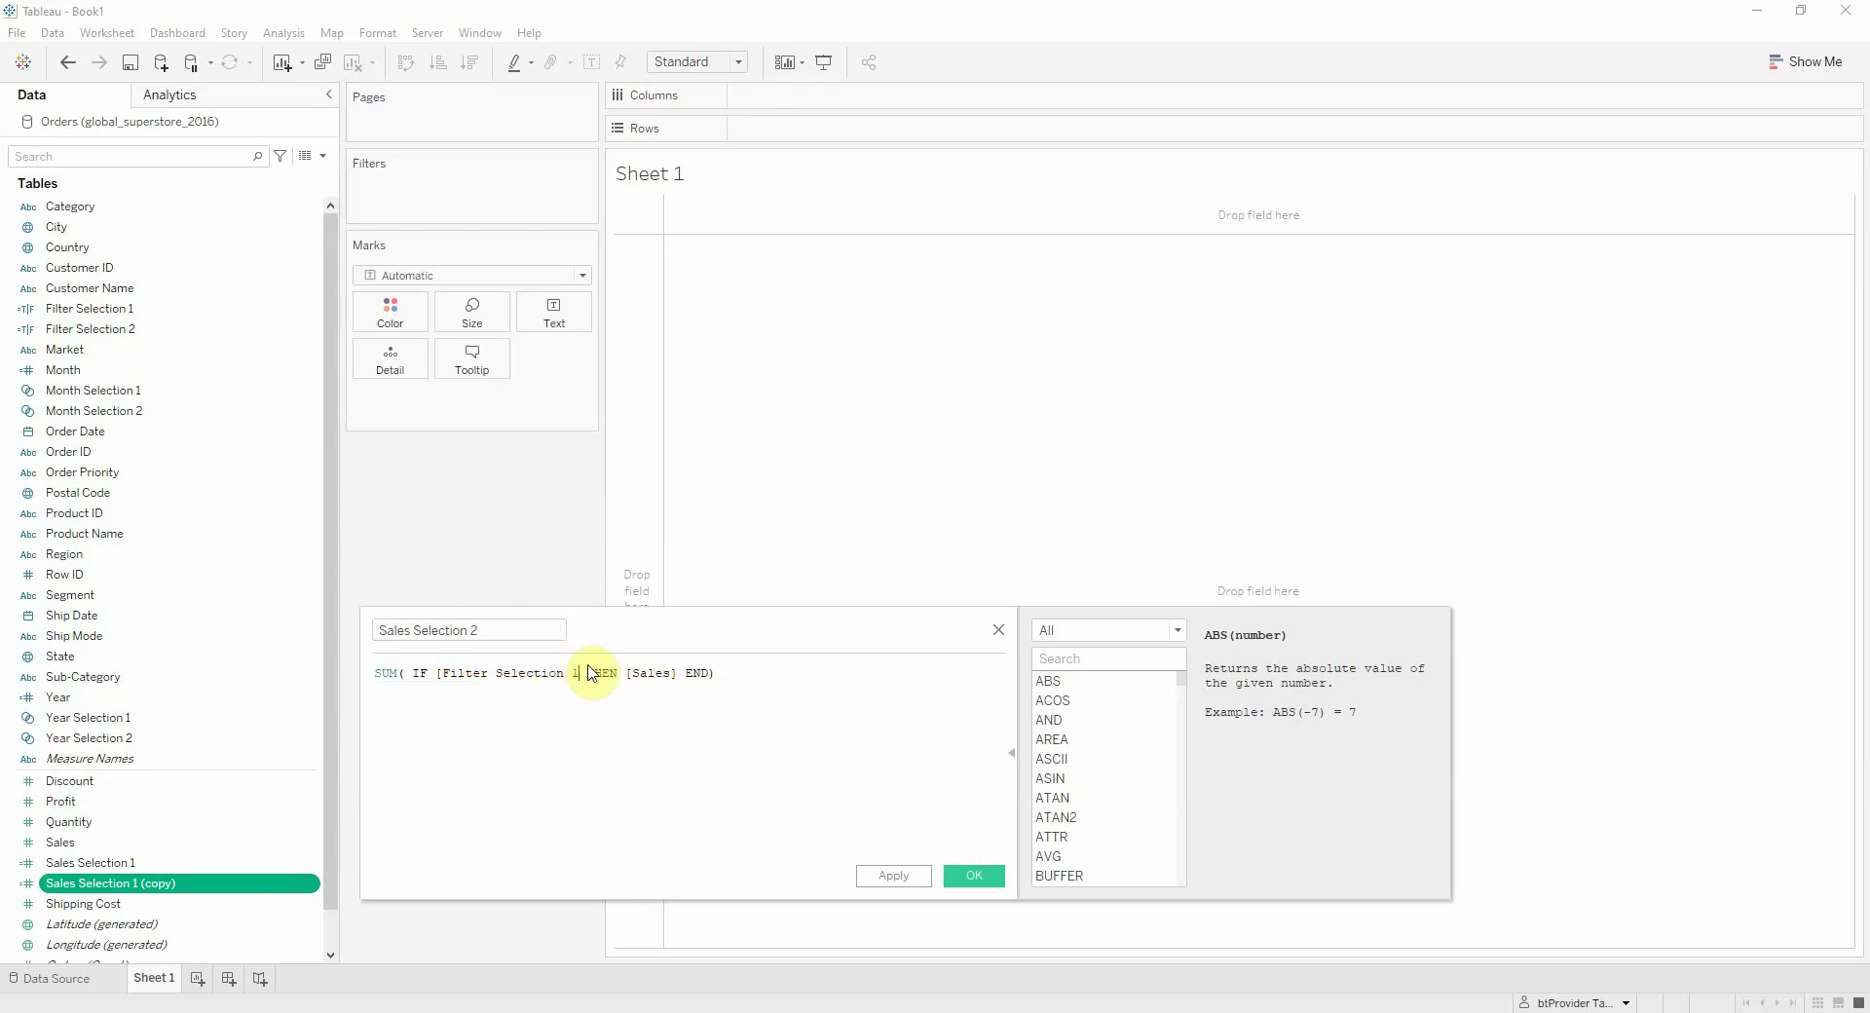
key("BackSpace")
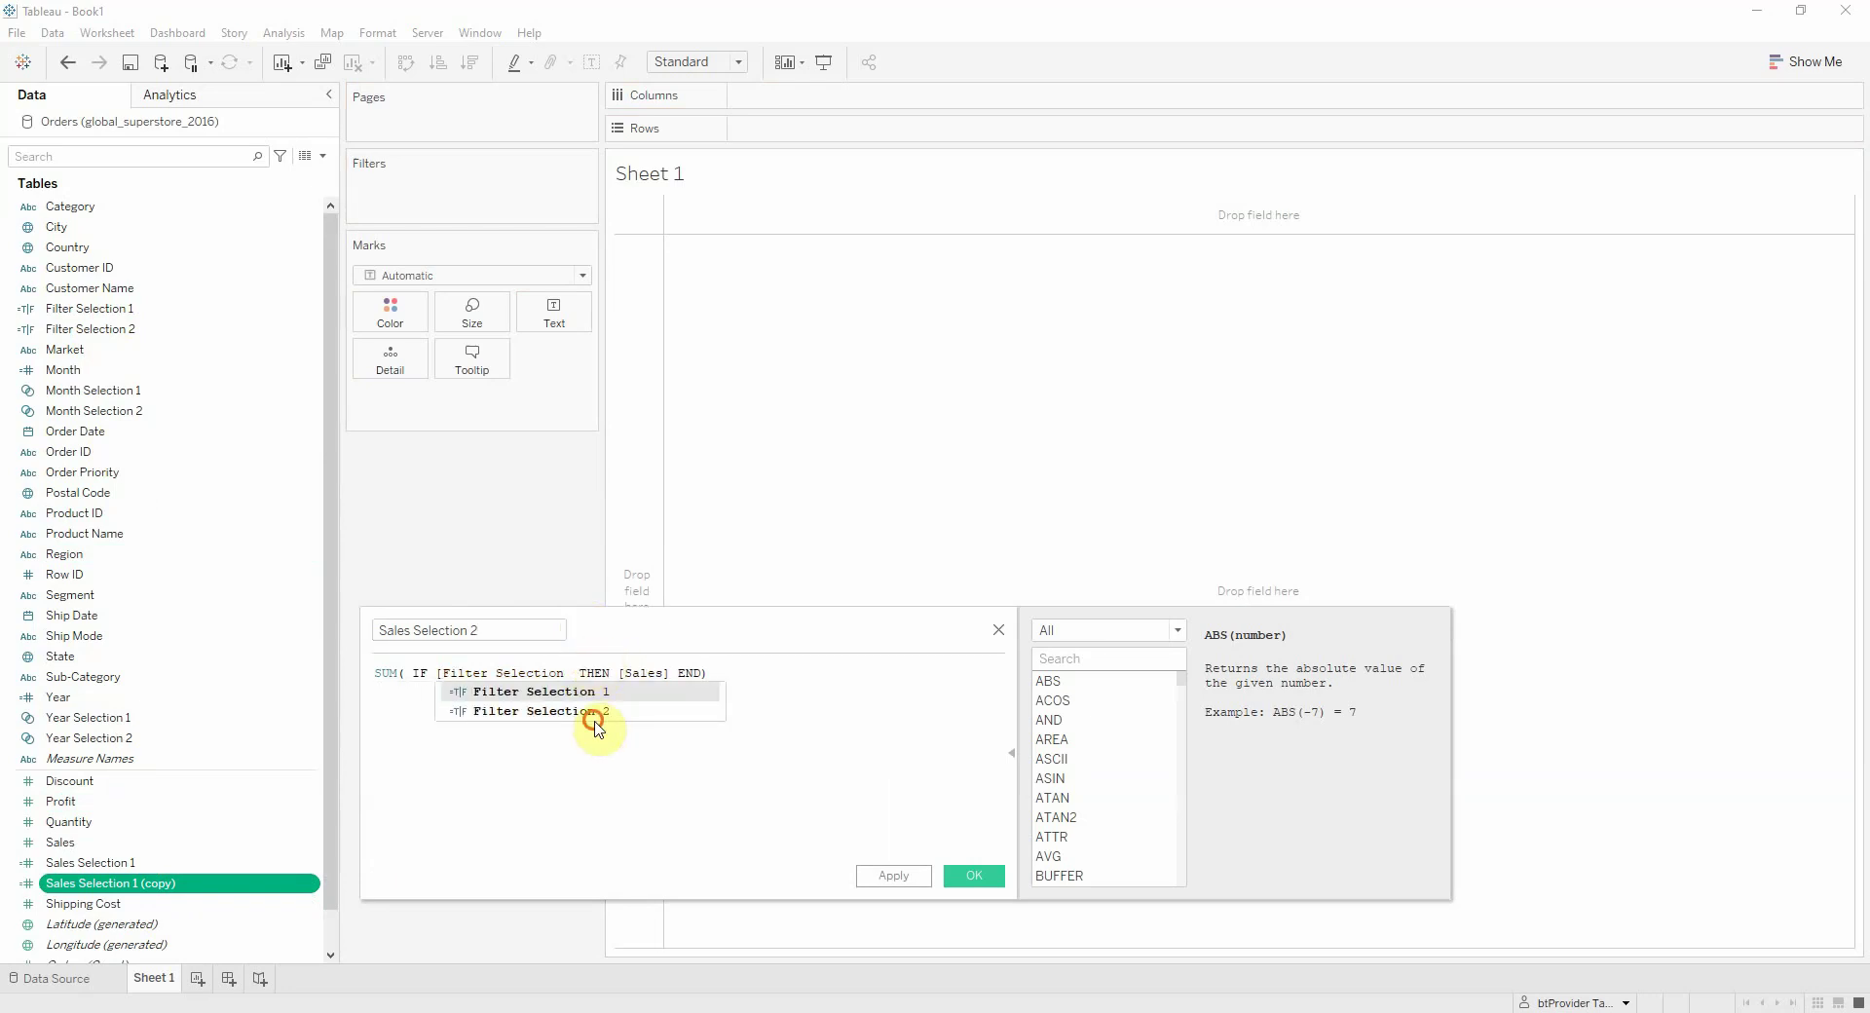
left_click(584, 711)
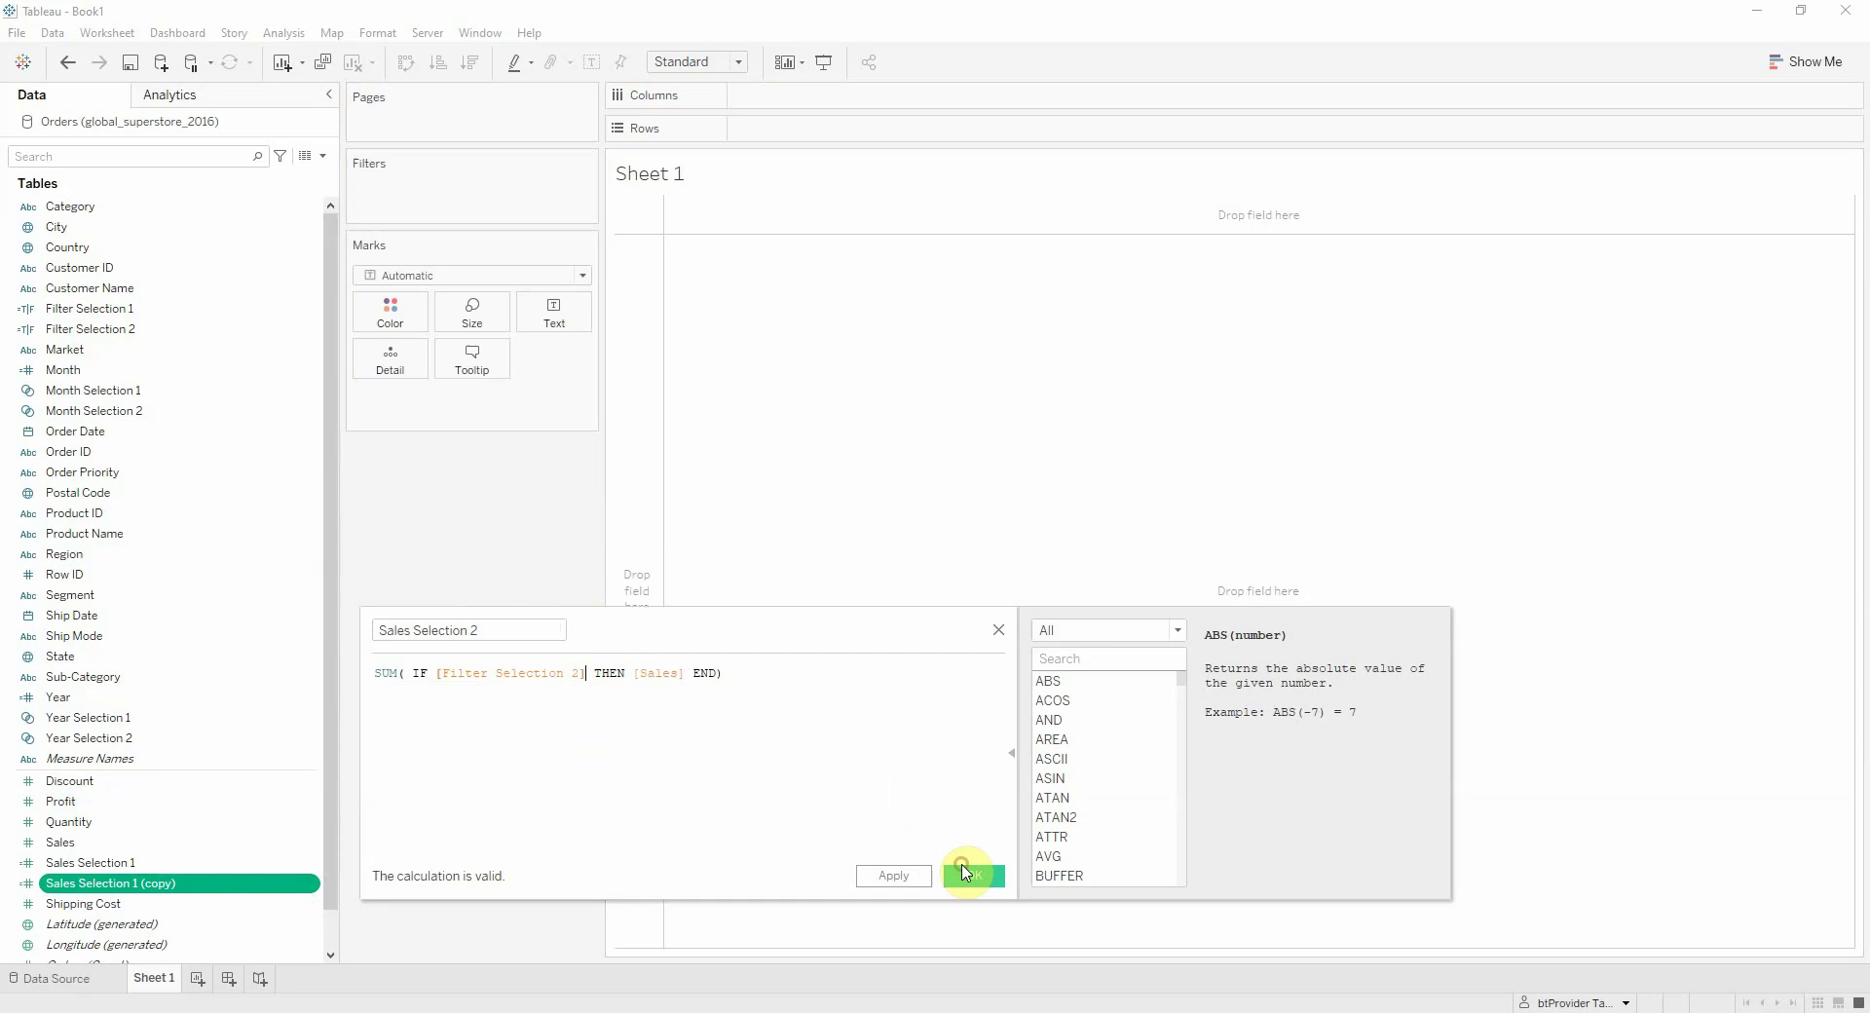
left_click(975, 876)
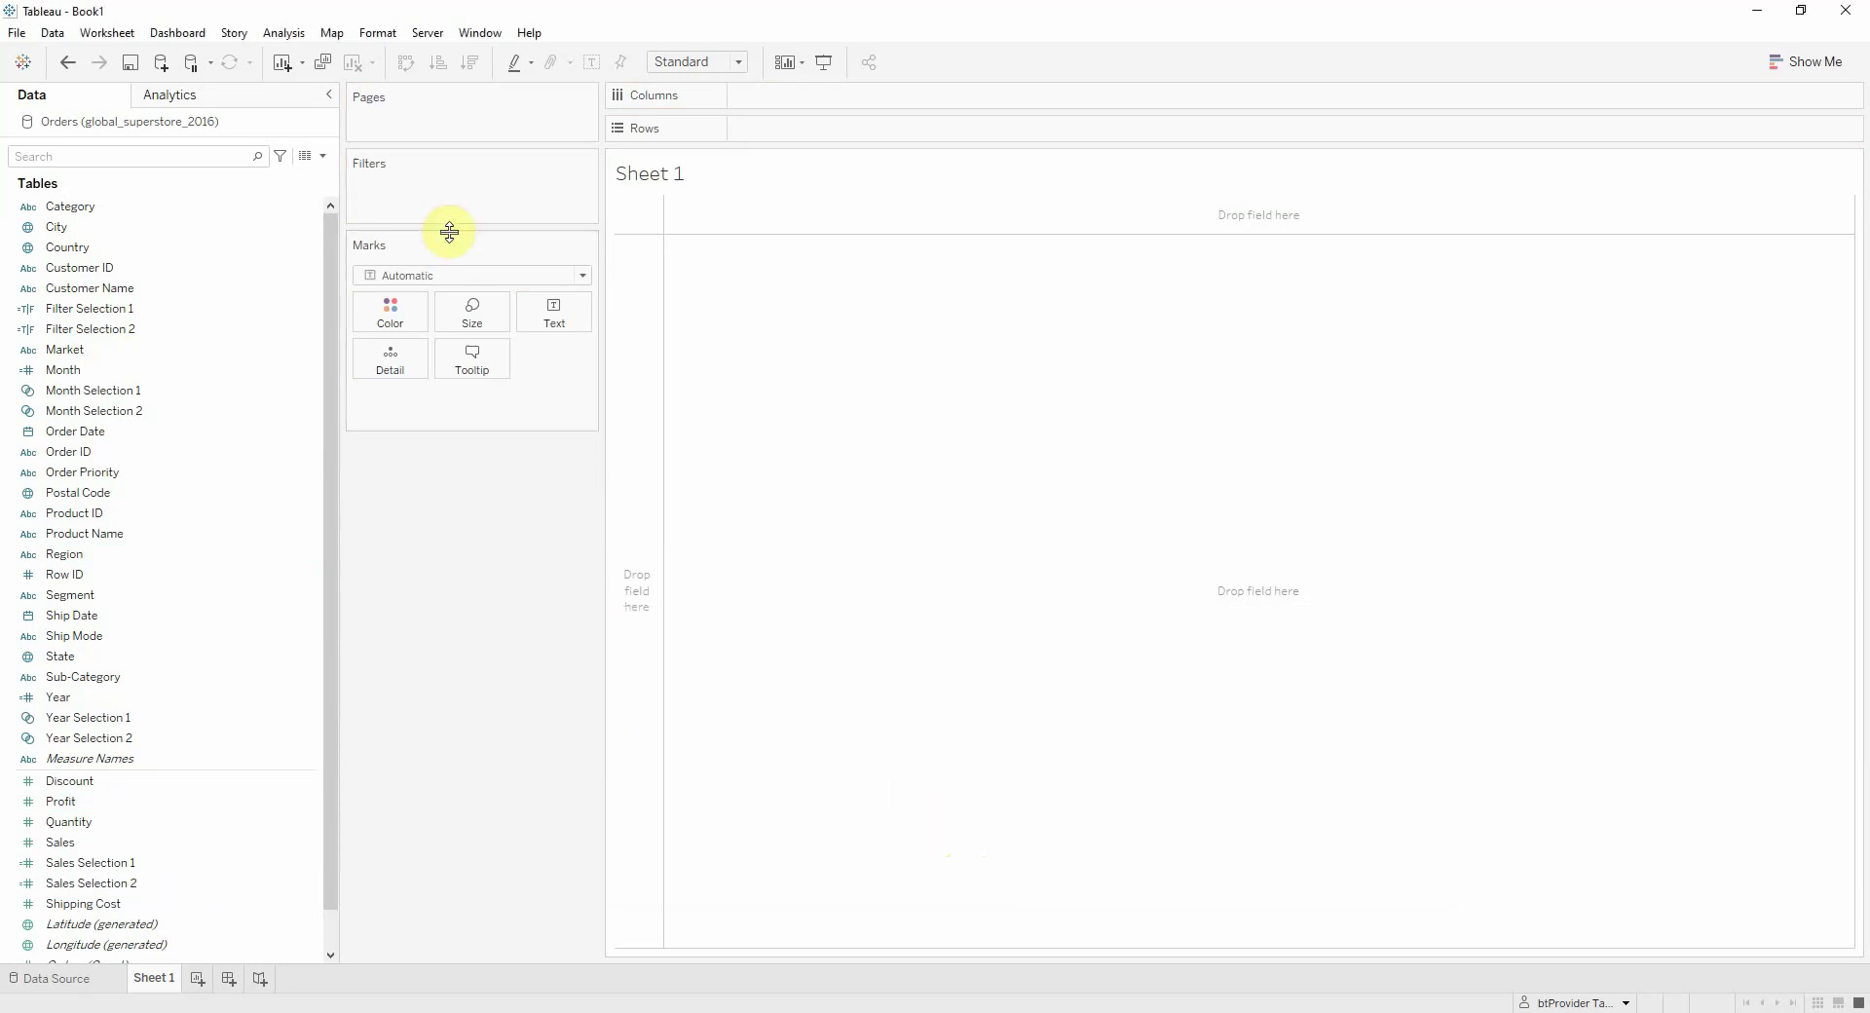
- Create calculated field '% Change' = ([Sales Selection 1]-[Sales Selection 2])/[Sales Selection 2]
left_click(323, 156)
left_click(286, 177)
type("% Change")
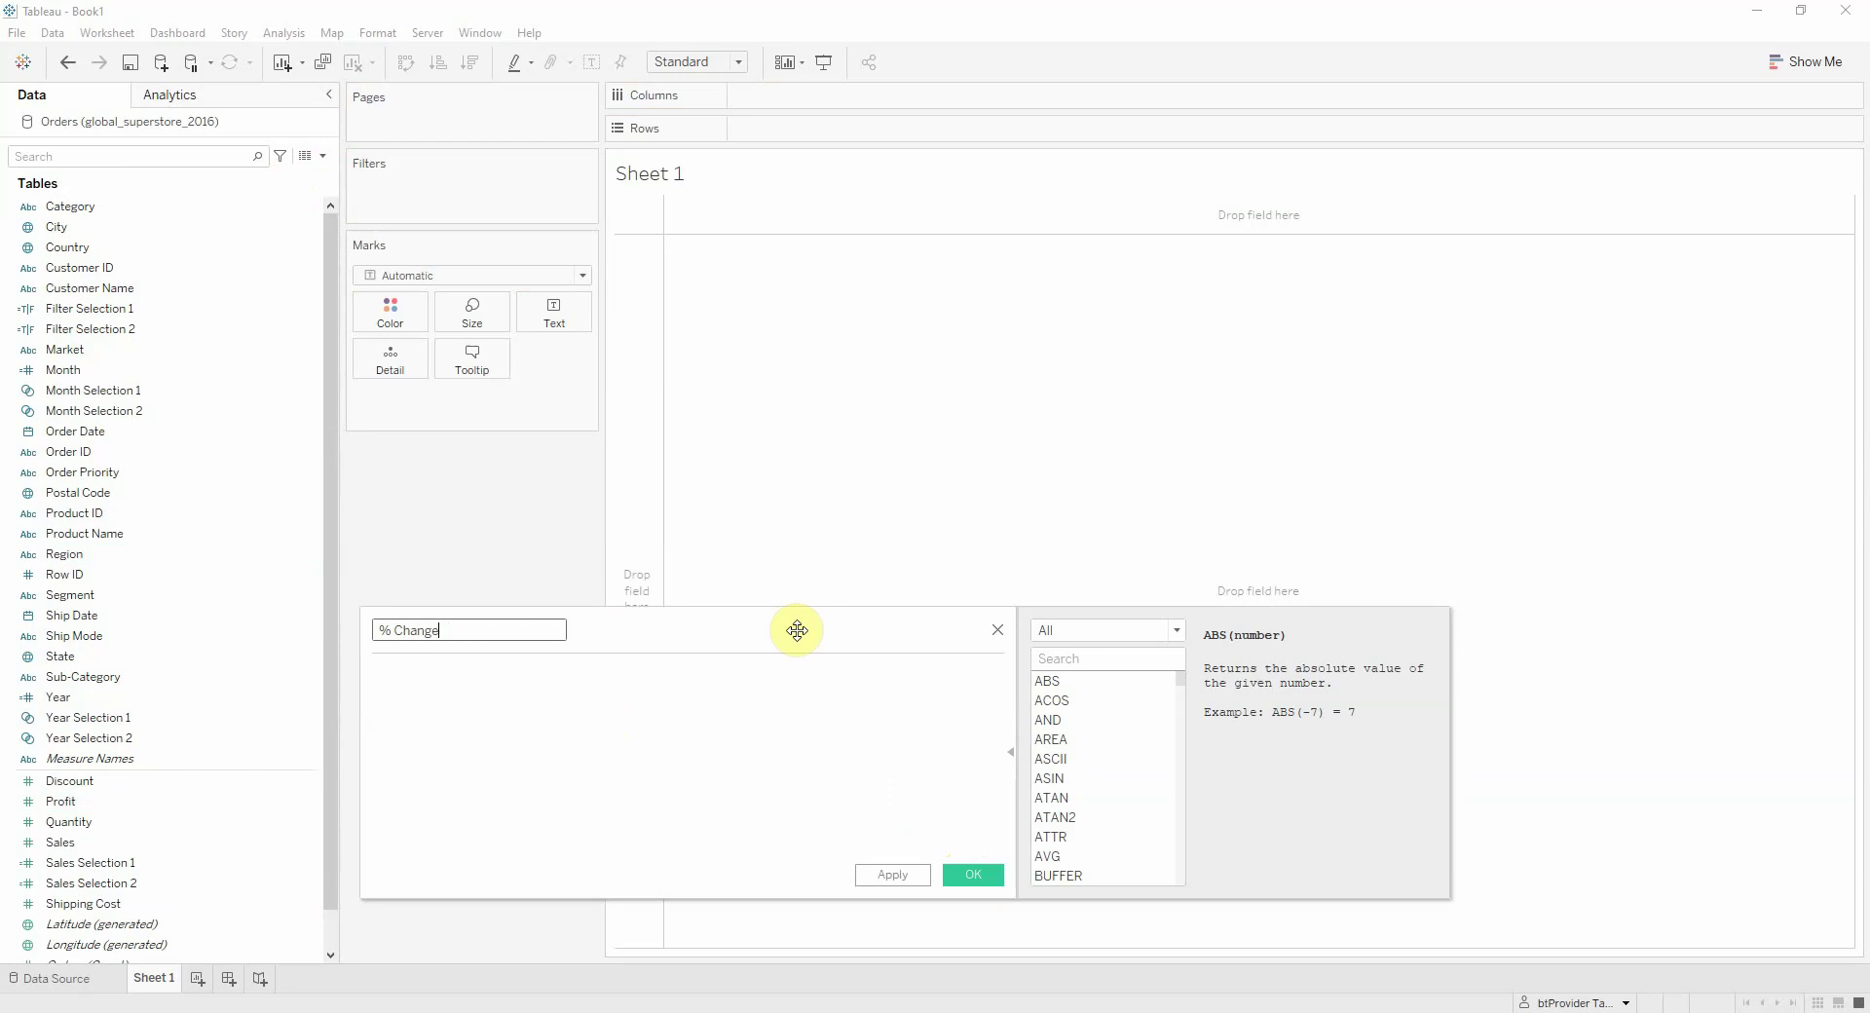
left_click(628, 824)
type("(")
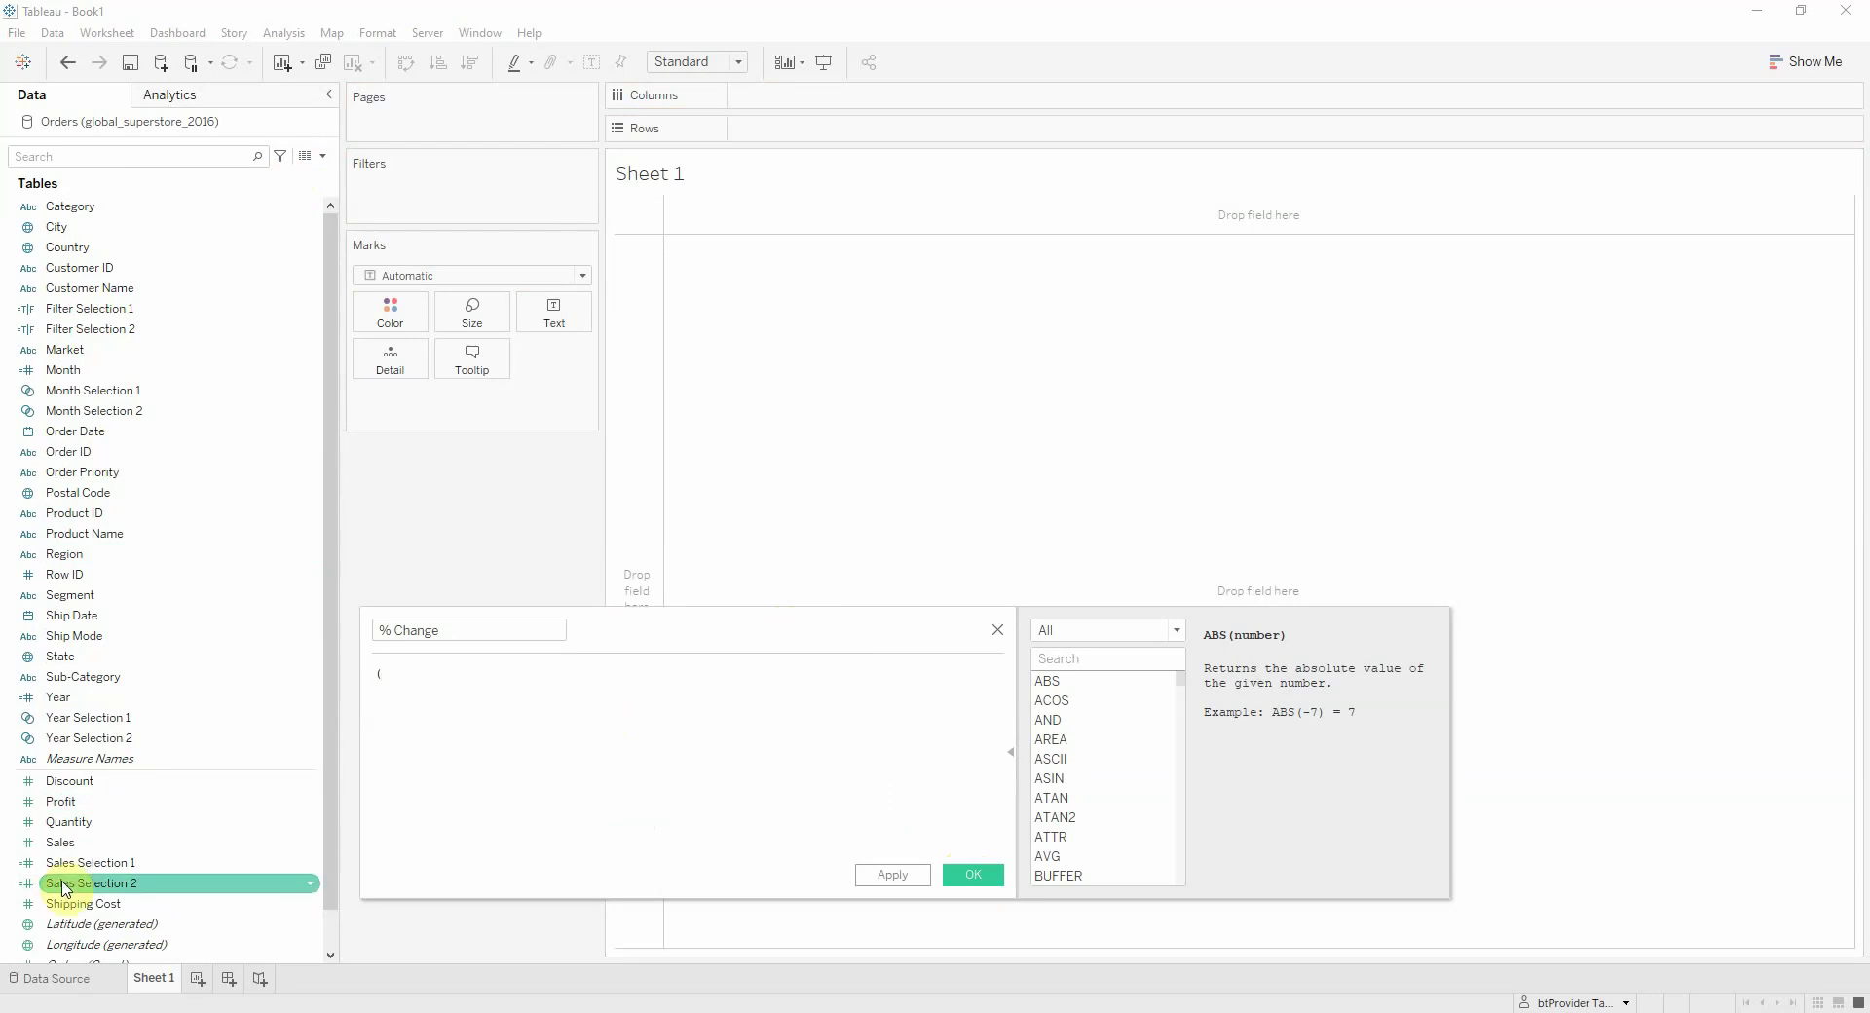
left_click_drag(87, 863, 466, 775)
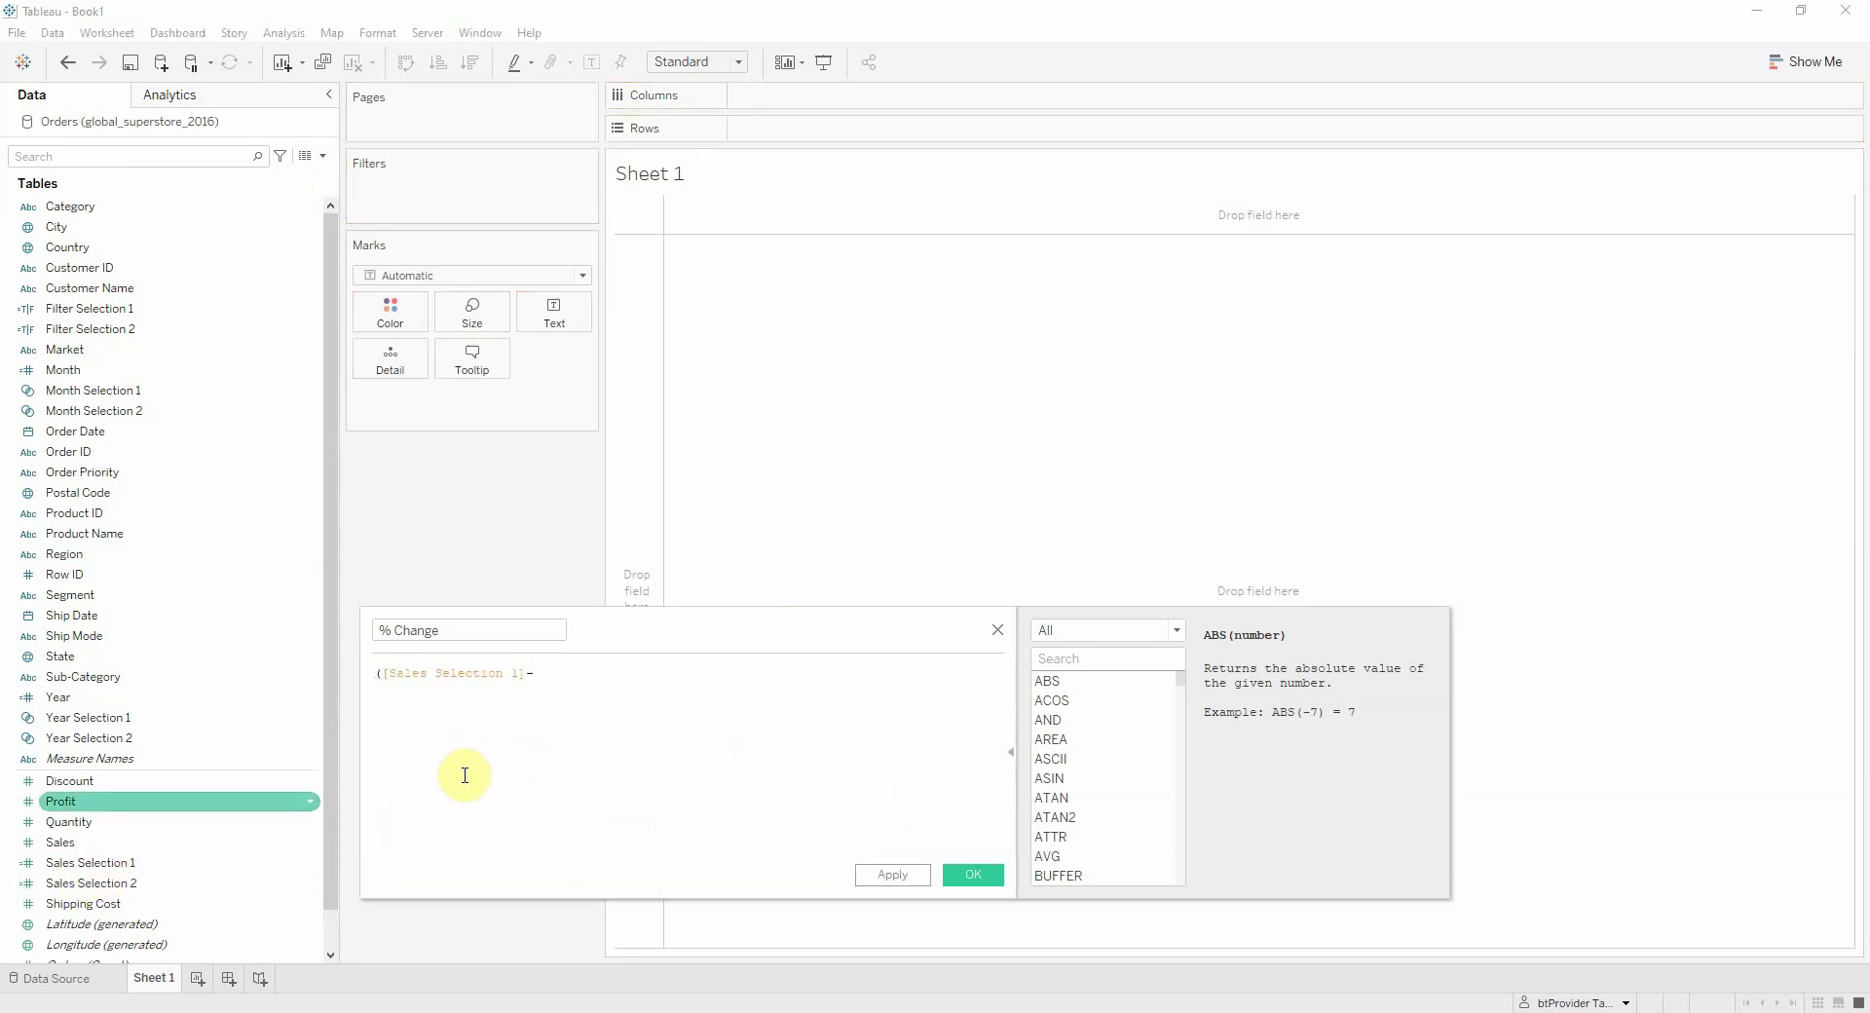
left_click_drag(146, 883, 703, 756)
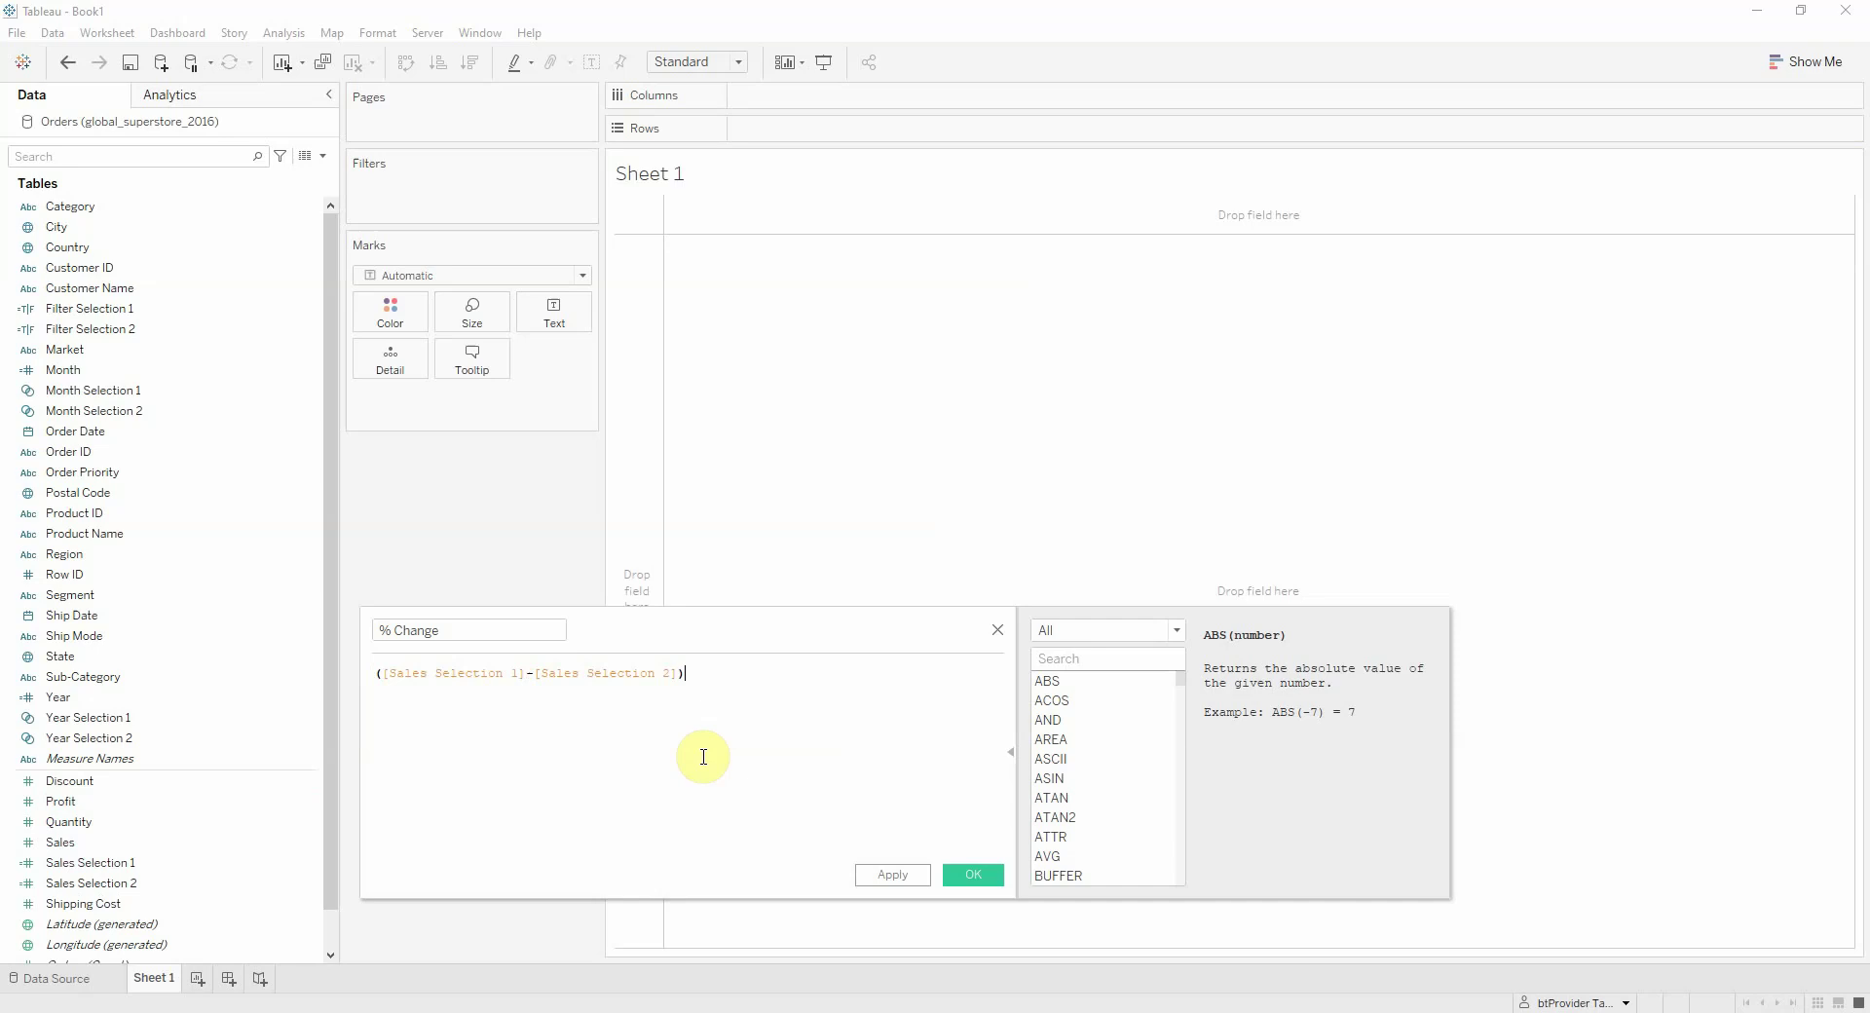
left_click_drag(146, 883, 468, 808)
left_click(987, 881)
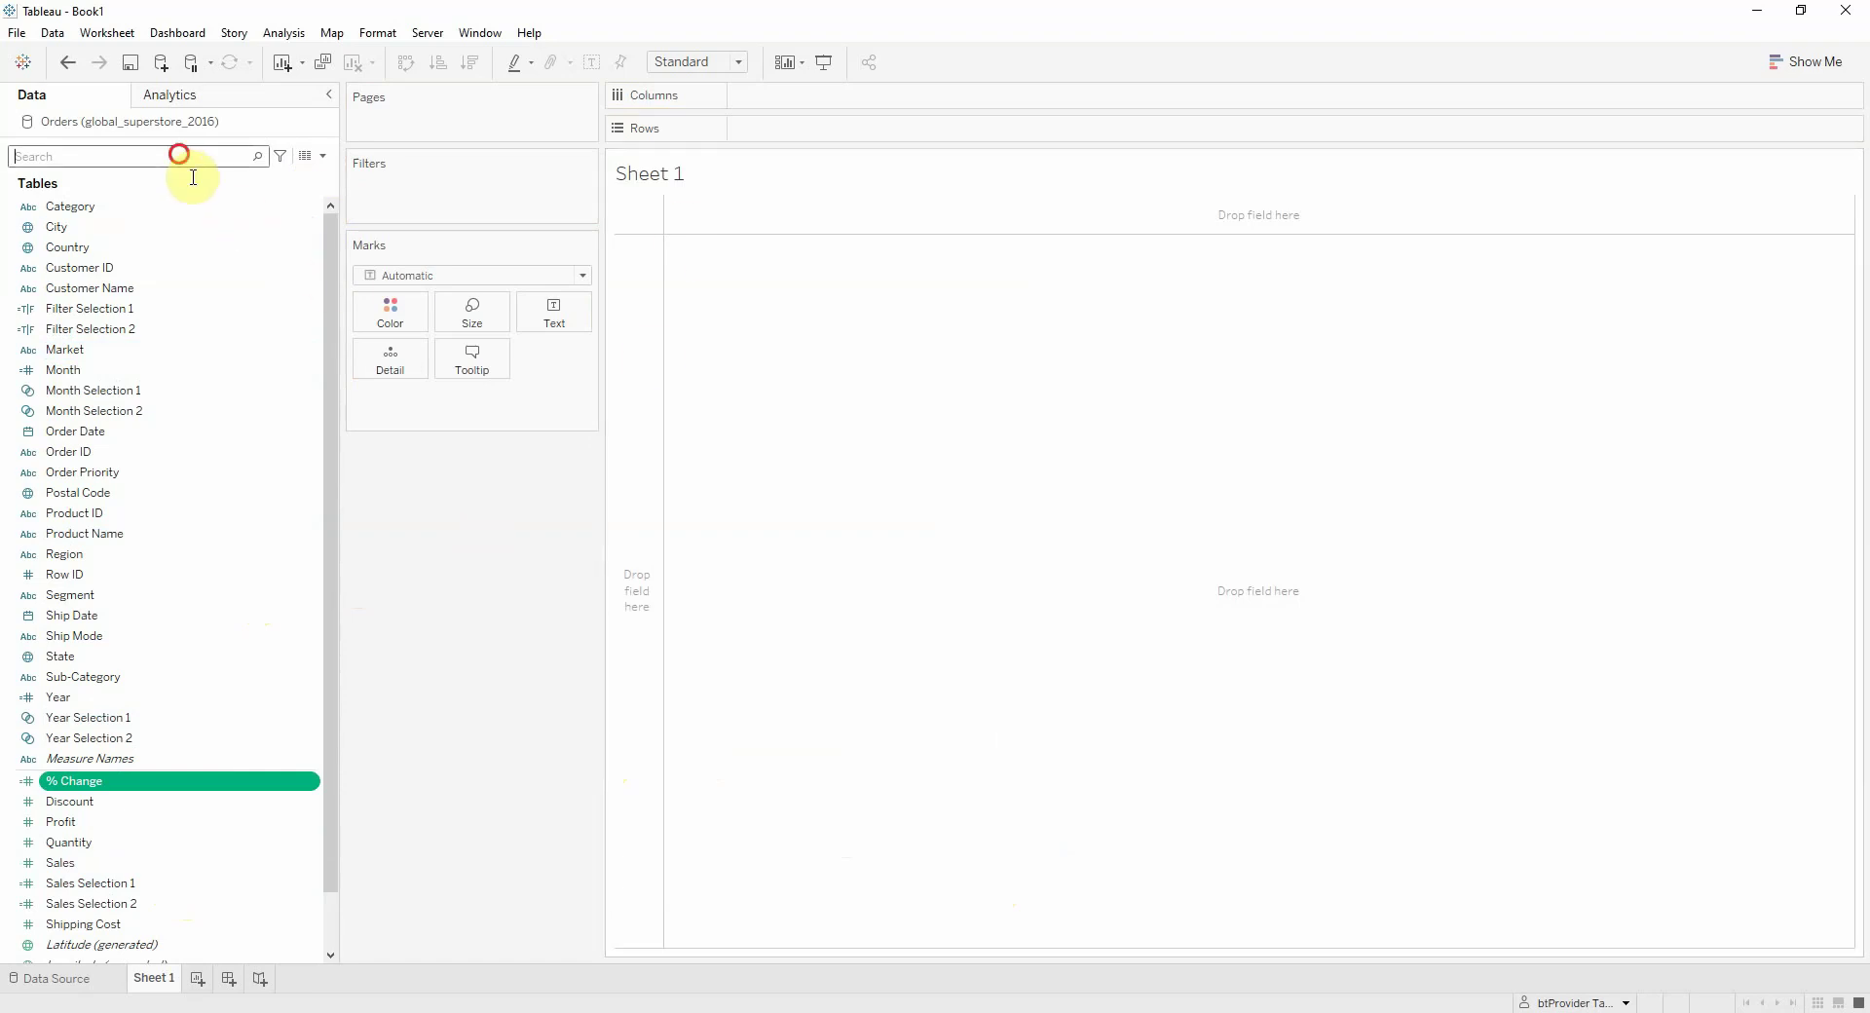
- Put Sub-Category on Rows, filter Measure Names to the three measures, and add Measure Values to Text
type("sub")
left_click_drag(84, 206, 780, 133)
left_click(258, 156)
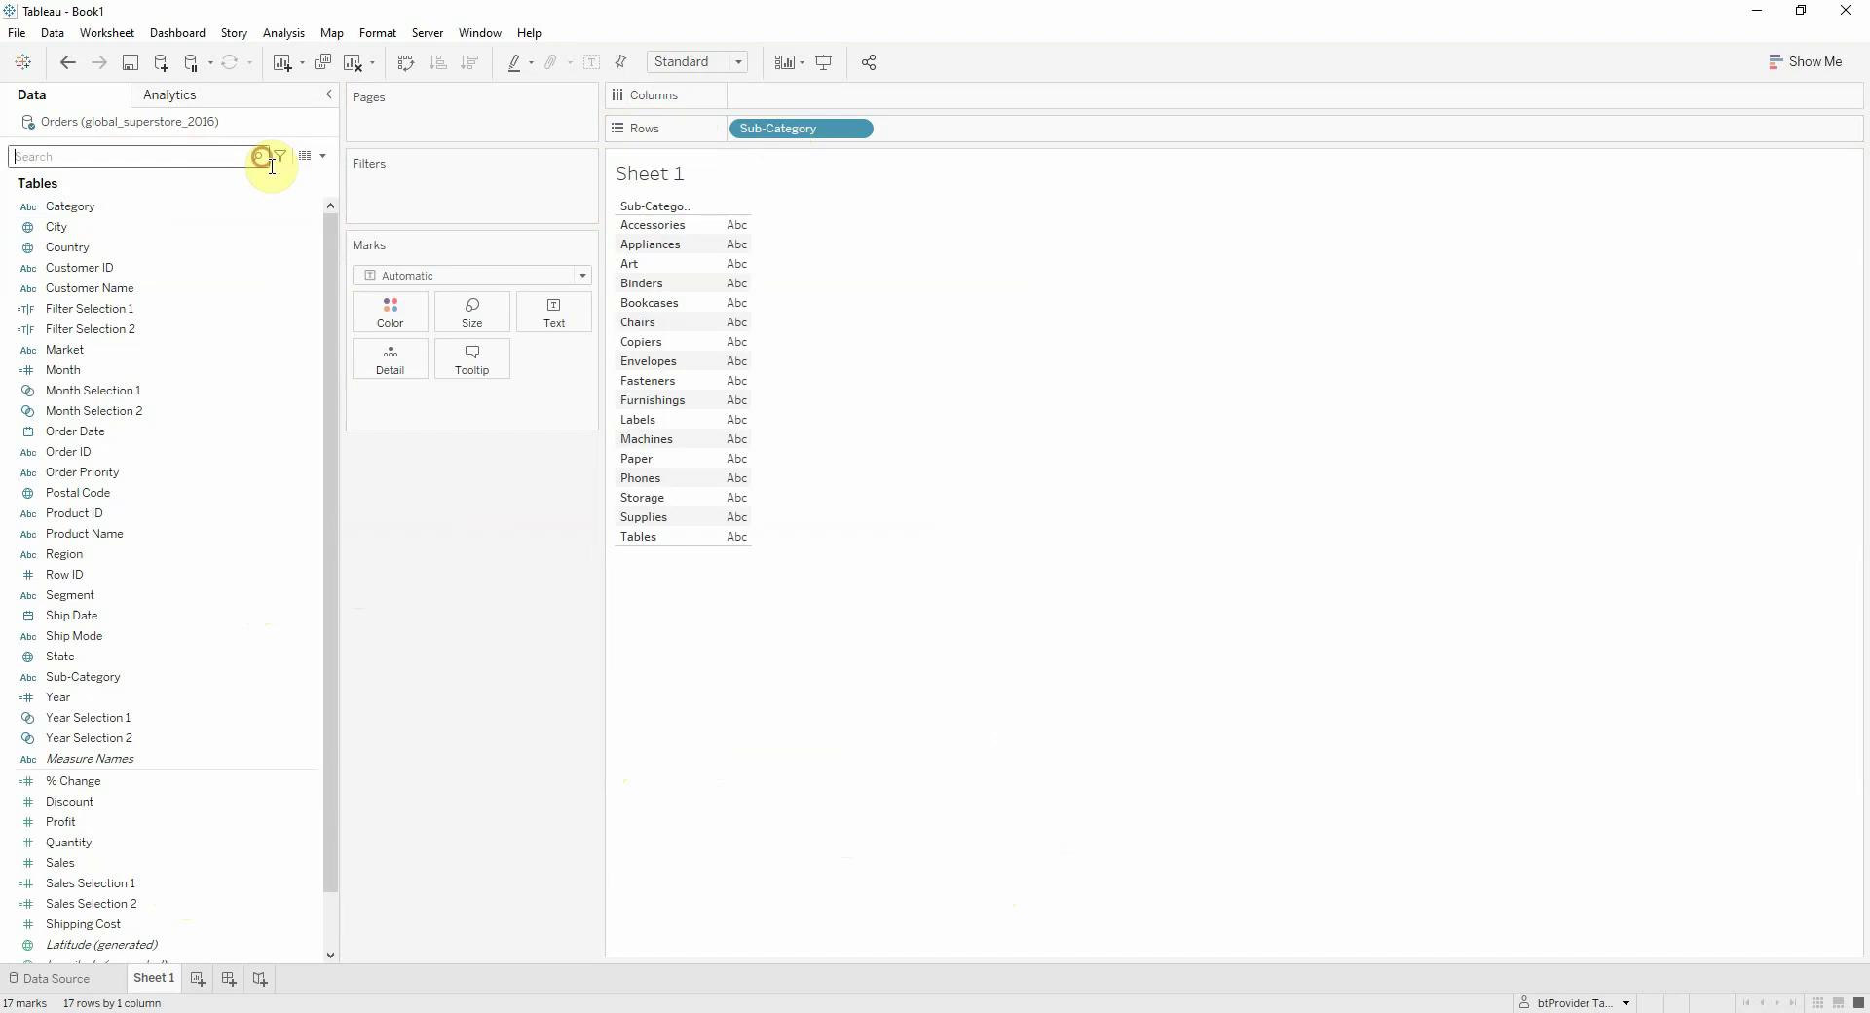
type("meas")
left_click_drag(90, 205, 546, 214)
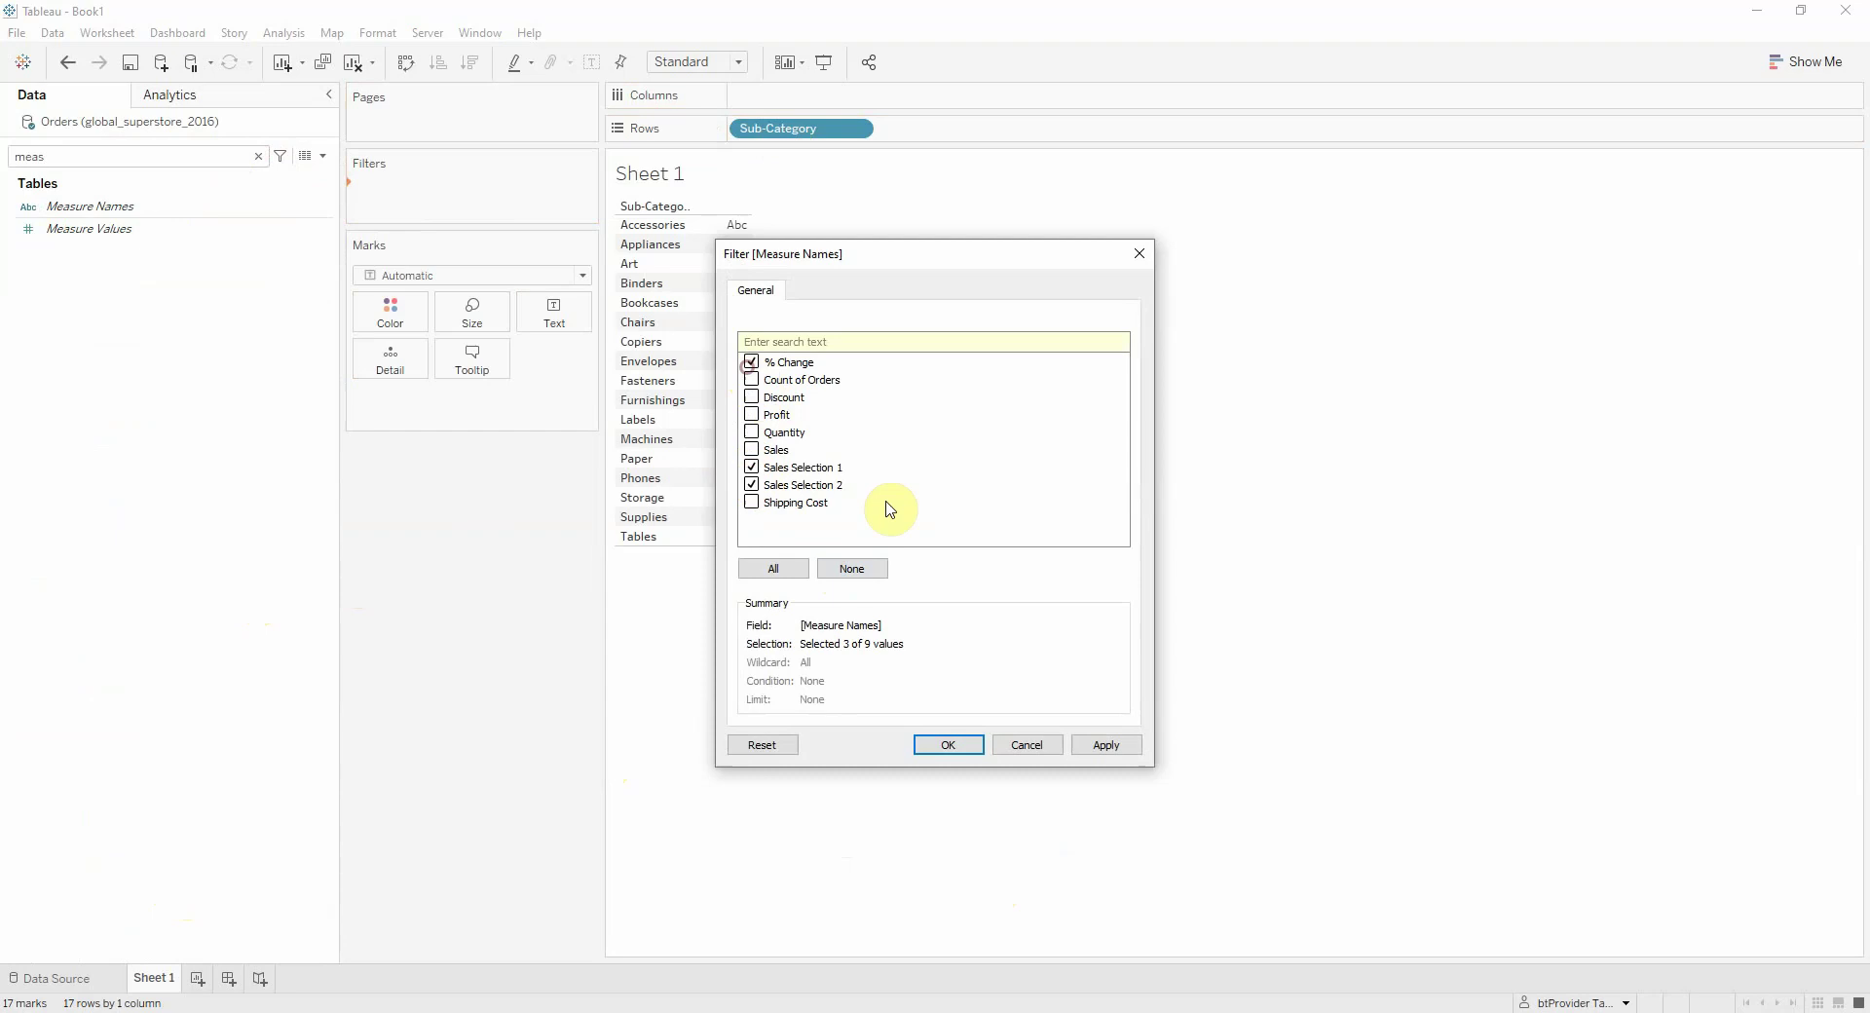
left_click(1117, 743)
left_click(948, 744)
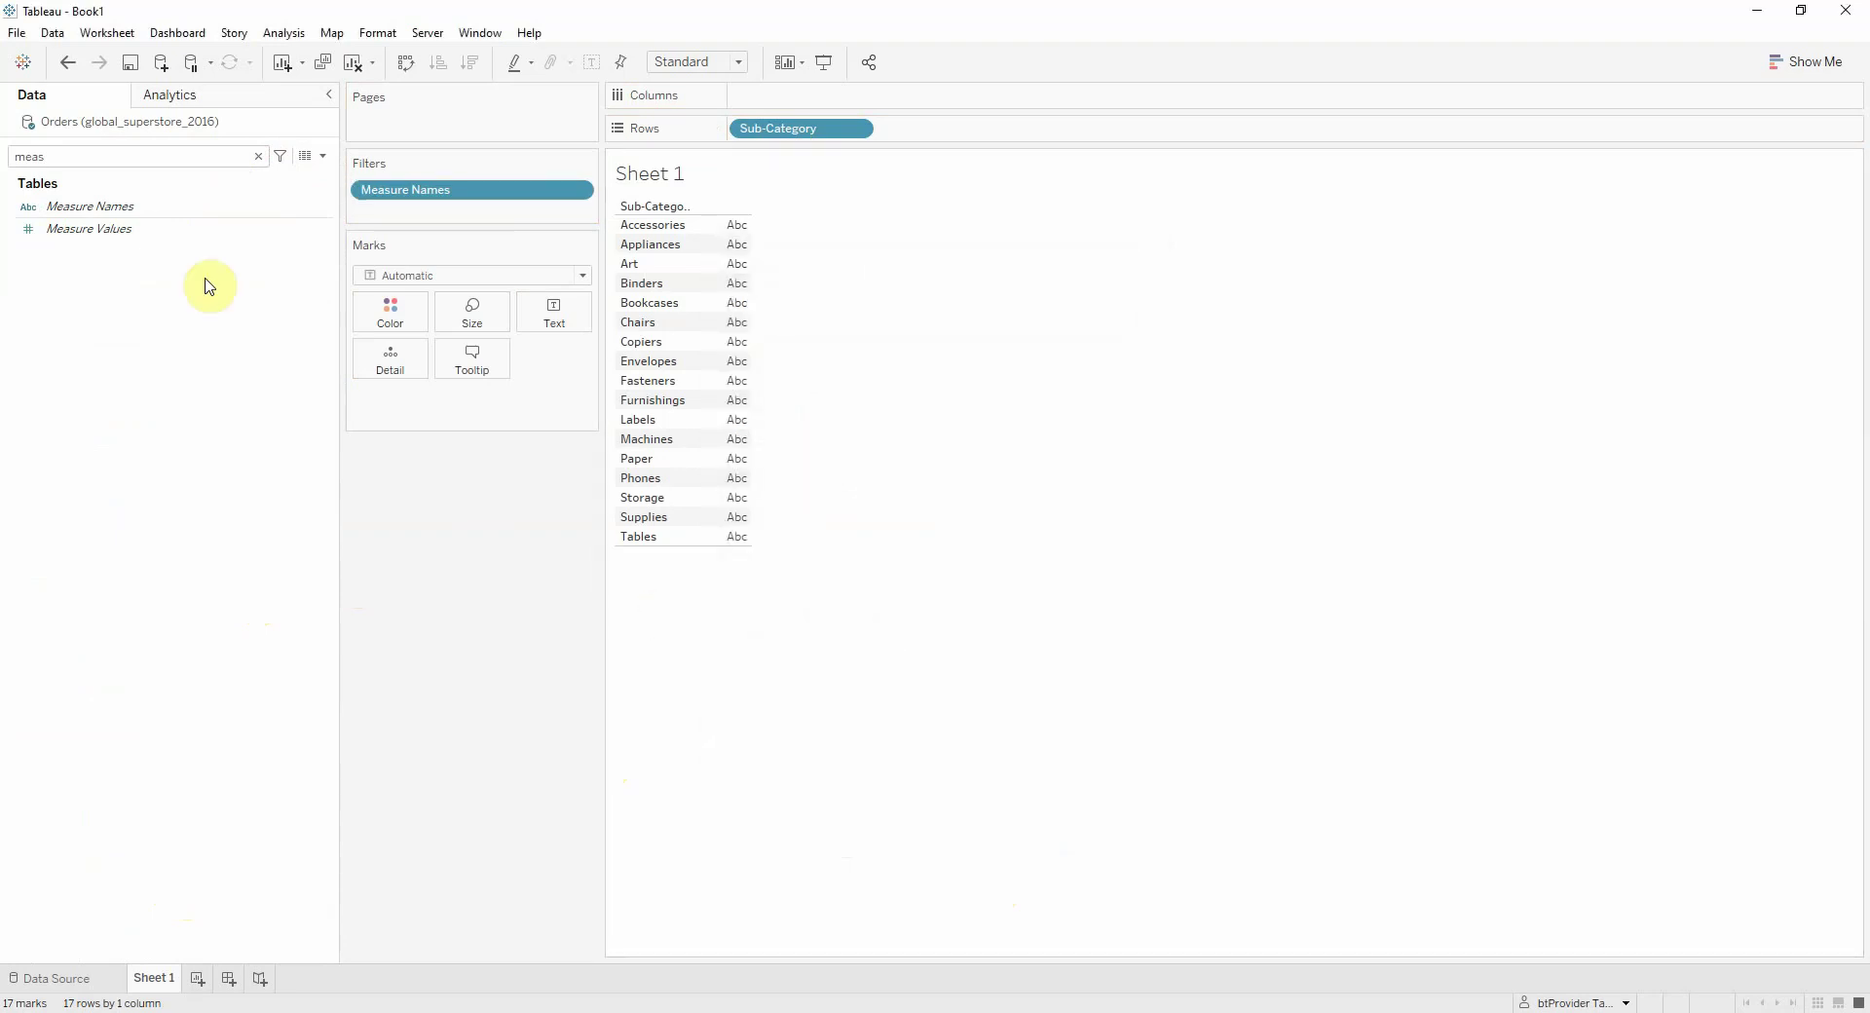
left_click_drag(90, 229, 785, 94)
- Move % Change to the last column and format it as a percentage with one decimal
left_click_drag(478, 499, 492, 563)
right_click(443, 544)
left_click(471, 612)
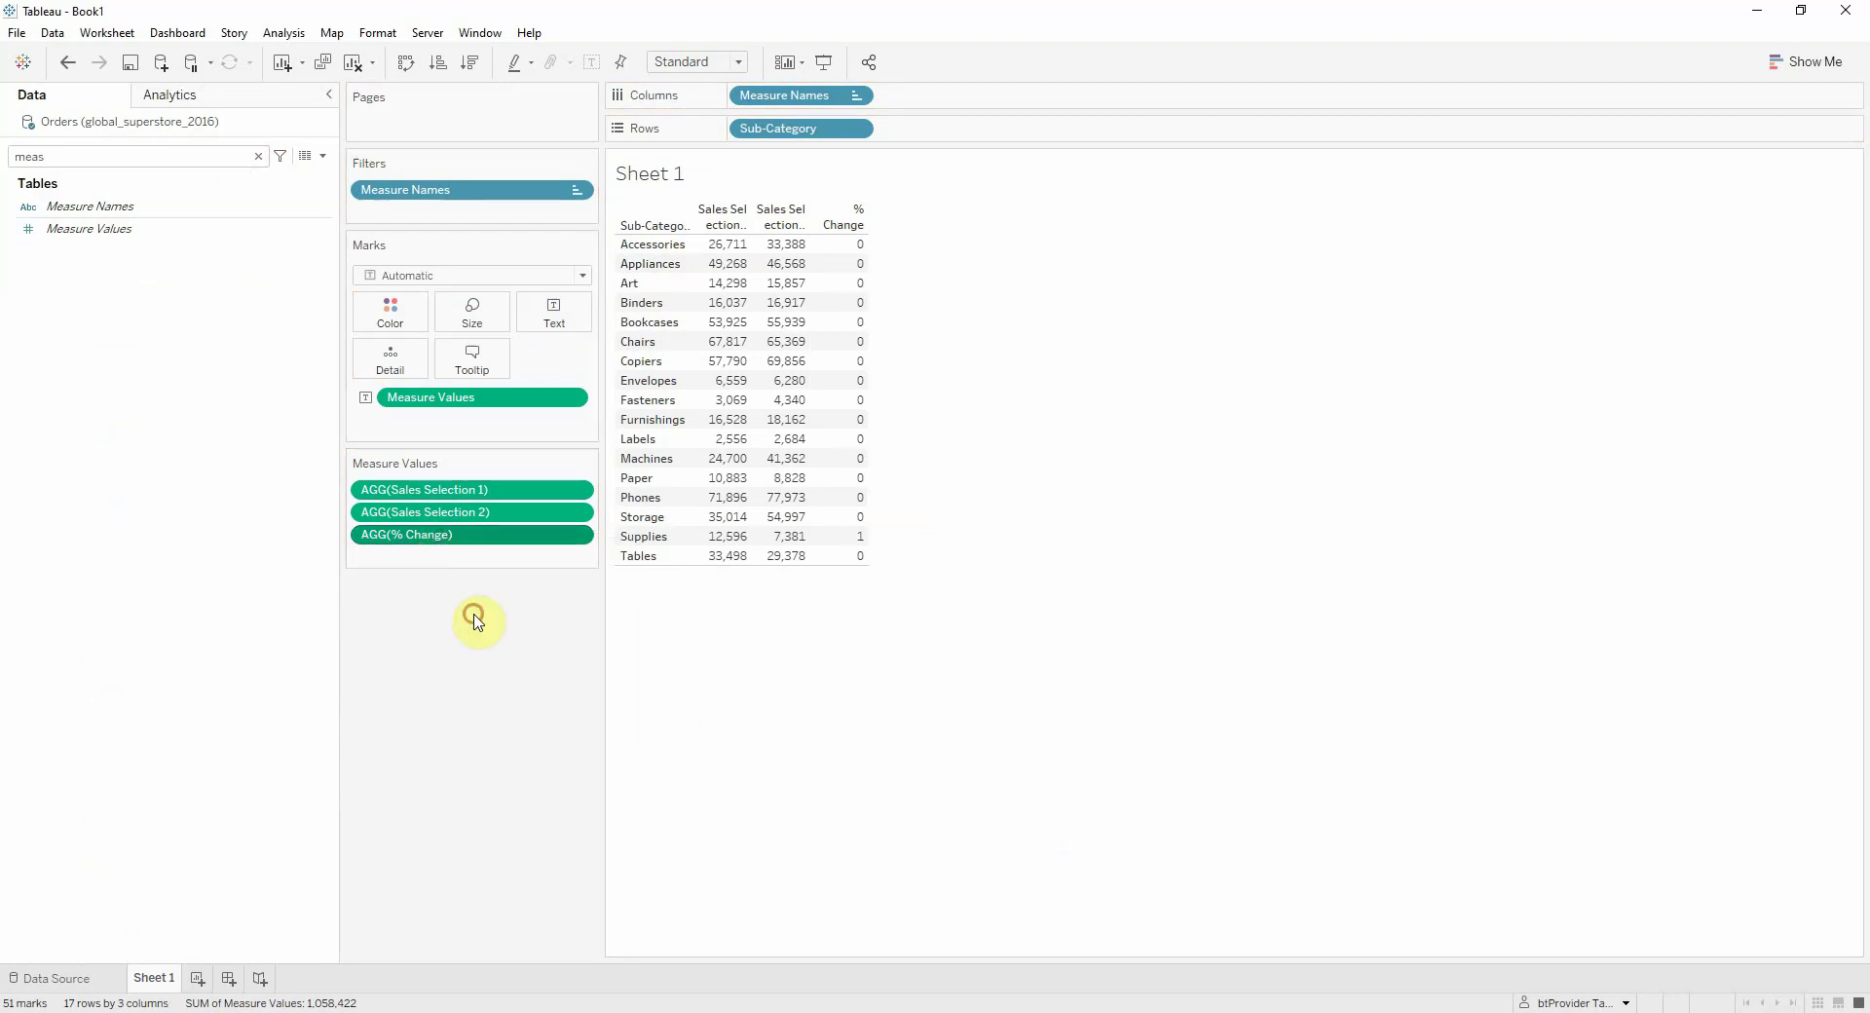
left_click(167, 216)
left_click(134, 336)
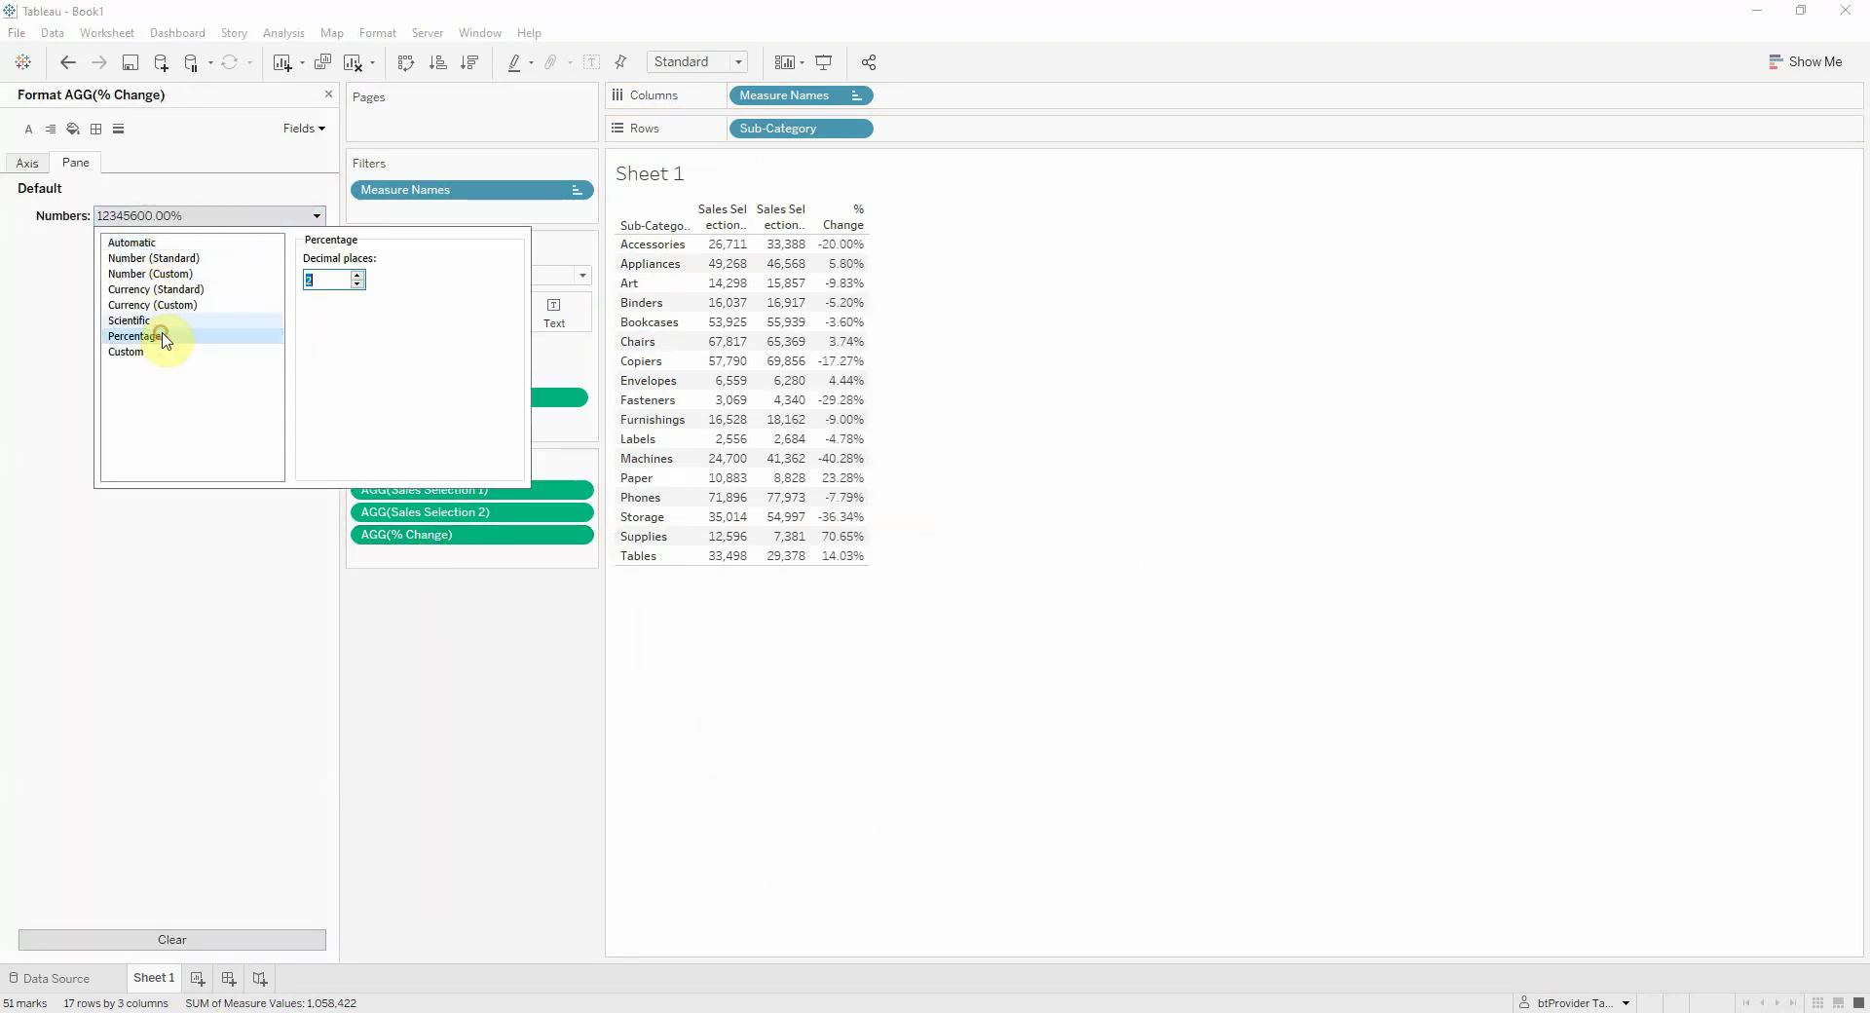
left_click(357, 290)
left_click(495, 705)
left_click(328, 95)
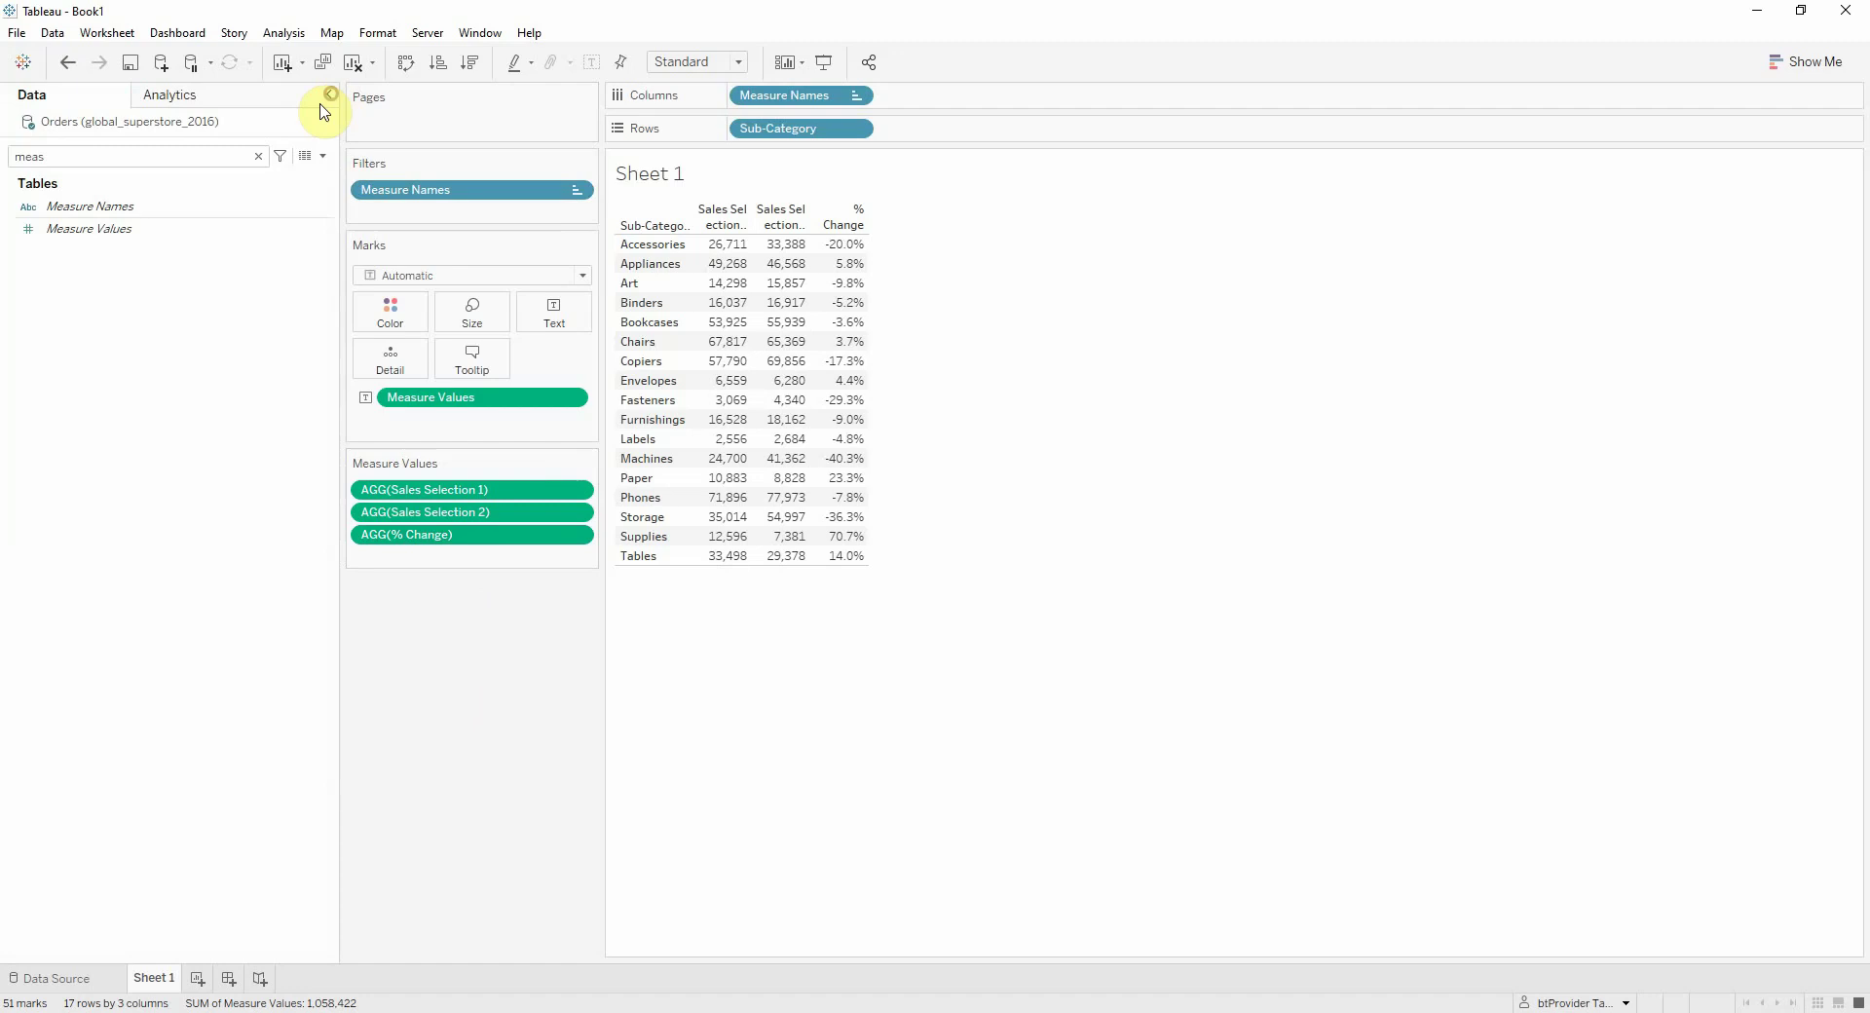
left_click(259, 154)
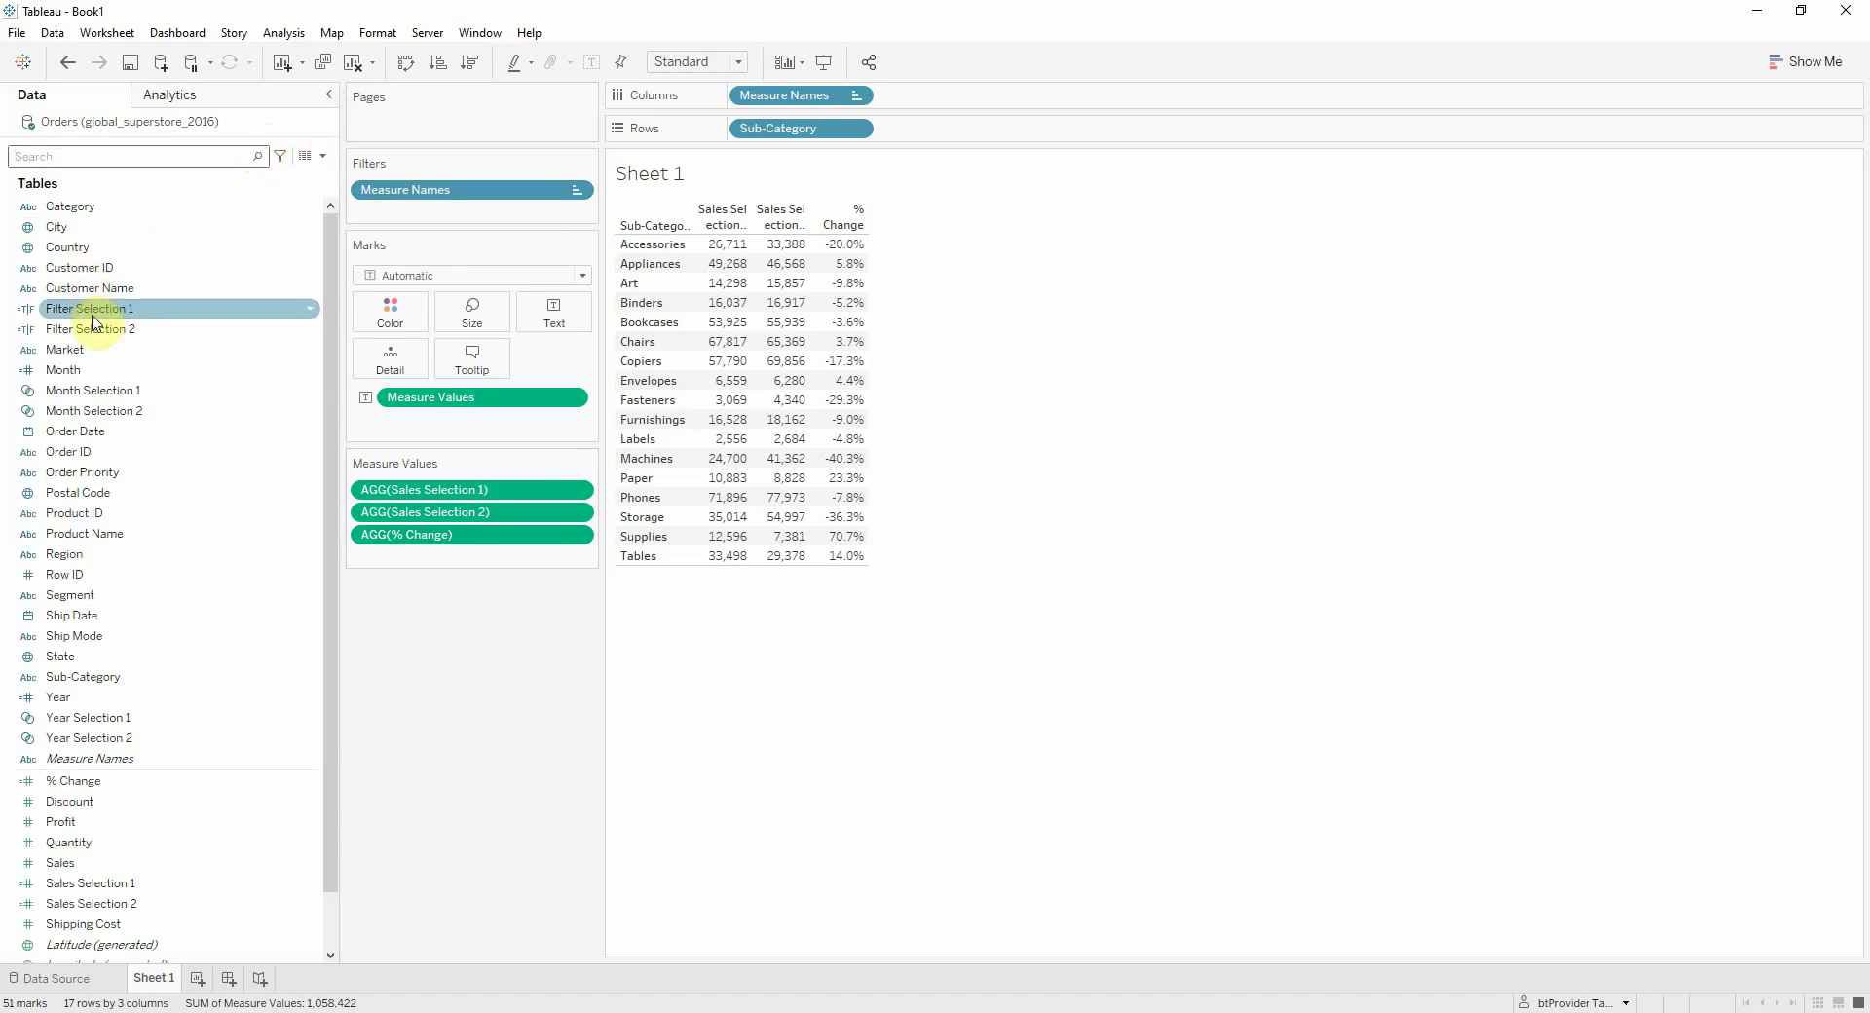
- Choose Show Set for Month Selection 1, Month Selection 2, Year Selection 1 and Year Selection 2
right_click(104, 395)
left_click(156, 427)
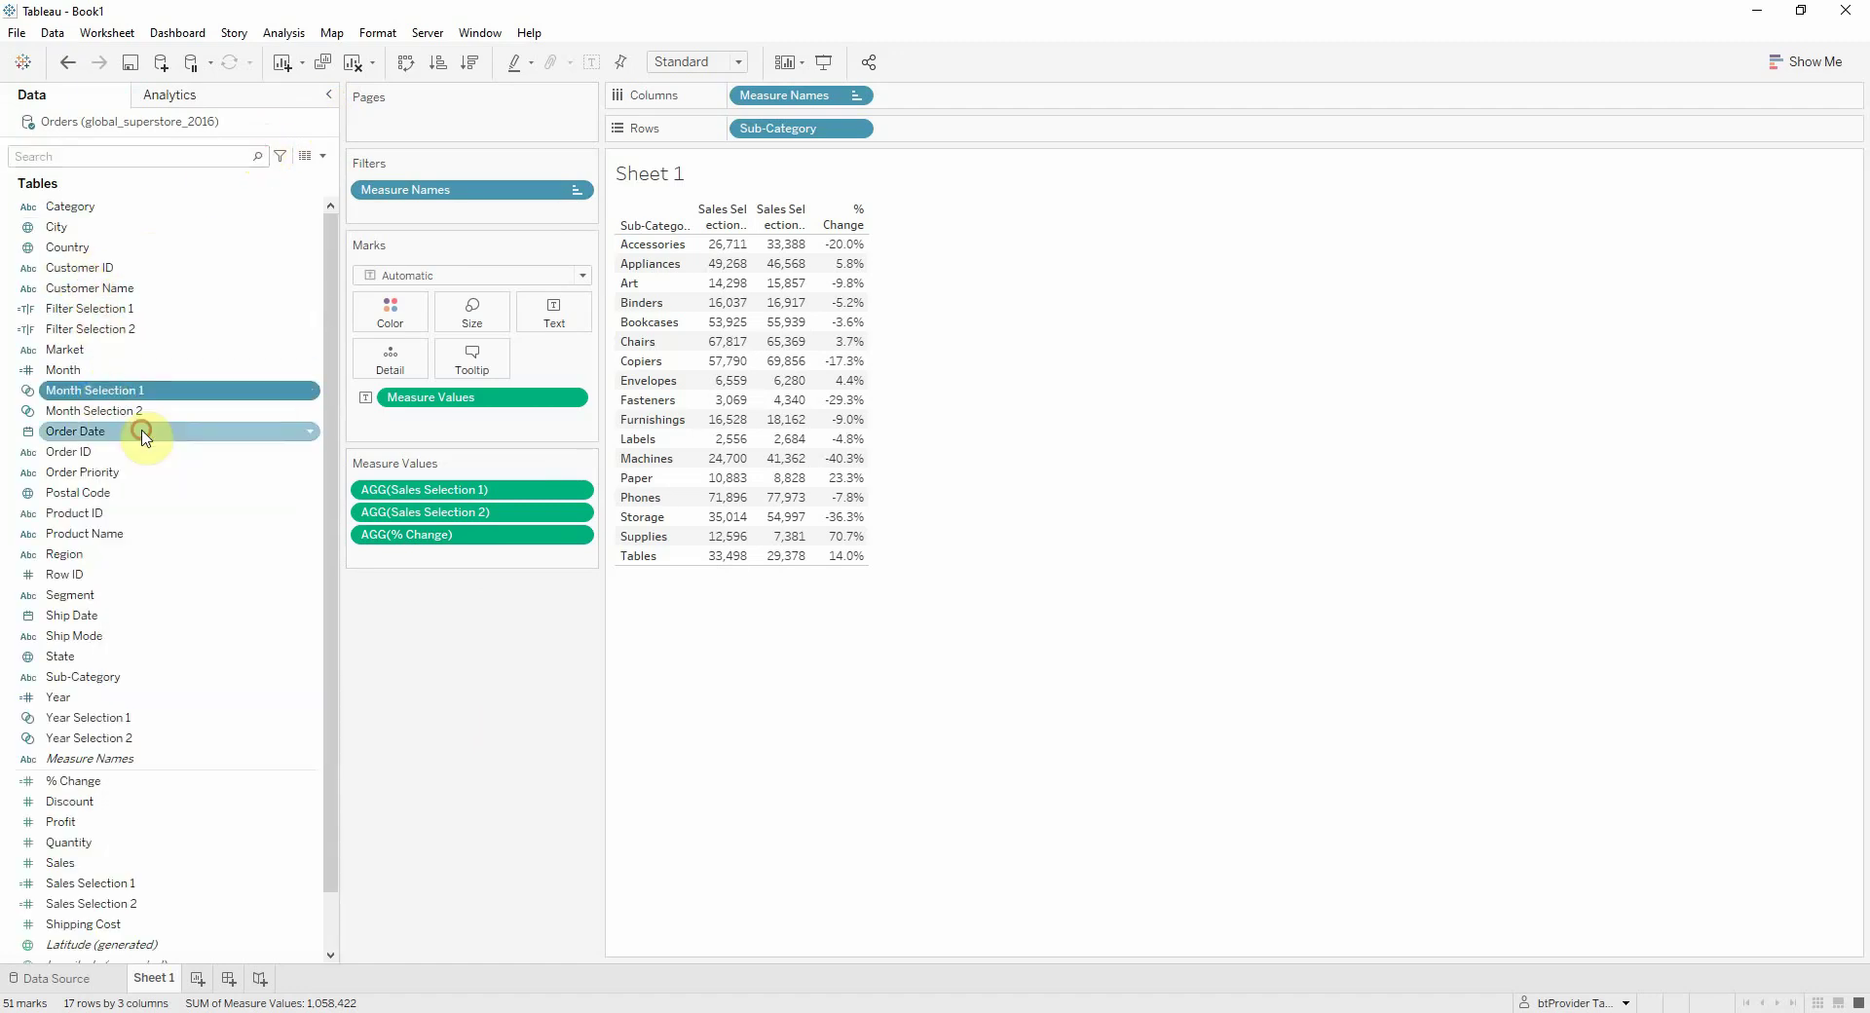
right_click(137, 414)
left_click(190, 443)
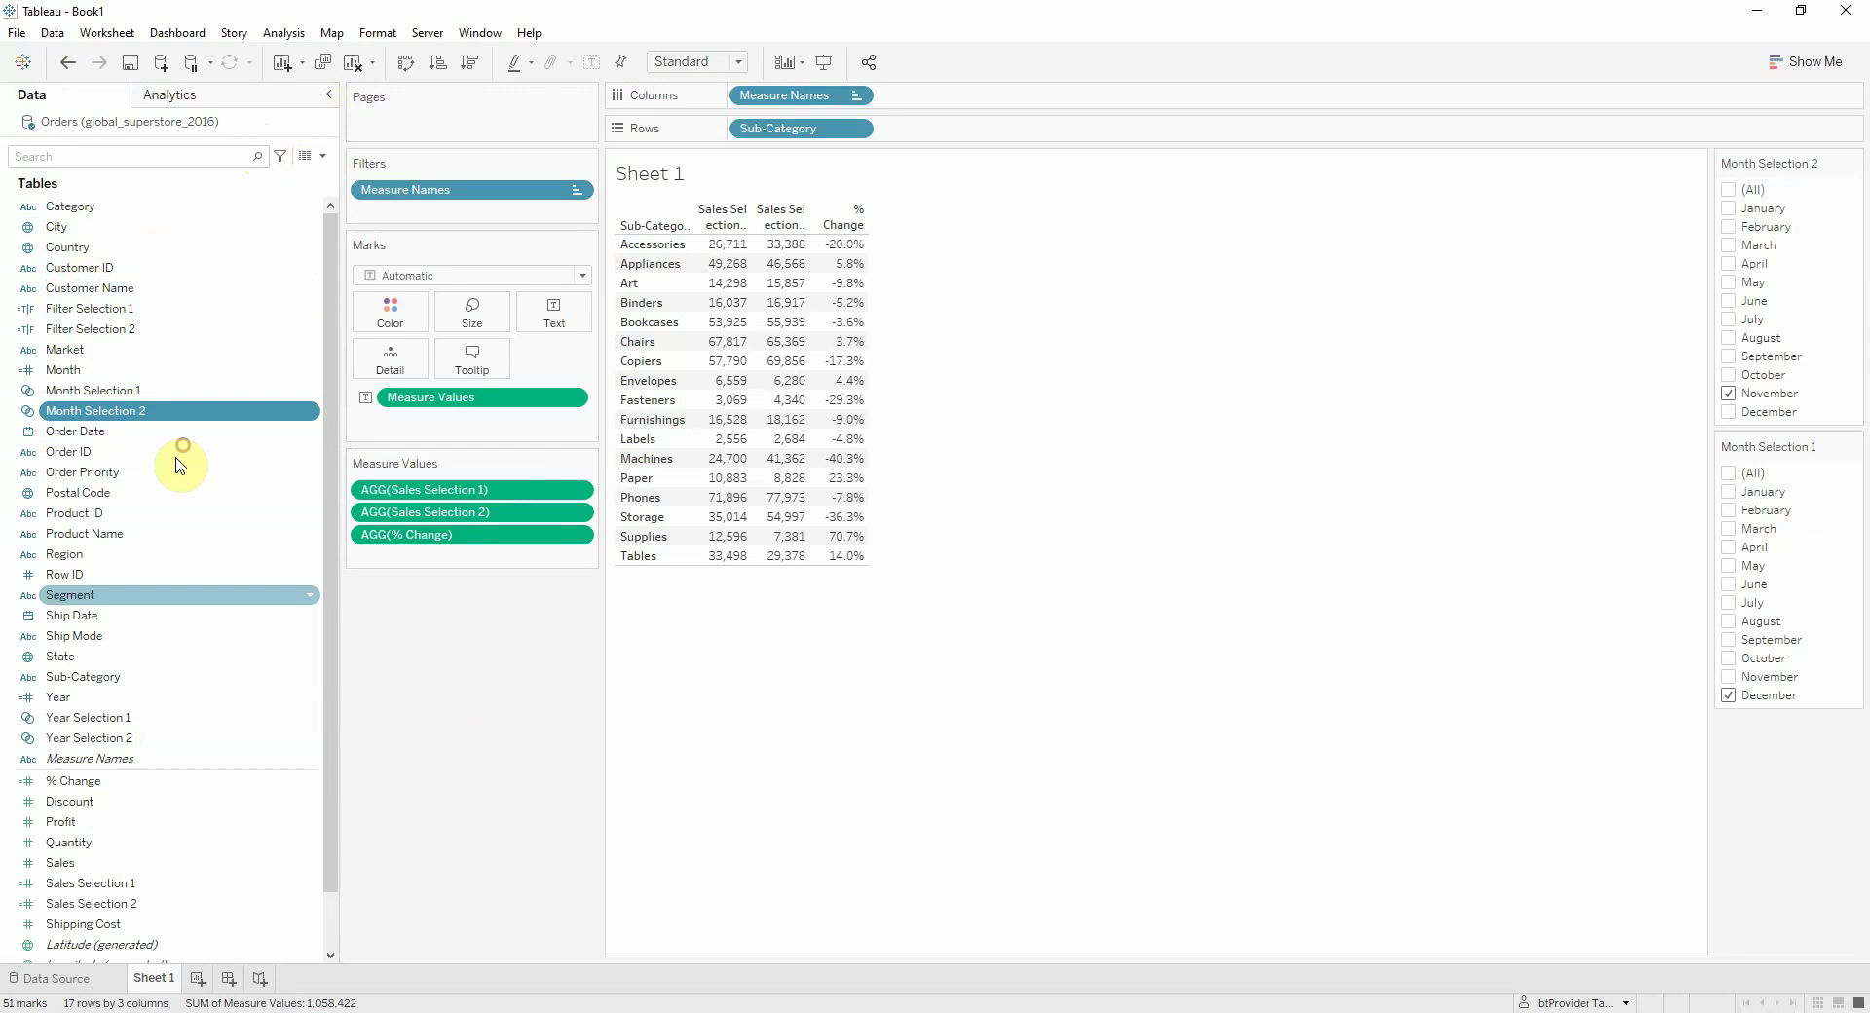
scroll(156, 585, "down", 1)
left_click(131, 655)
right_click(132, 655)
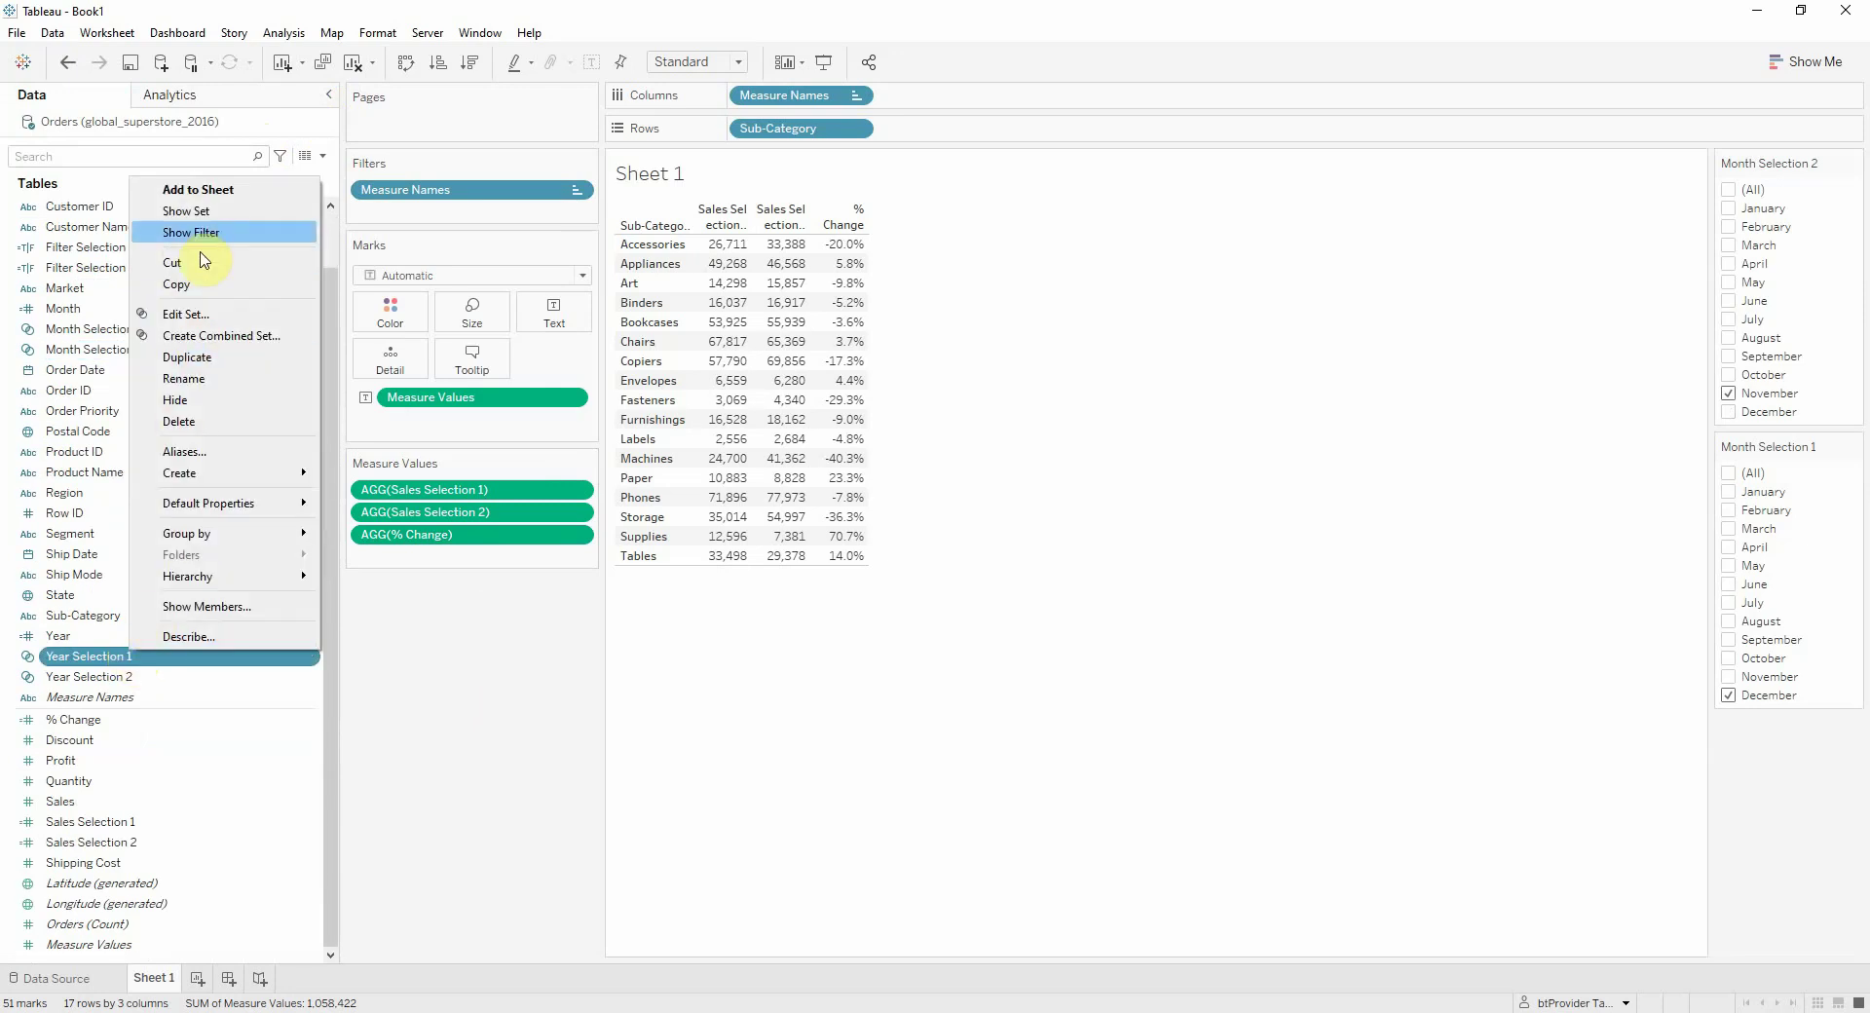
left_click(194, 232)
right_click(138, 674)
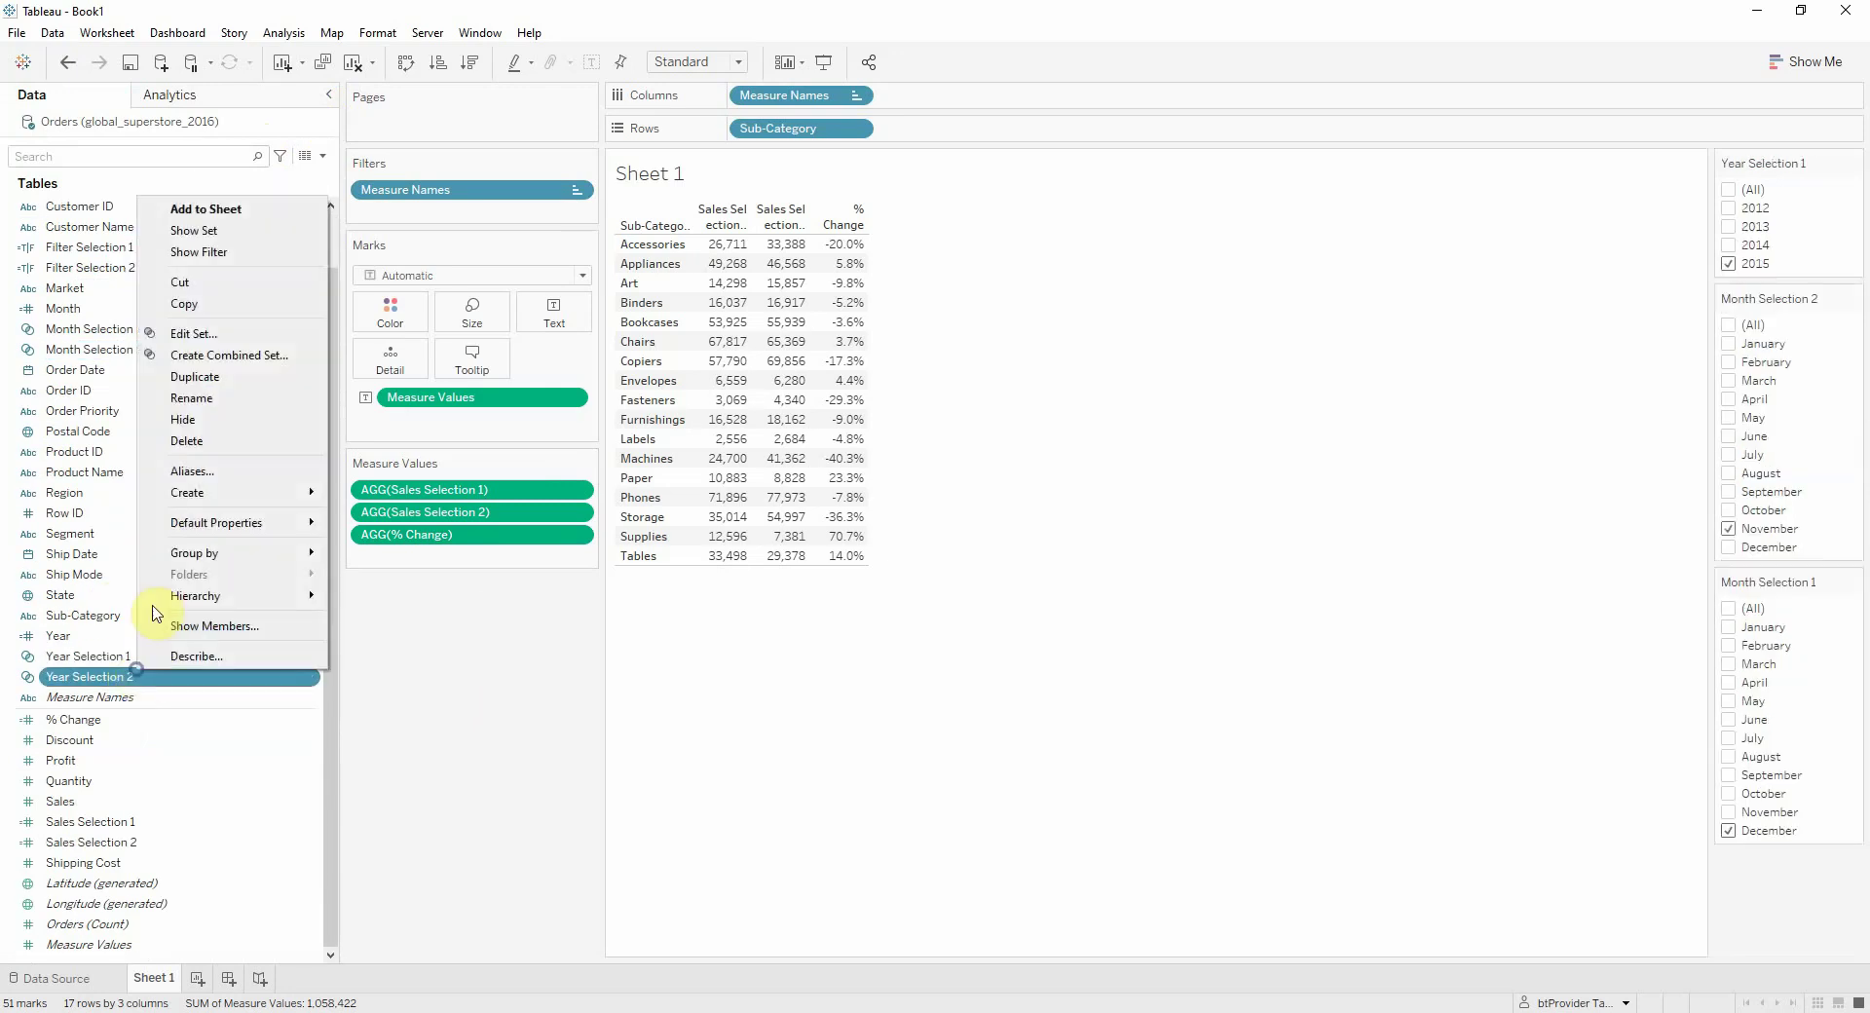
left_click(195, 234)
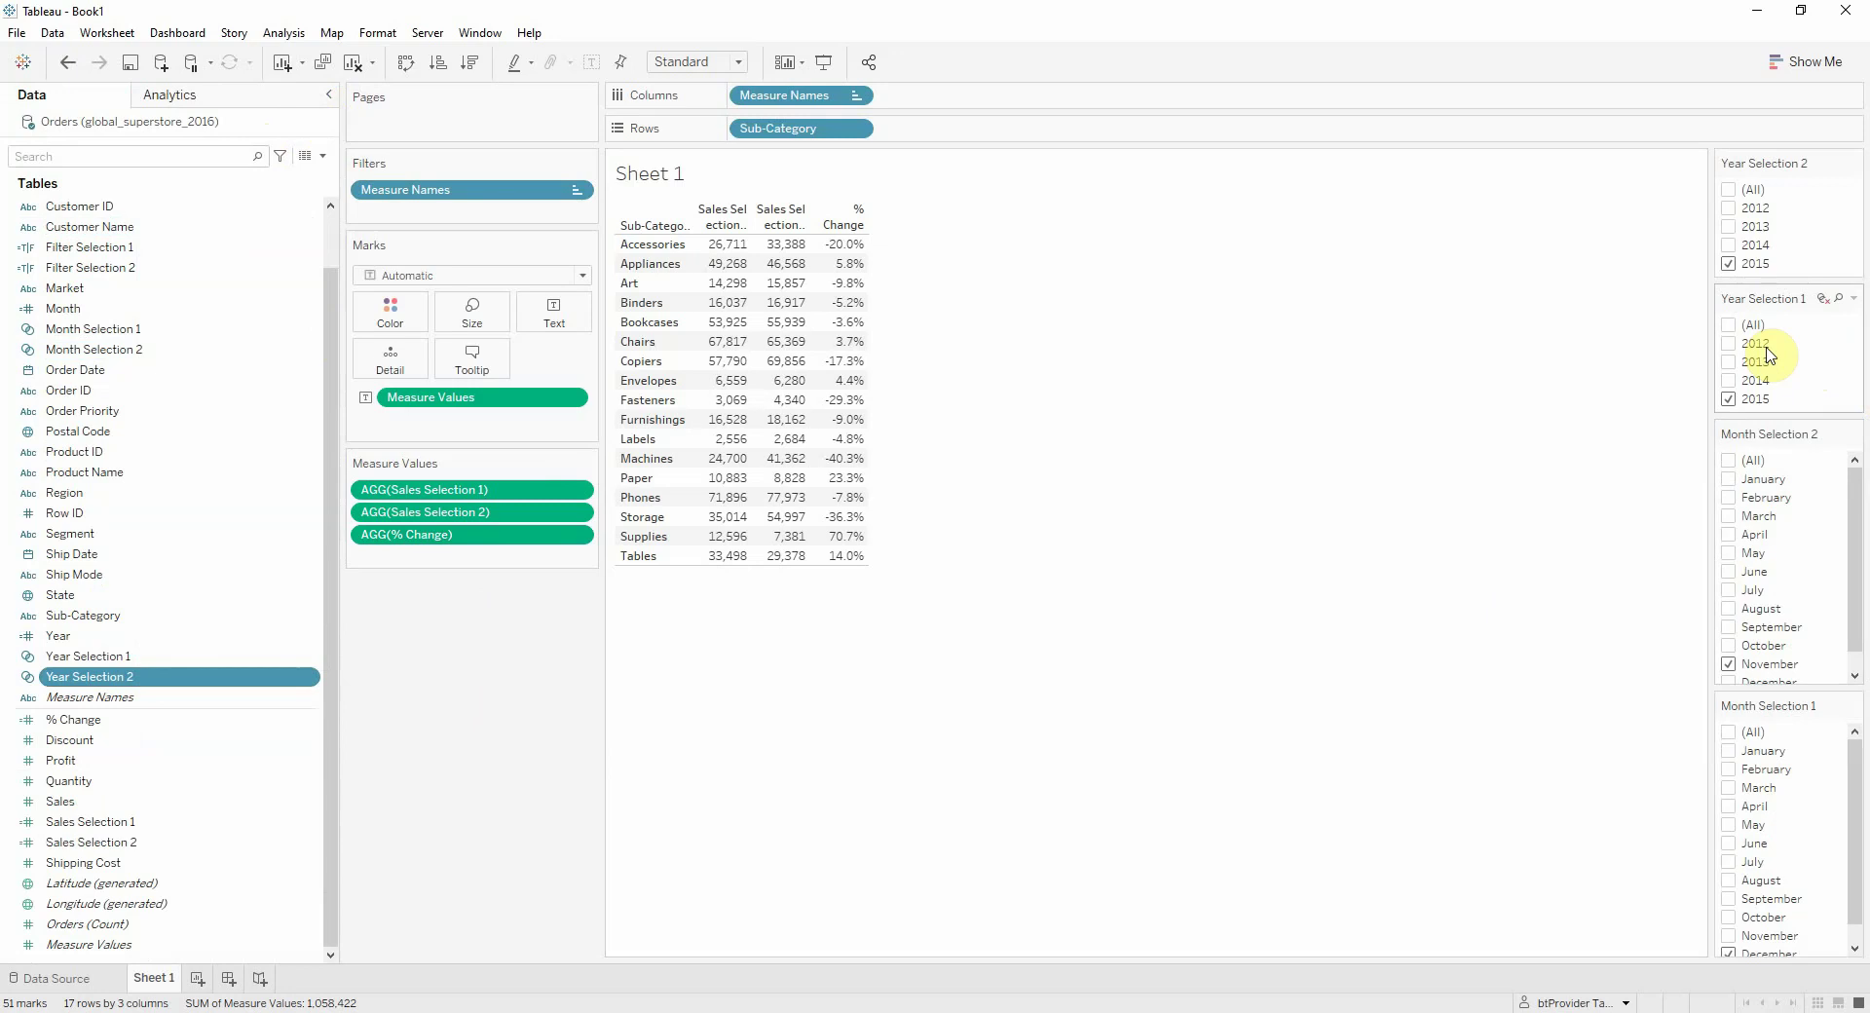
- Set Selection 2 to June 2014, replacing 2015 with 2014 in the Year set
left_click(1729, 264)
left_click(1730, 246)
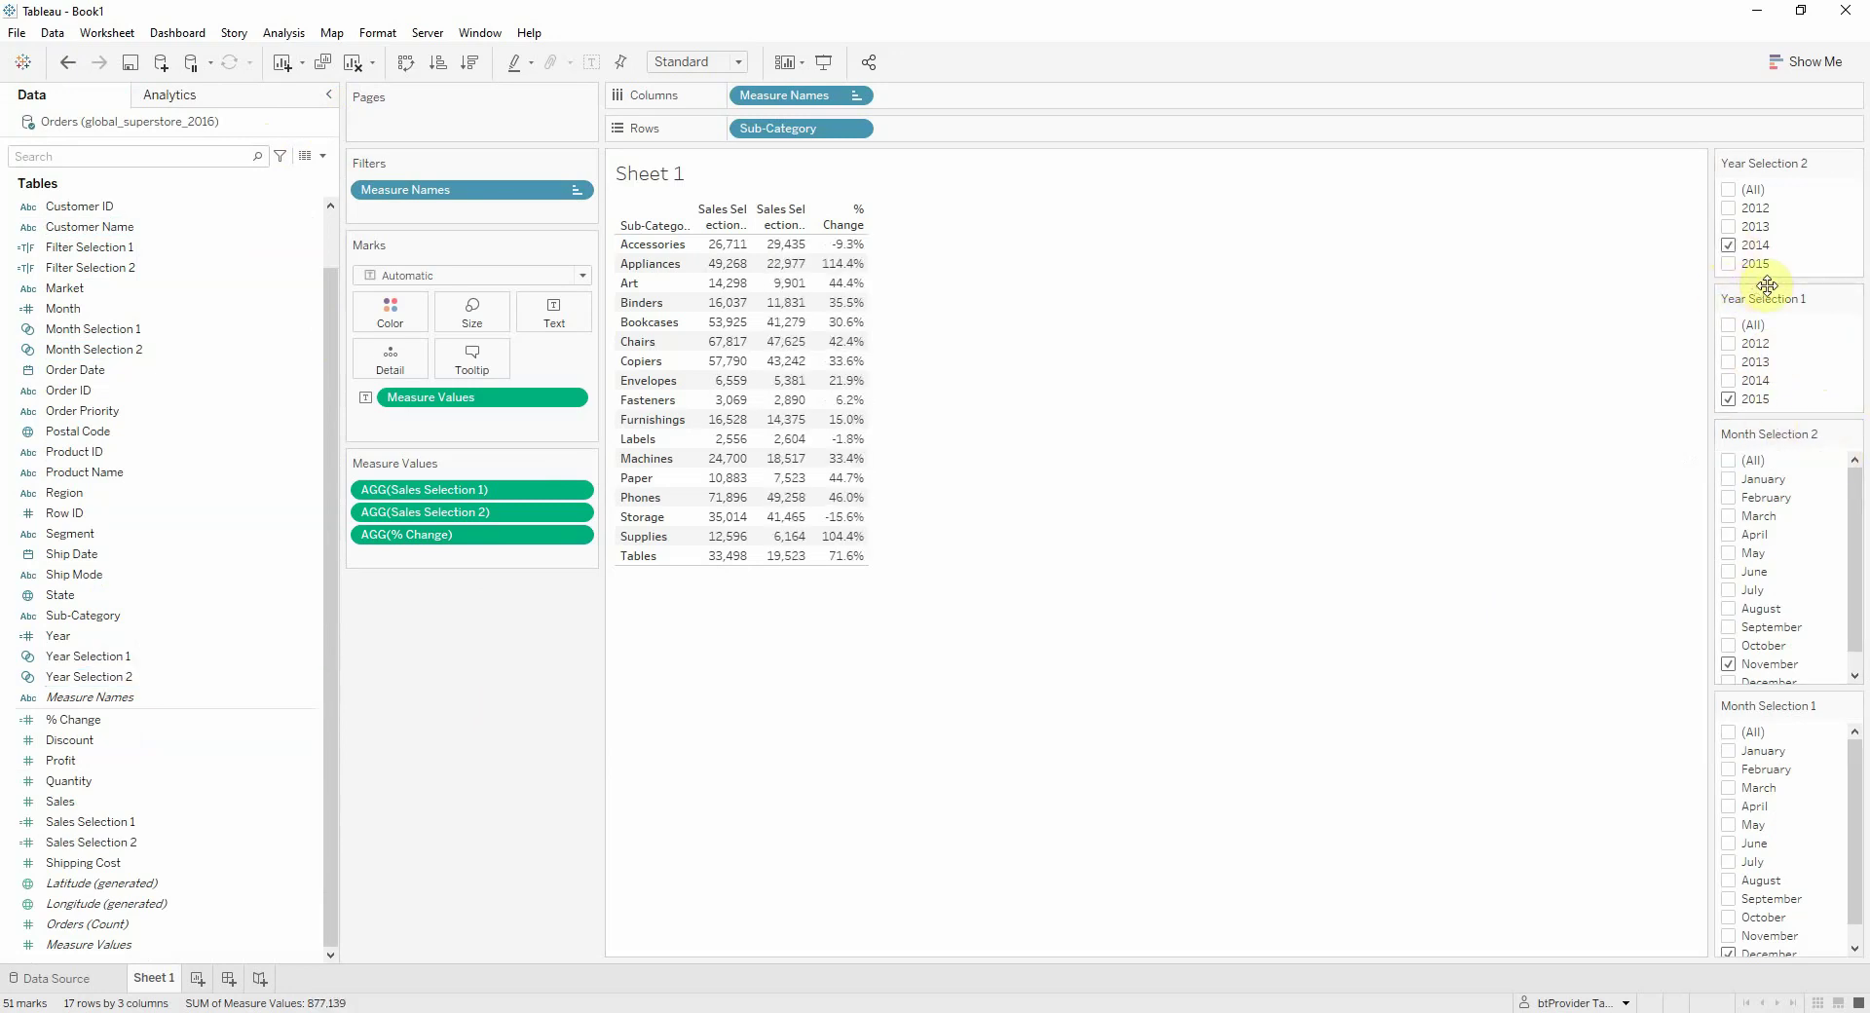
scroll(1768, 501, "down", 1)
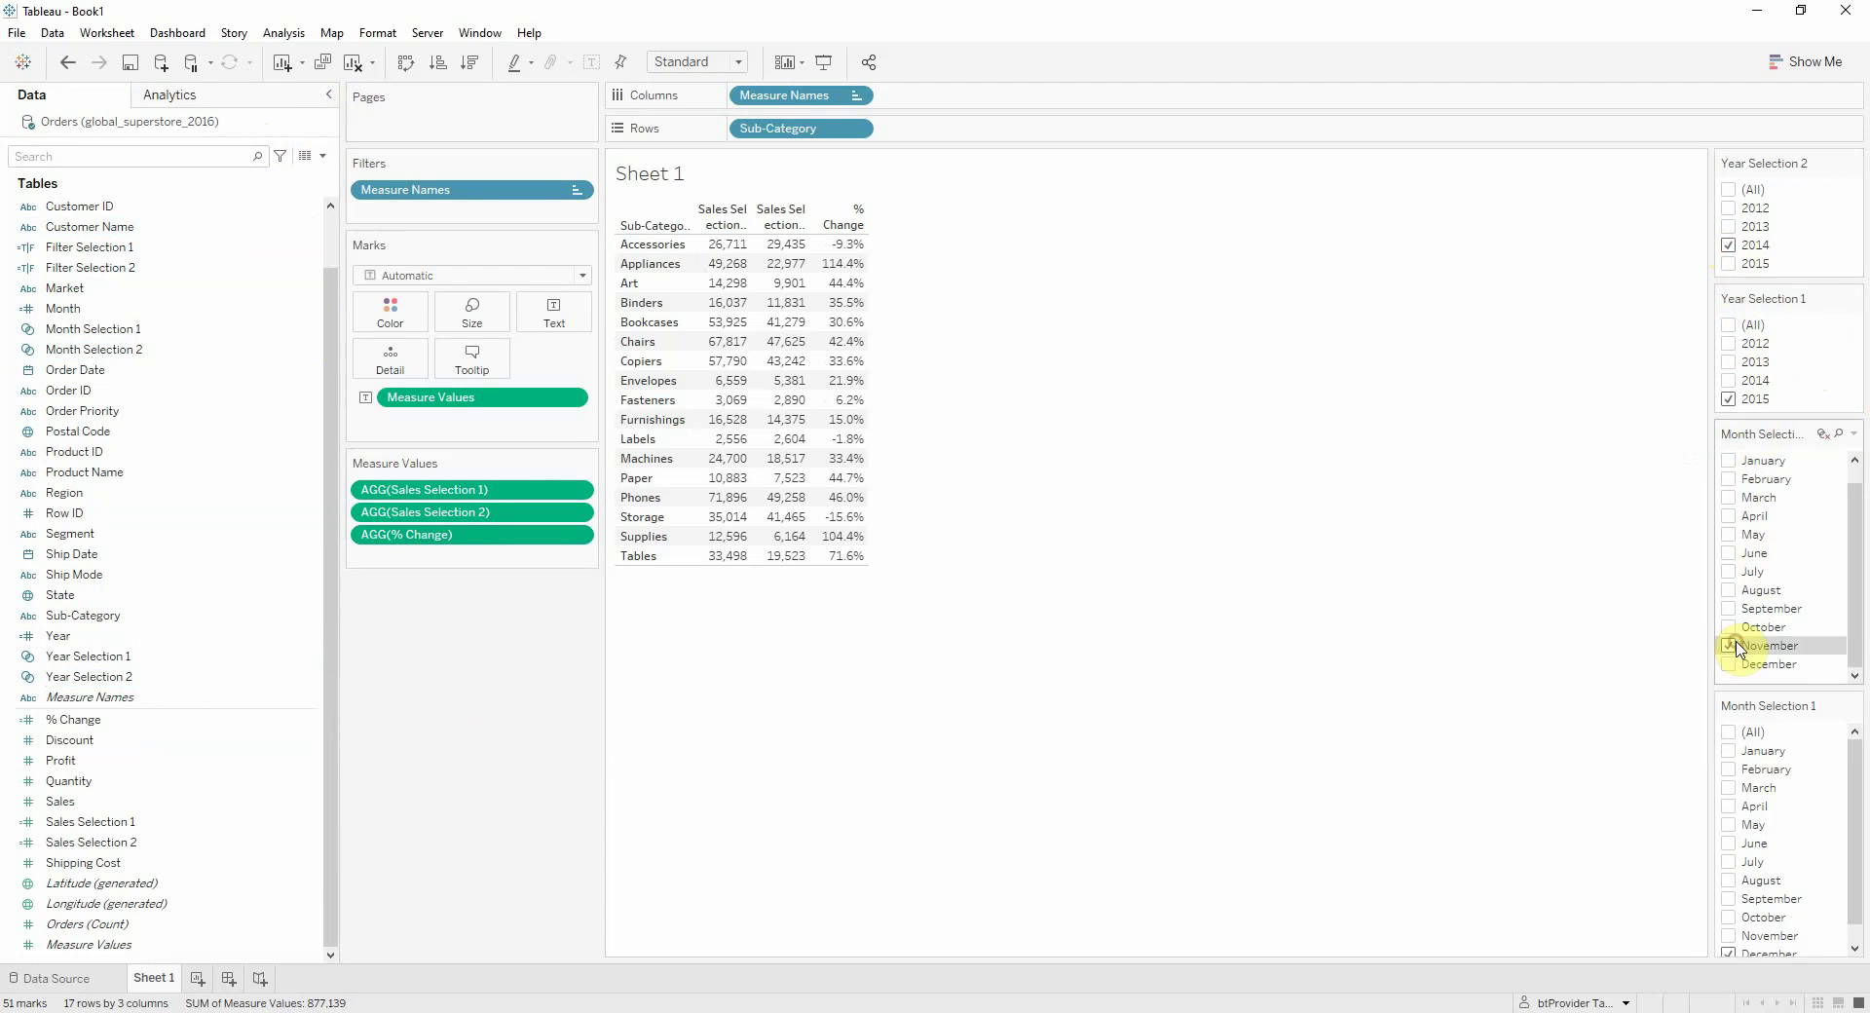
left_click(1730, 559)
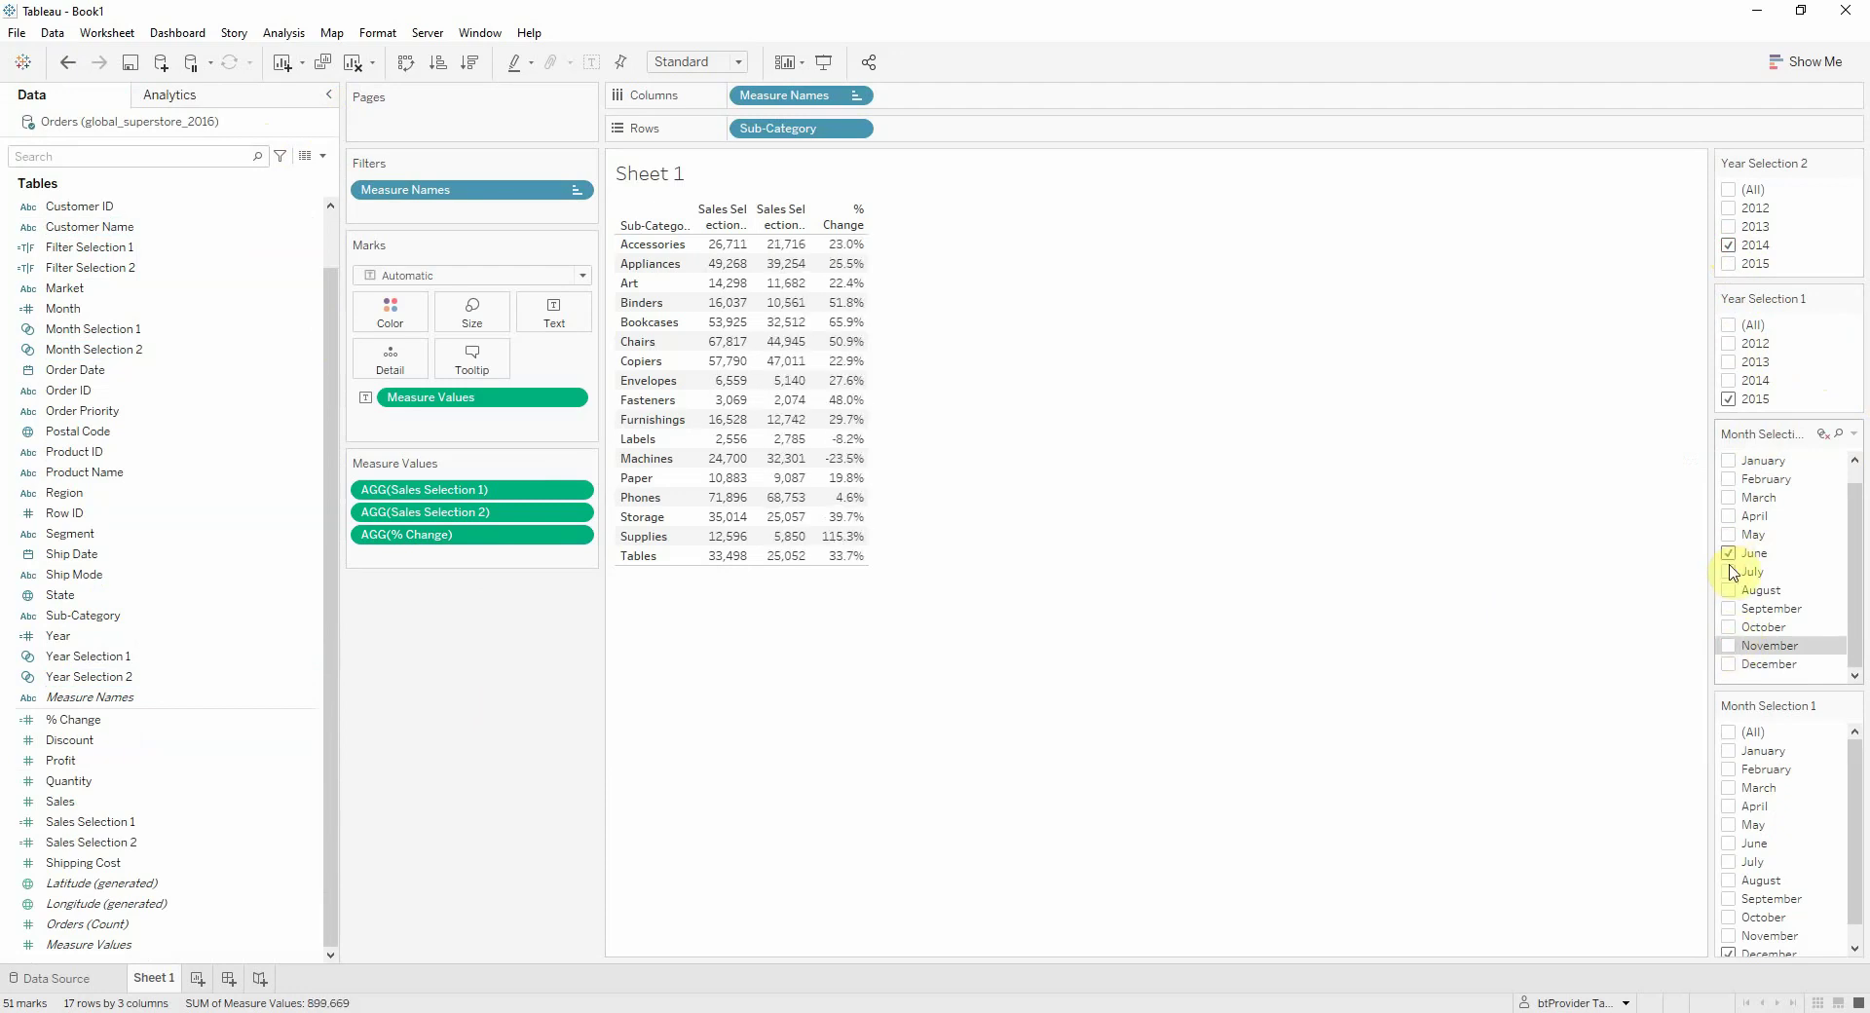
- Set Selection 1 to 2014 with October, November and December checked
left_click(1728, 380)
scroll(1785, 861, "down", 1)
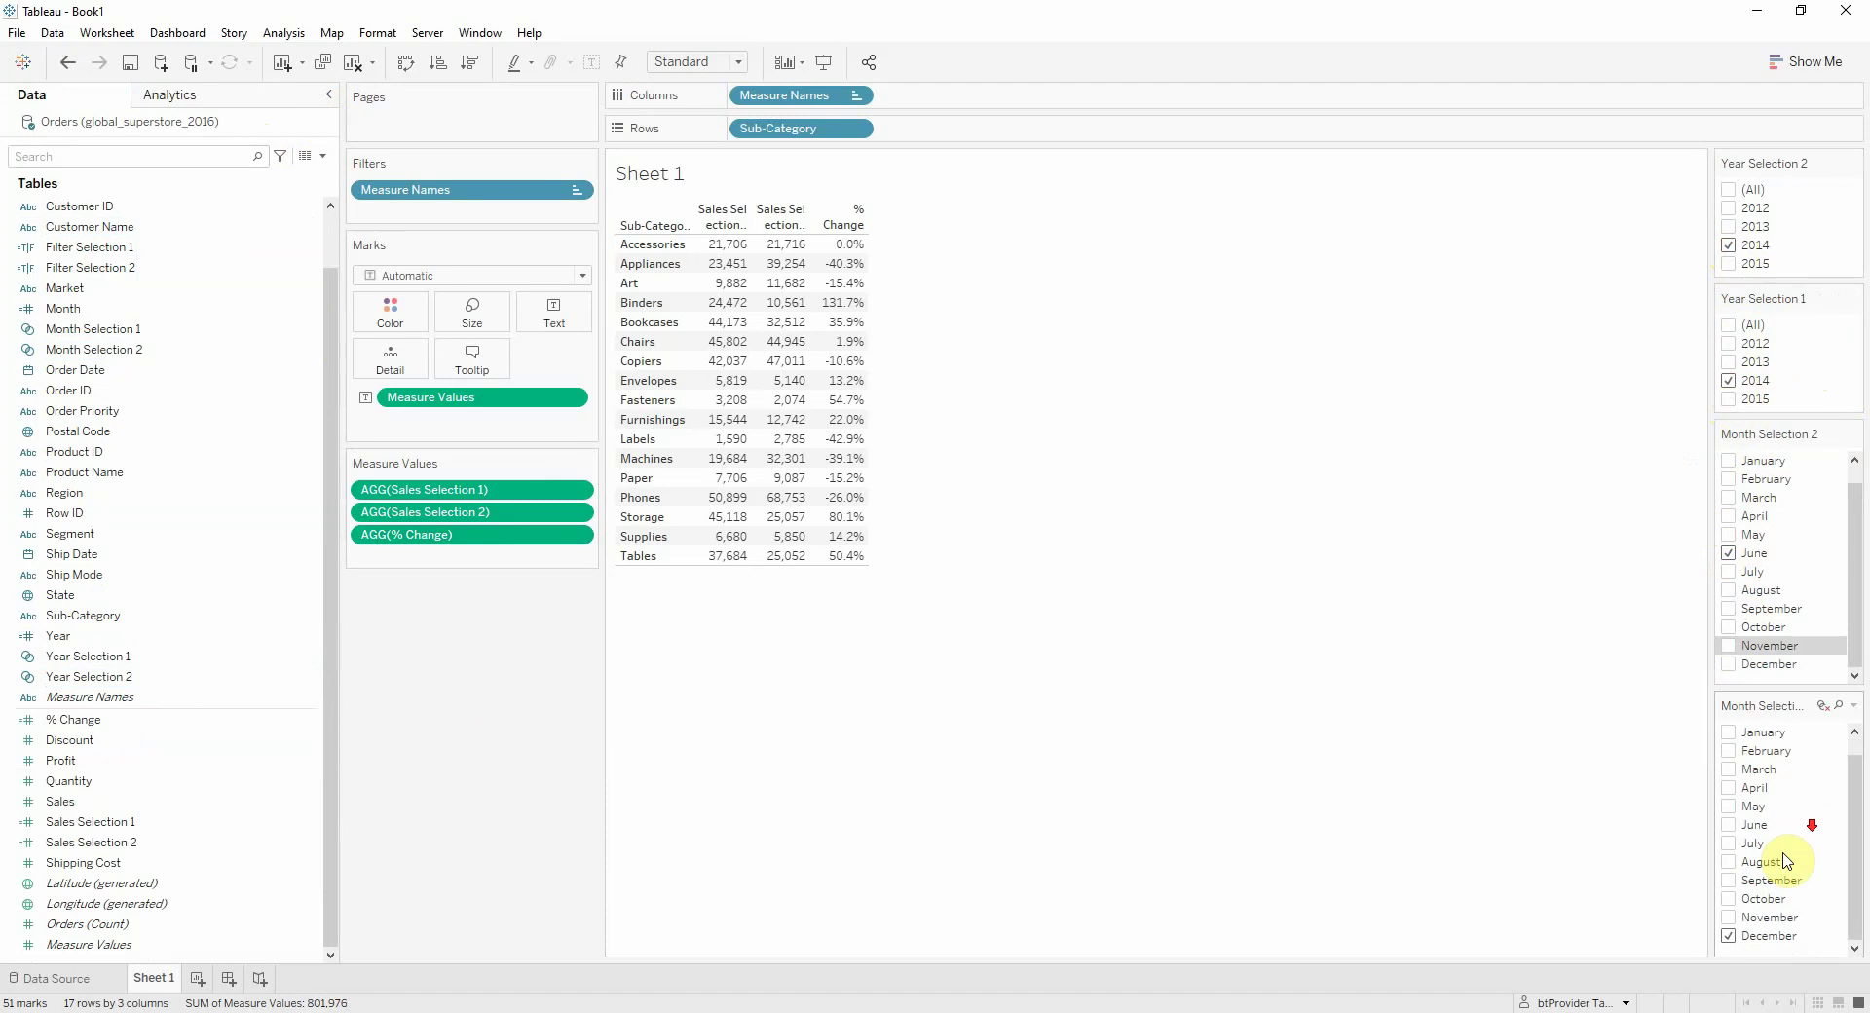
left_click(1730, 918)
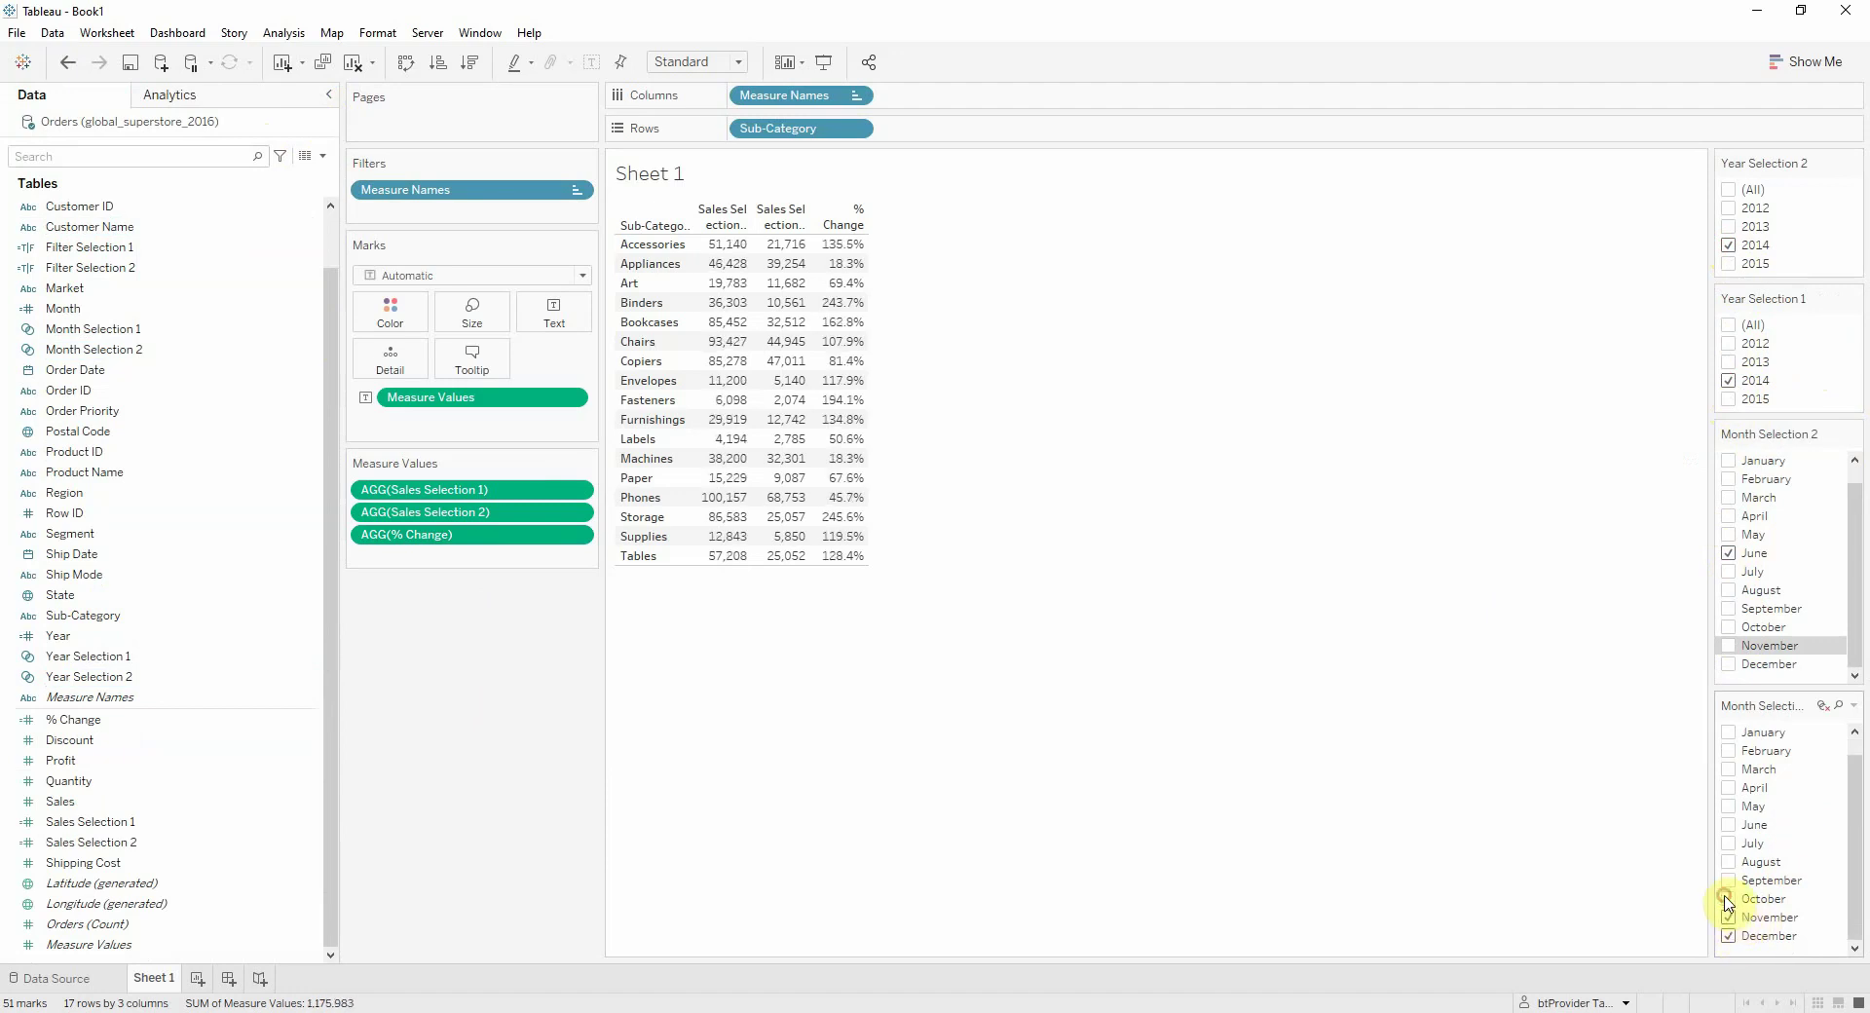
left_click(1728, 900)
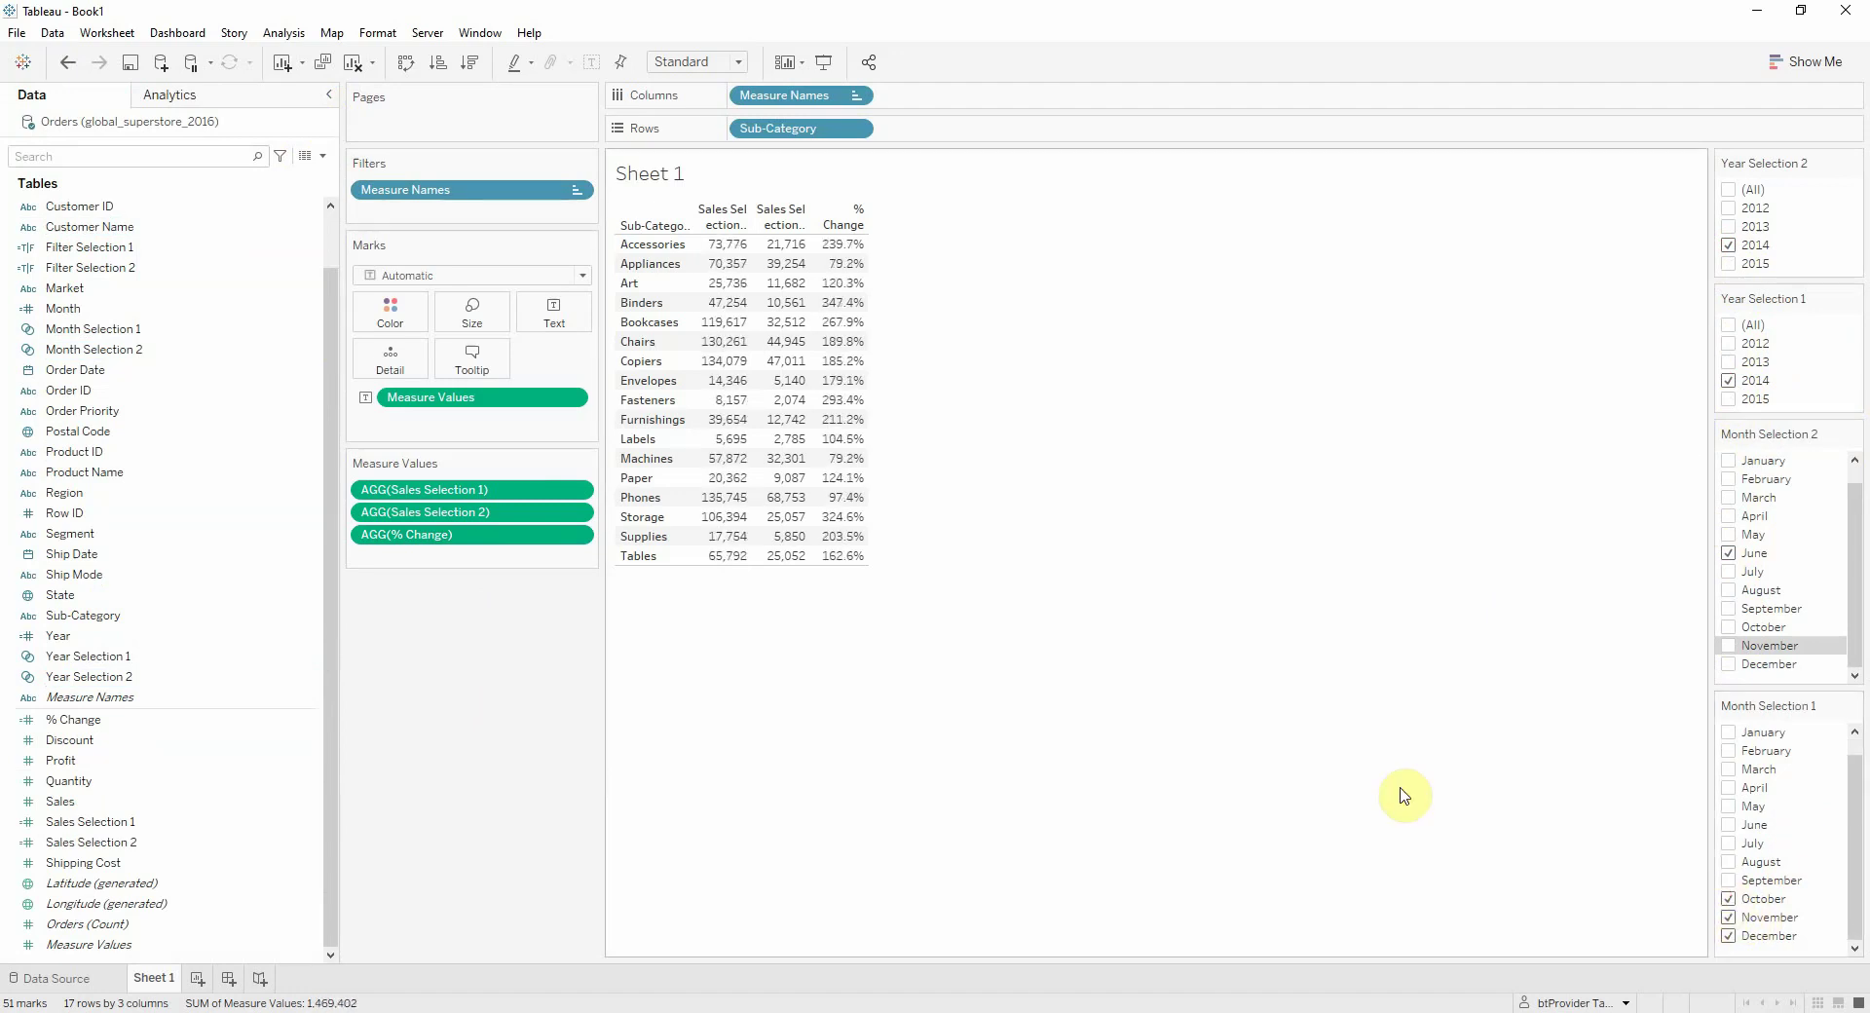